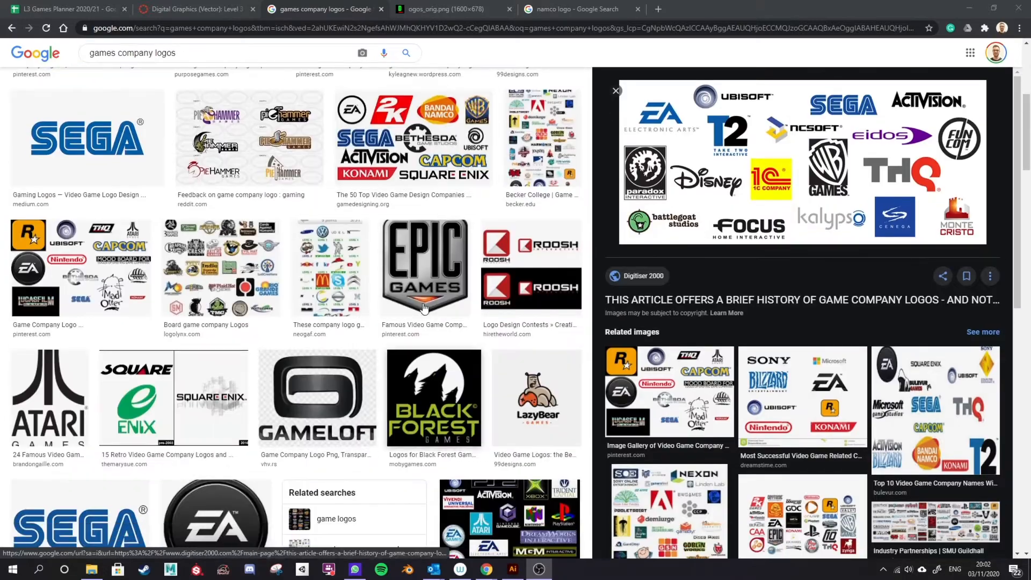
# Look through the open game company logo references and copy the large Bandai Namco logo image from the namco logo results
pyautogui.scroll(12, 317, 199)
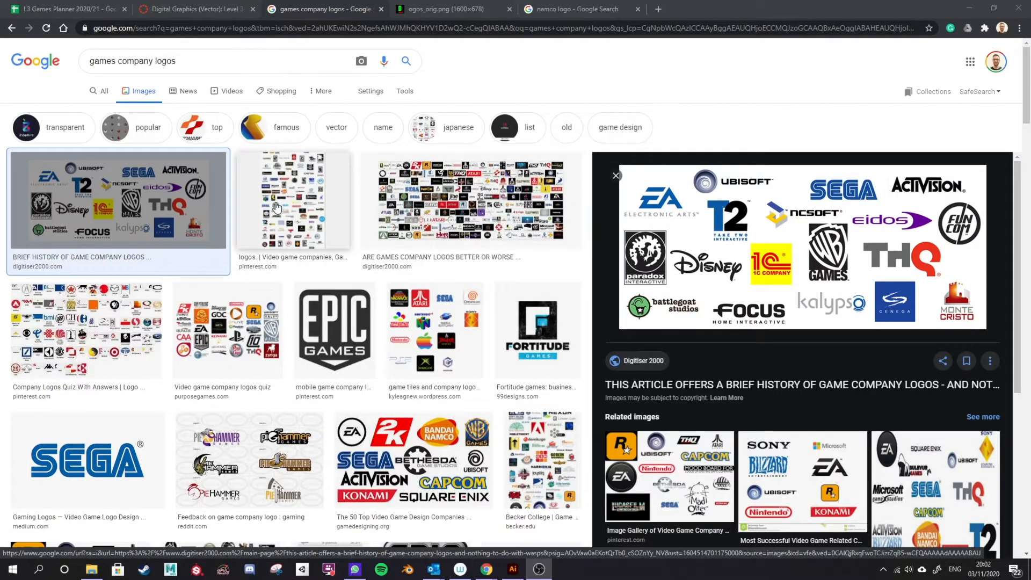
pyautogui.click(486, 9)
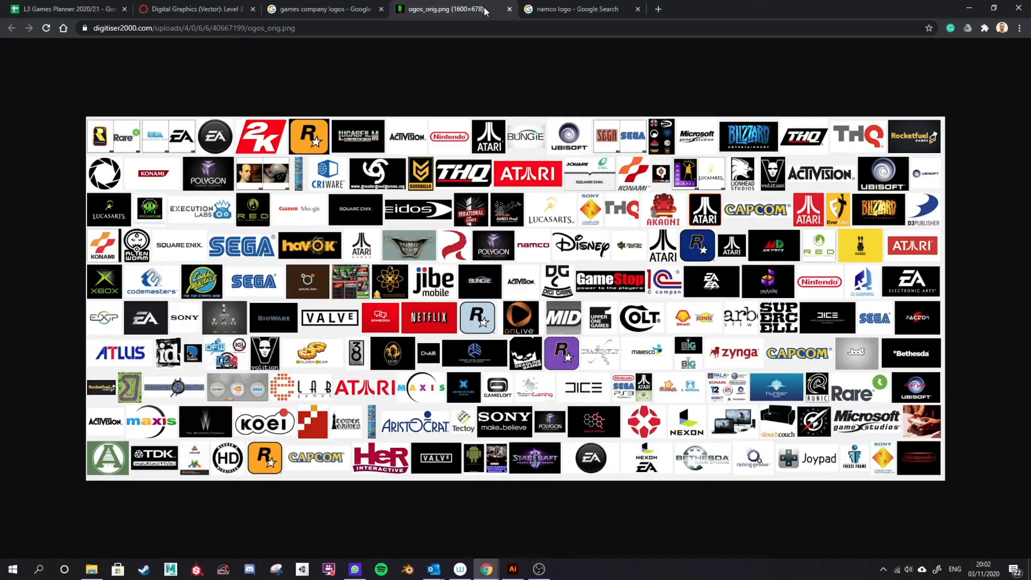
pyautogui.click(600, 9)
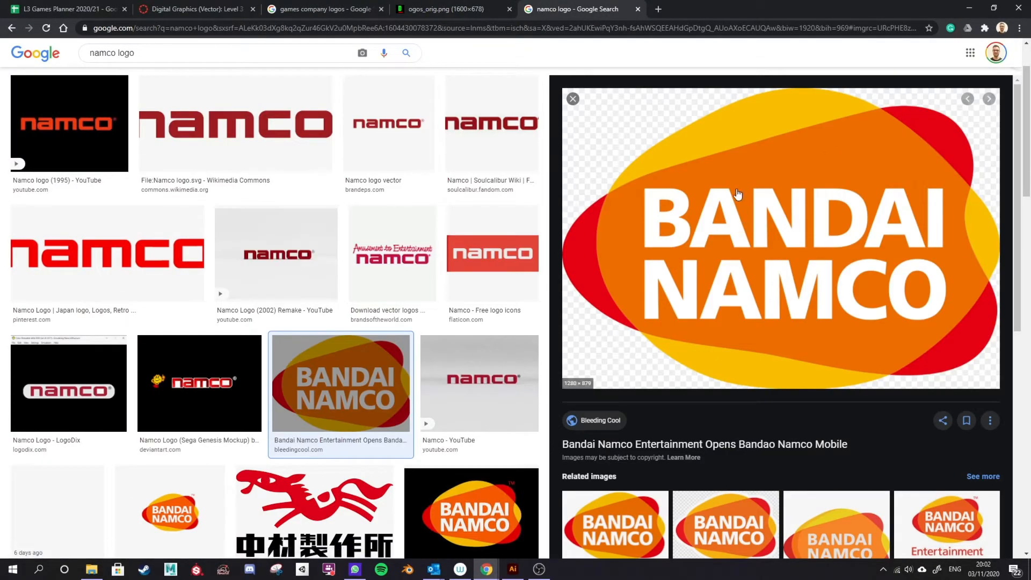
pyautogui.rightClick(740, 255)
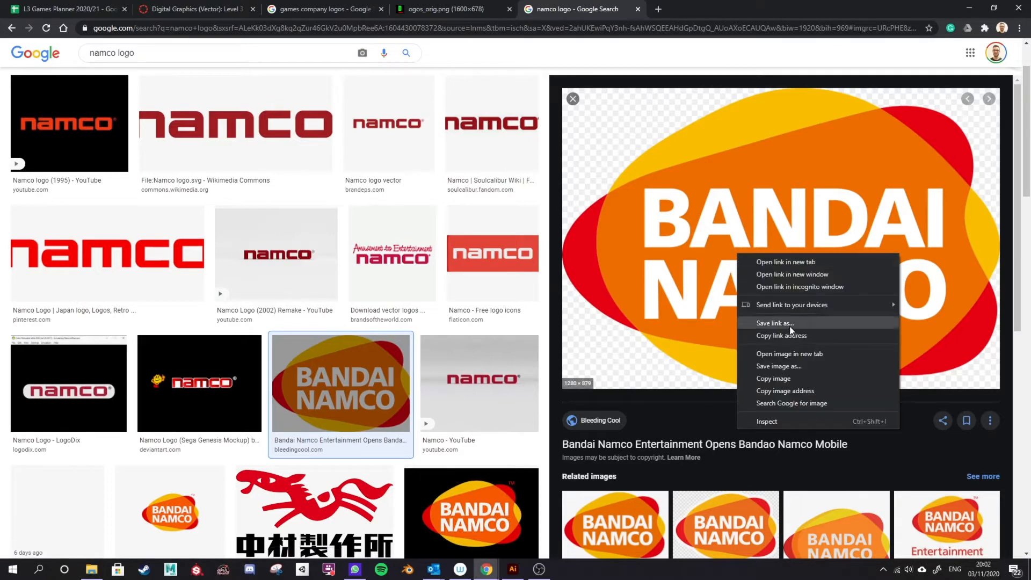
pyautogui.click(781, 377)
# In Illustrator, replace the existing logo image with the copied one, scaled to about 443 × 304 px in the artboard's upper-right corner
pyautogui.click(519, 573)
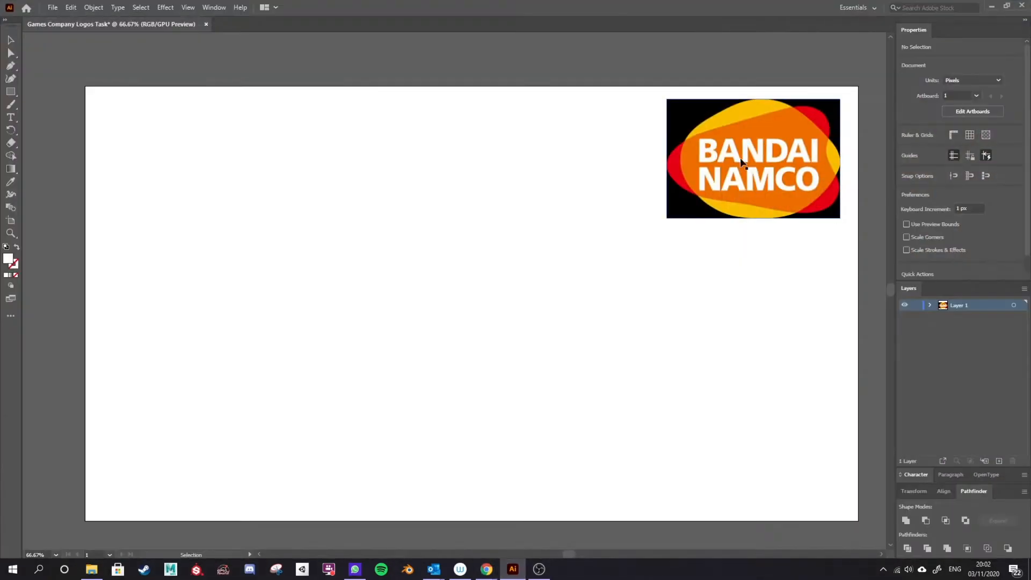
pyautogui.click(700, 158)
pyautogui.press('Delete')
pyautogui.hotkey('ctrl', 'v')
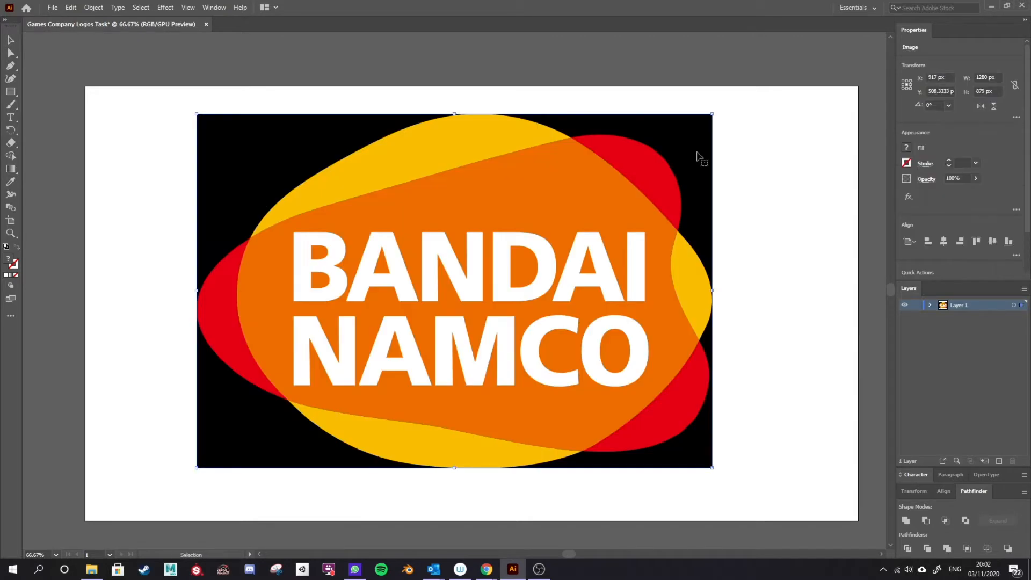
pyautogui.moveTo(195, 465); pyautogui.dragTo(535, 293)
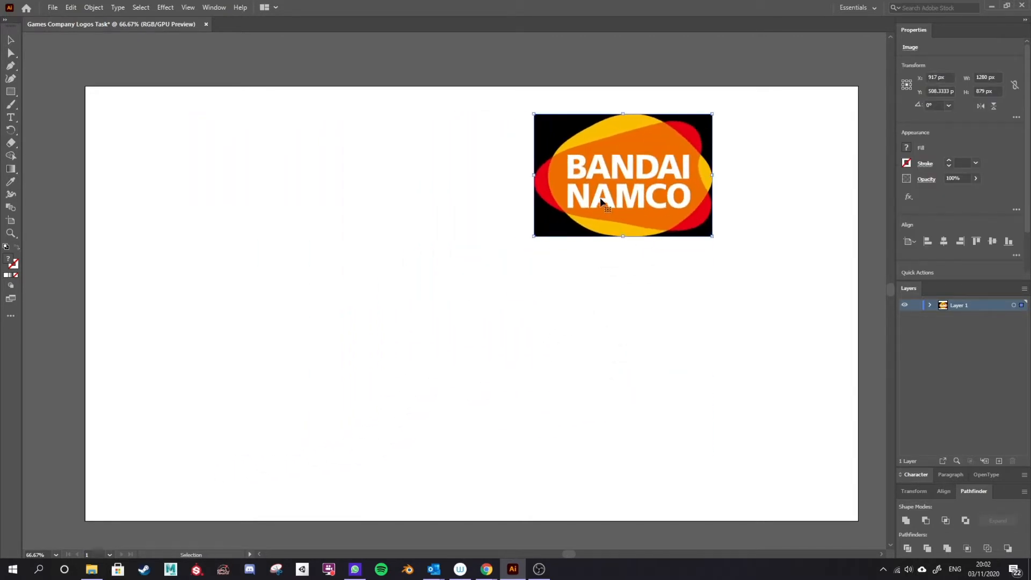
pyautogui.moveTo(612, 194); pyautogui.dragTo(737, 183)
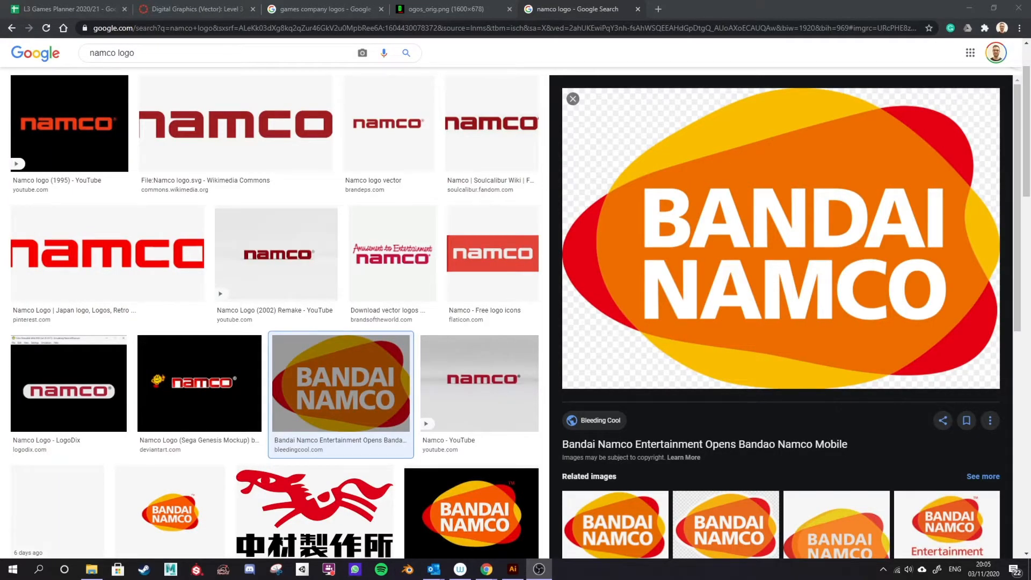
# Reduce the browser window with the logo reference and bring up the Google Fonts window beside it
pyautogui.click(994, 8)
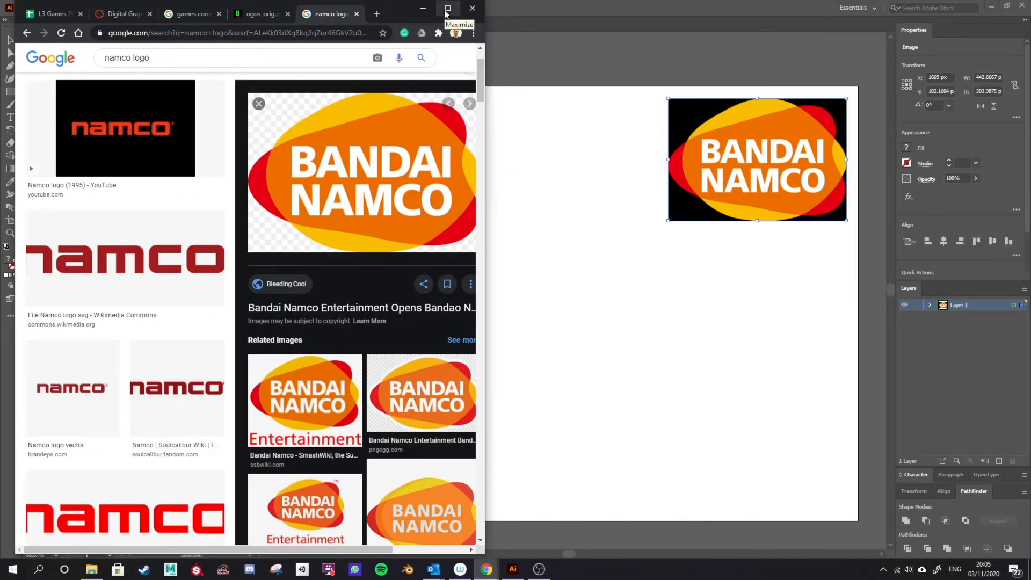
pyautogui.click(486, 570)
pyautogui.click(527, 530)
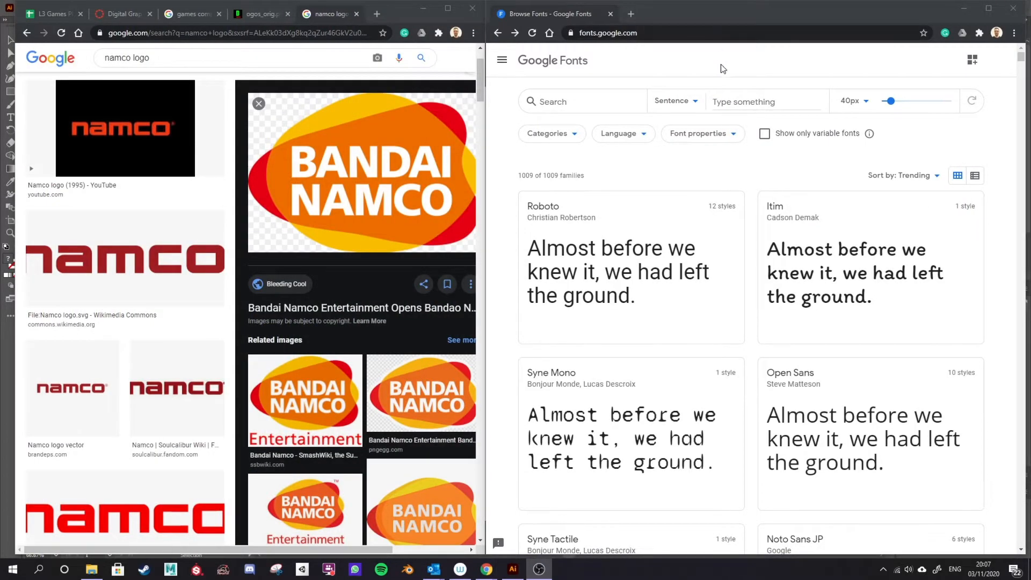
# Set the custom preview text for the font families to BANDAI NAMCO
pyautogui.click(747, 99)
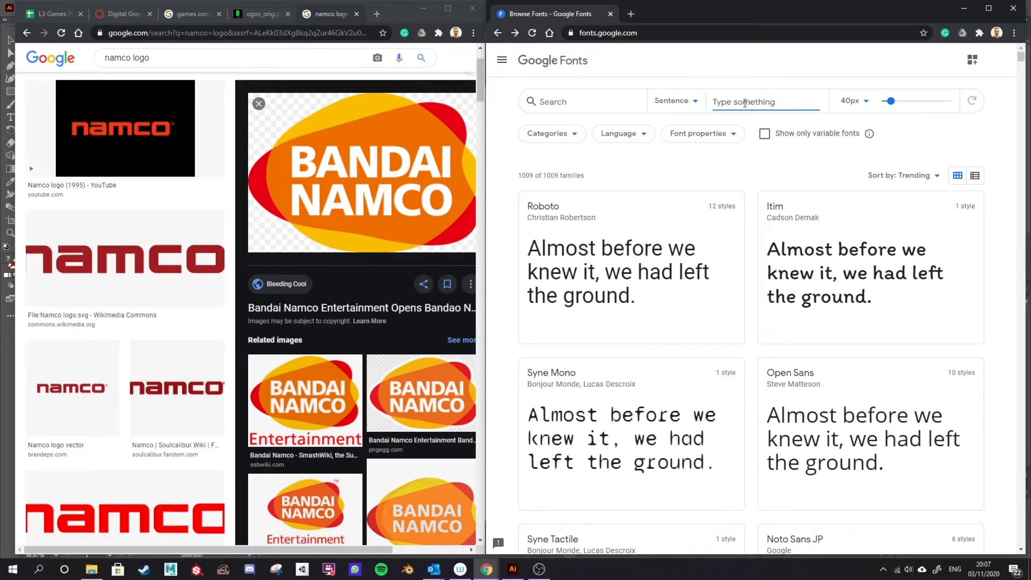
pyautogui.write('BANDAI ')
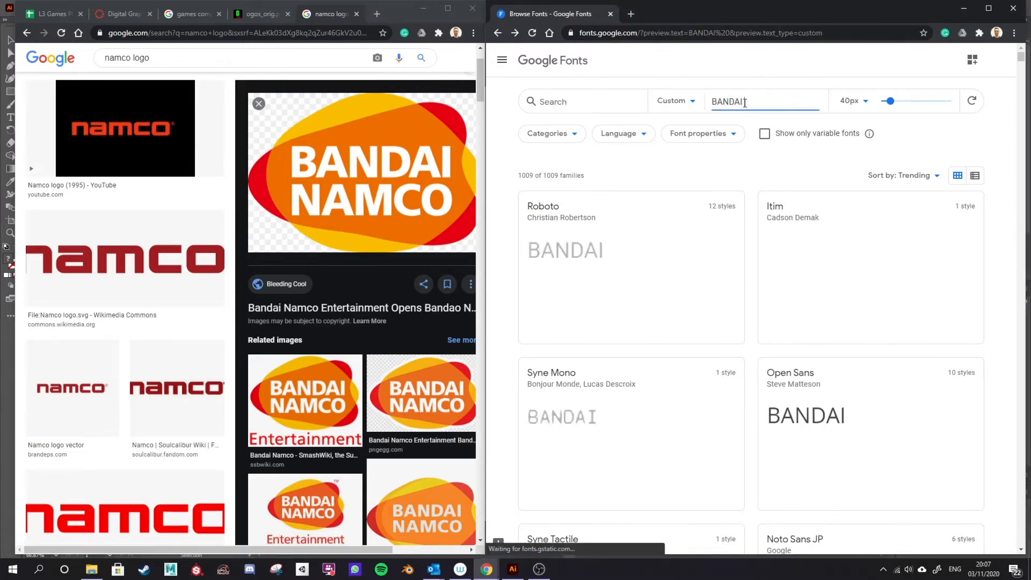
pyautogui.write('NAMCO')
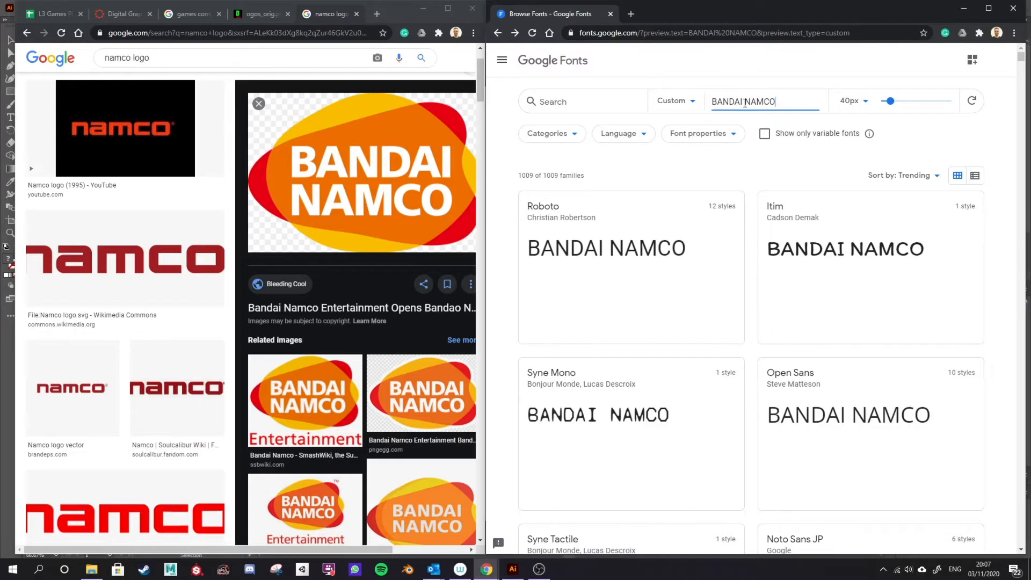
# Examine the font categories and compare serif and sans serif previews with the lettering of the Bandai Namco logo
pyautogui.scroll(-10, 798, 474)
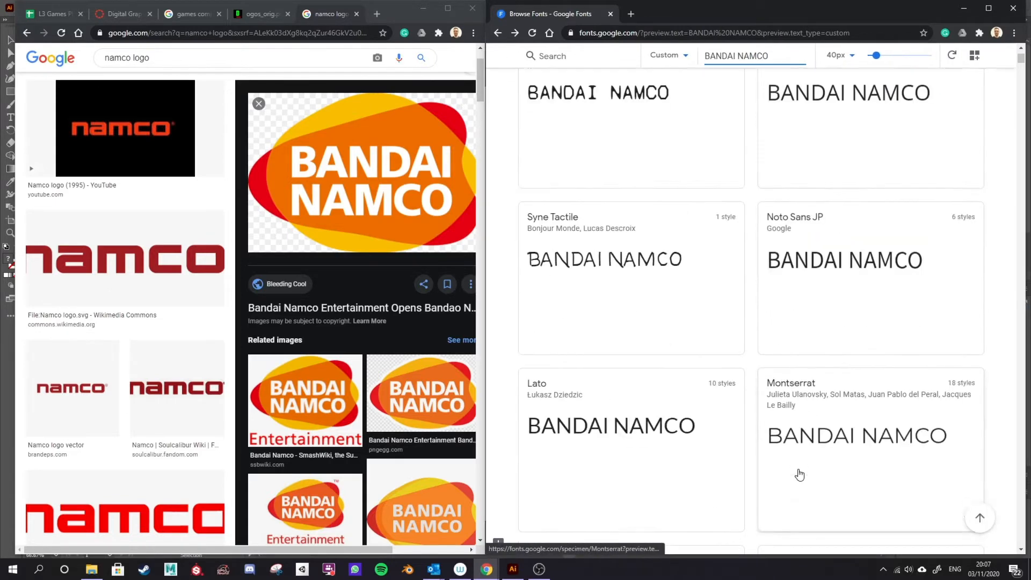
pyautogui.scroll(10, 787, 486)
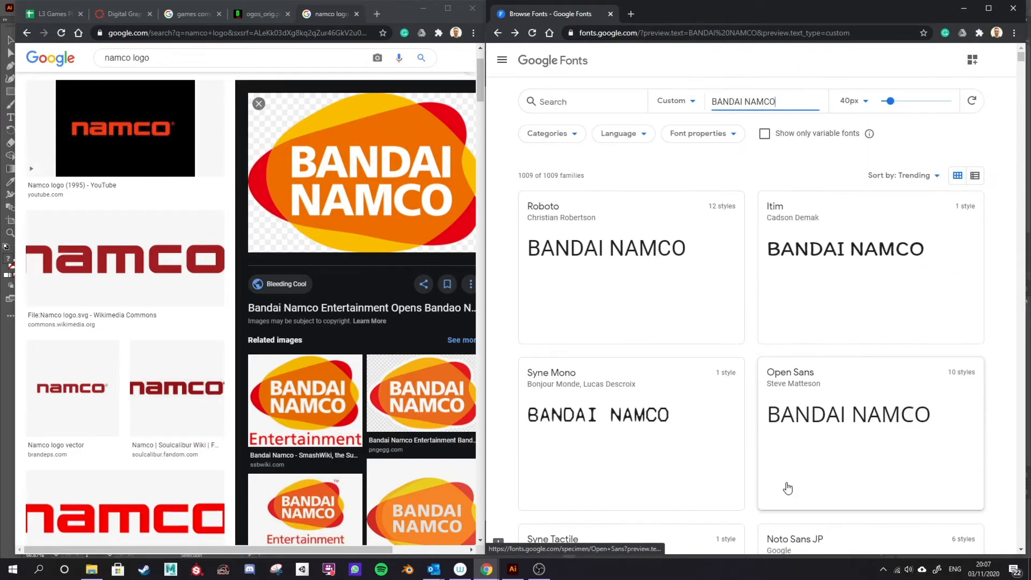
pyautogui.click(573, 138)
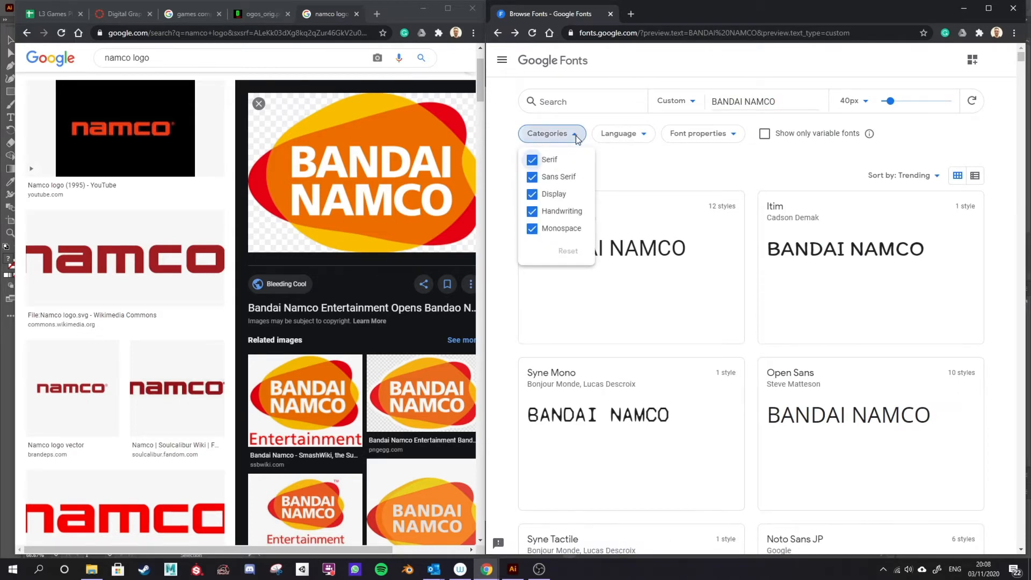
pyautogui.click(693, 156)
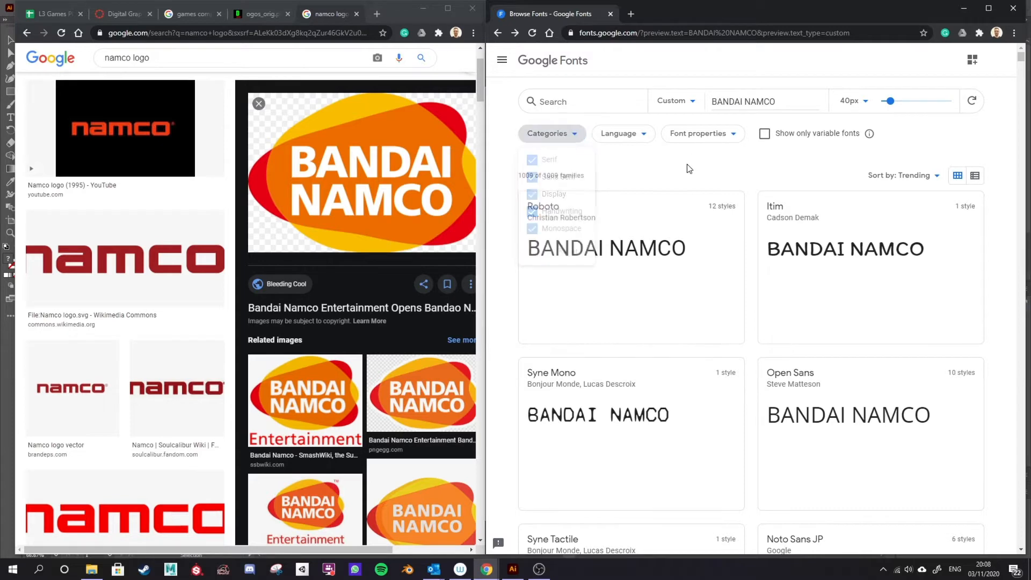
pyautogui.scroll(-10, 671, 242)
pyautogui.scroll(-15, 651, 297)
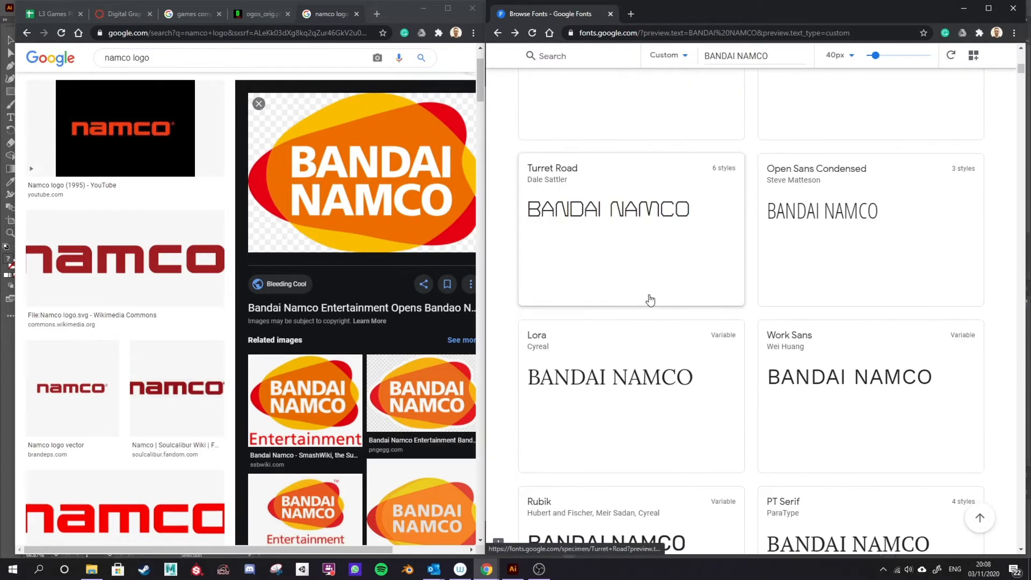
pyautogui.scroll(3, 553, 161)
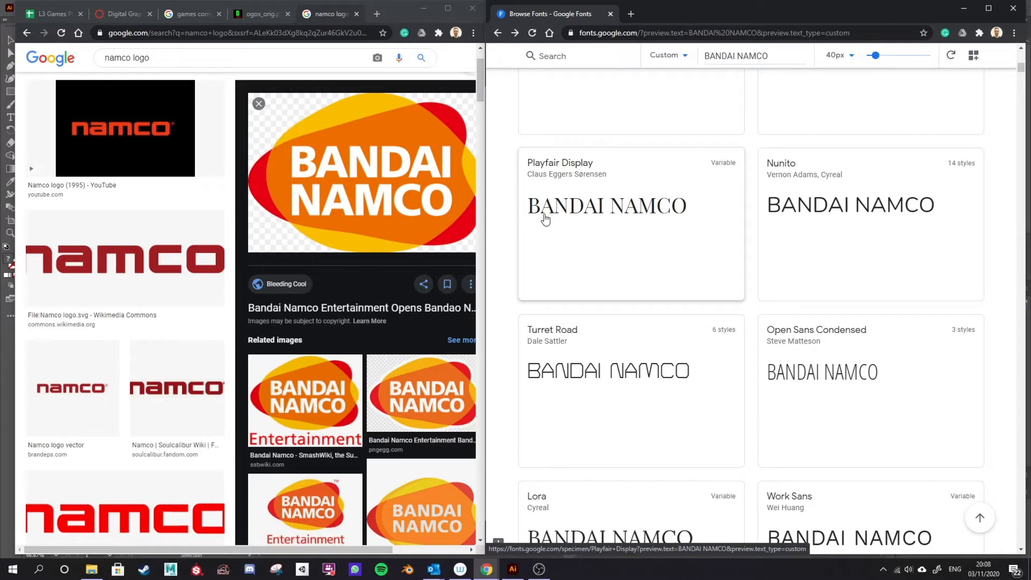
pyautogui.scroll(4, 645, 215)
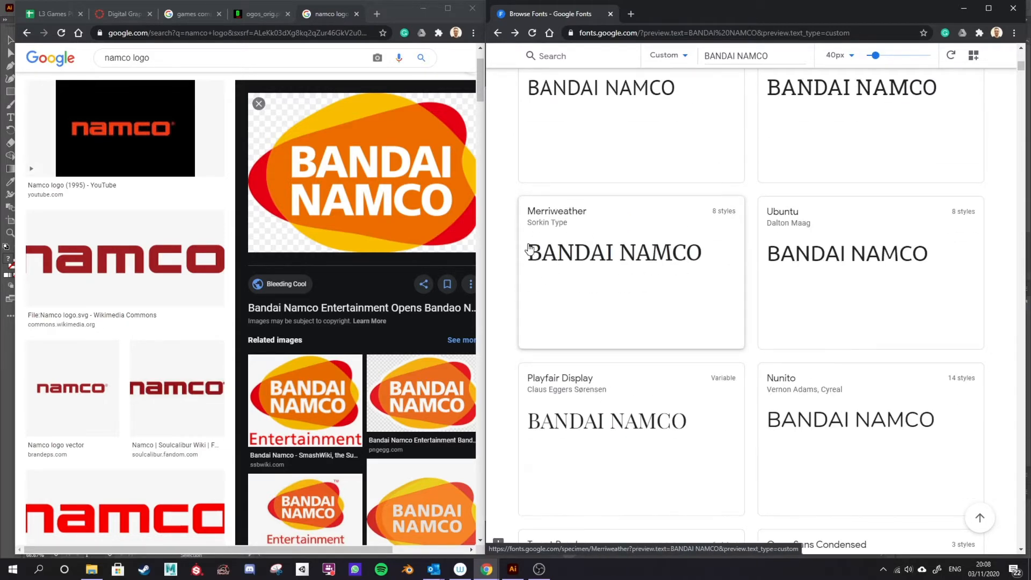
pyautogui.scroll(12, 559, 267)
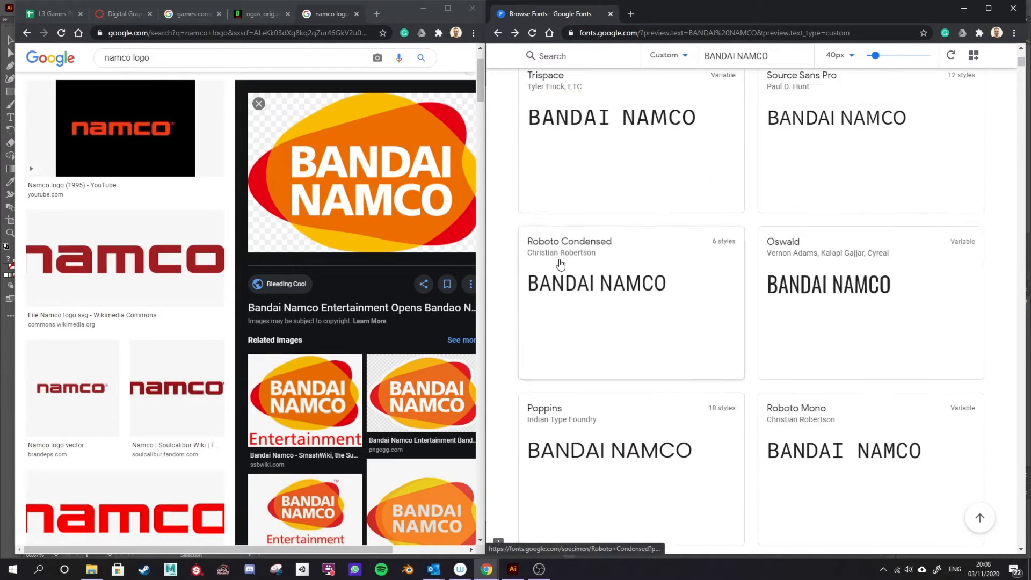
# Filter the font categories to Sans Serif and Display only, excluding Serif, Handwriting and Monospace
pyautogui.click(547, 133)
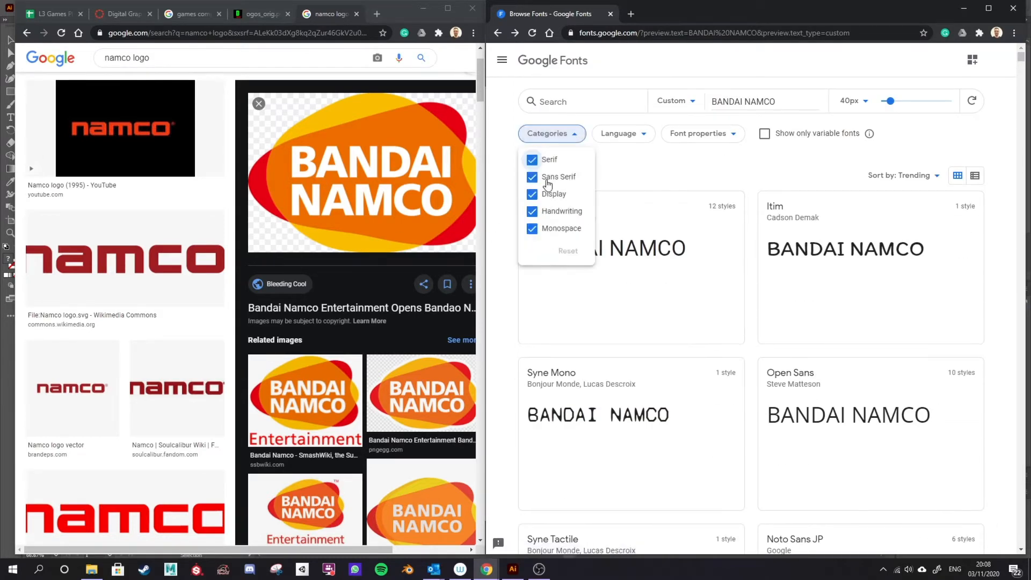
pyautogui.click(532, 160)
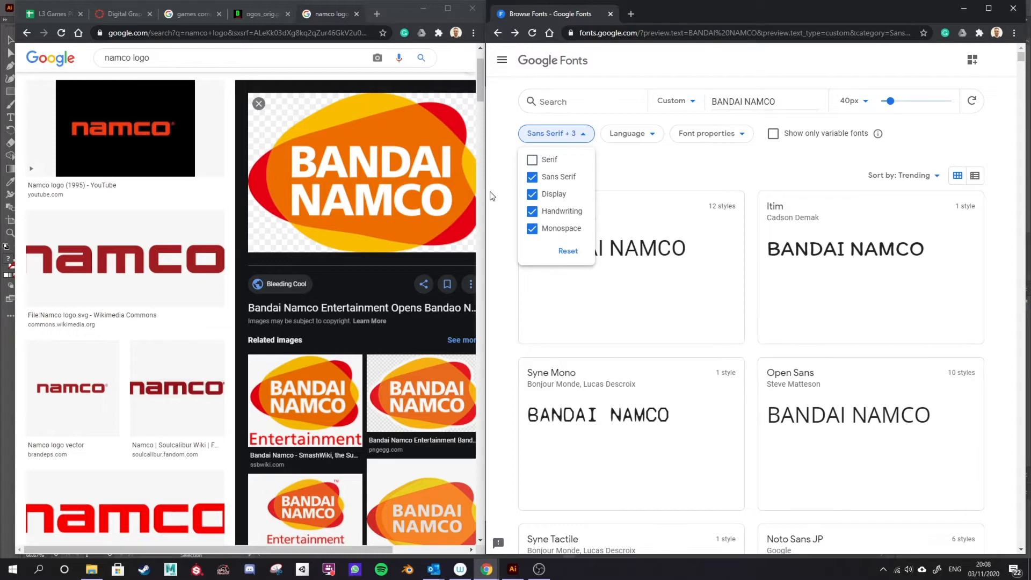
pyautogui.click(531, 212)
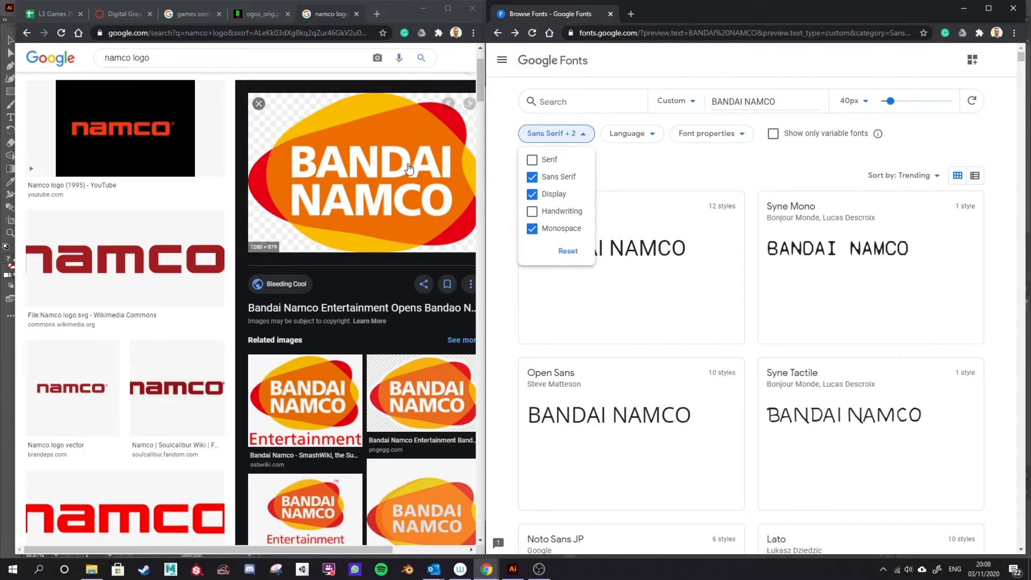
pyautogui.click(531, 231)
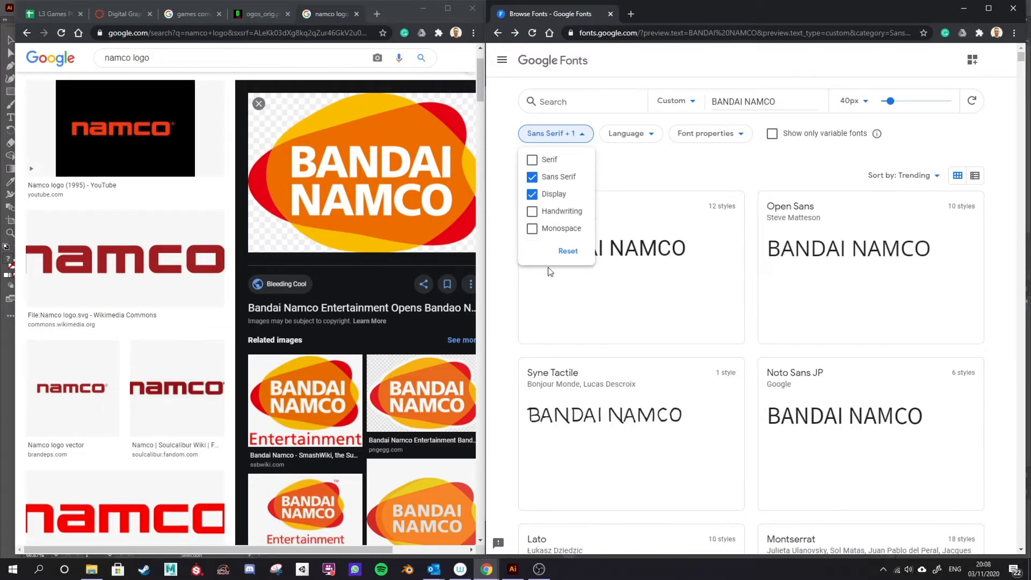
pyautogui.click(749, 185)
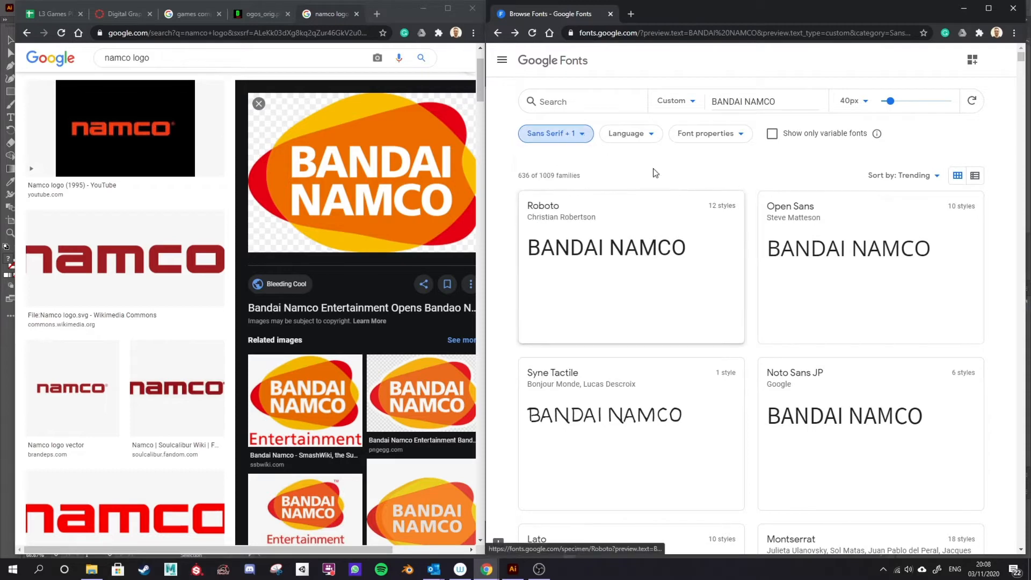
pyautogui.click(579, 134)
pyautogui.click(568, 134)
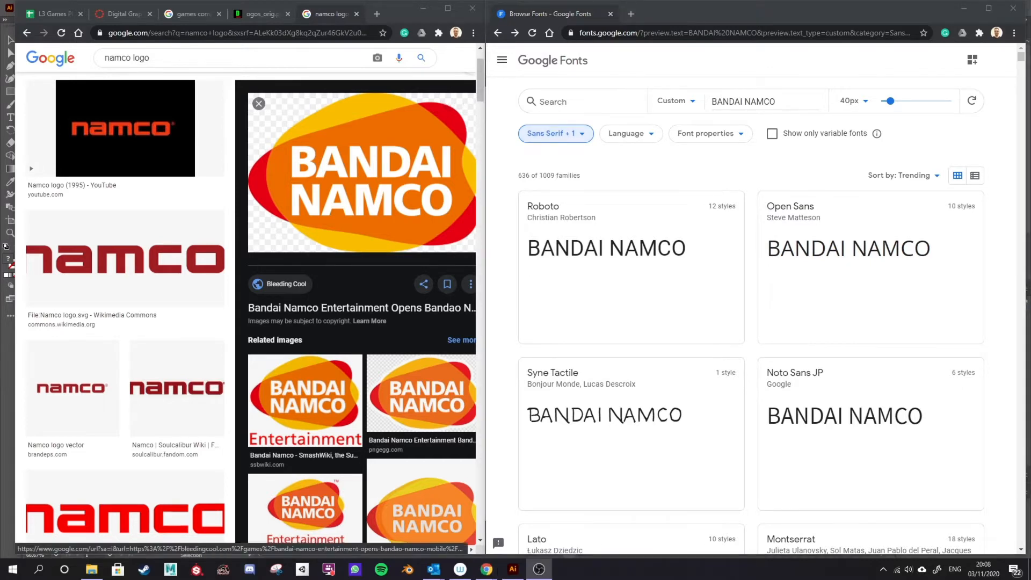
# Filter the fonts by thickness, setting the level to 8 to match the heavy logo lettering
pyautogui.click(714, 138)
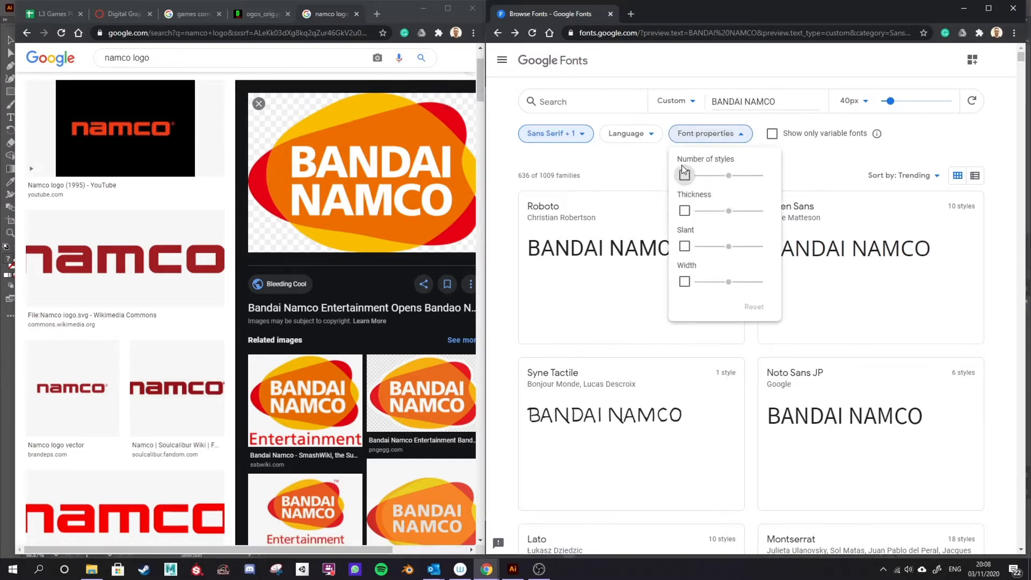
pyautogui.click(685, 210)
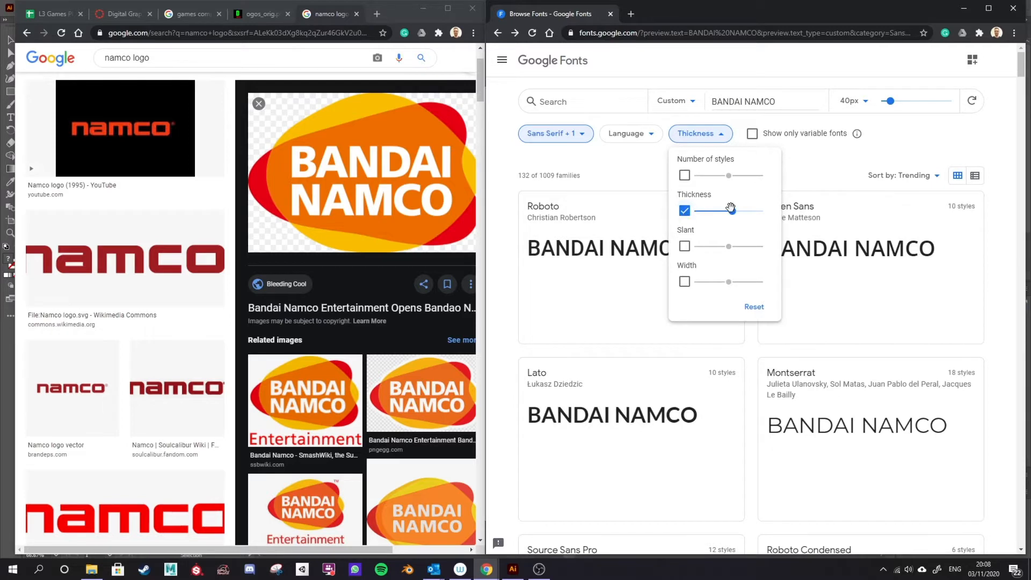
pyautogui.moveTo(732, 209); pyautogui.dragTo(747, 211)
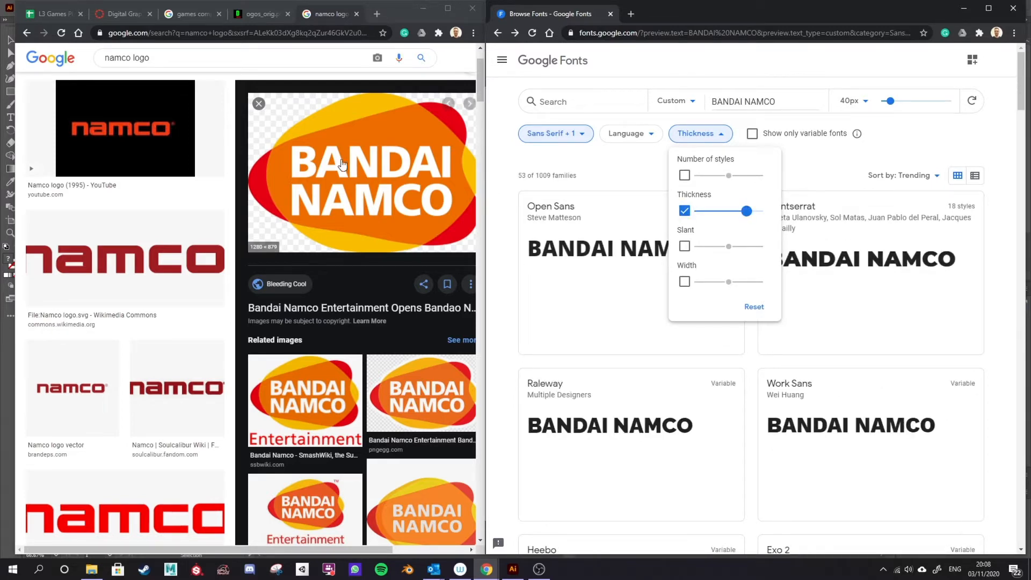
pyautogui.click(737, 213)
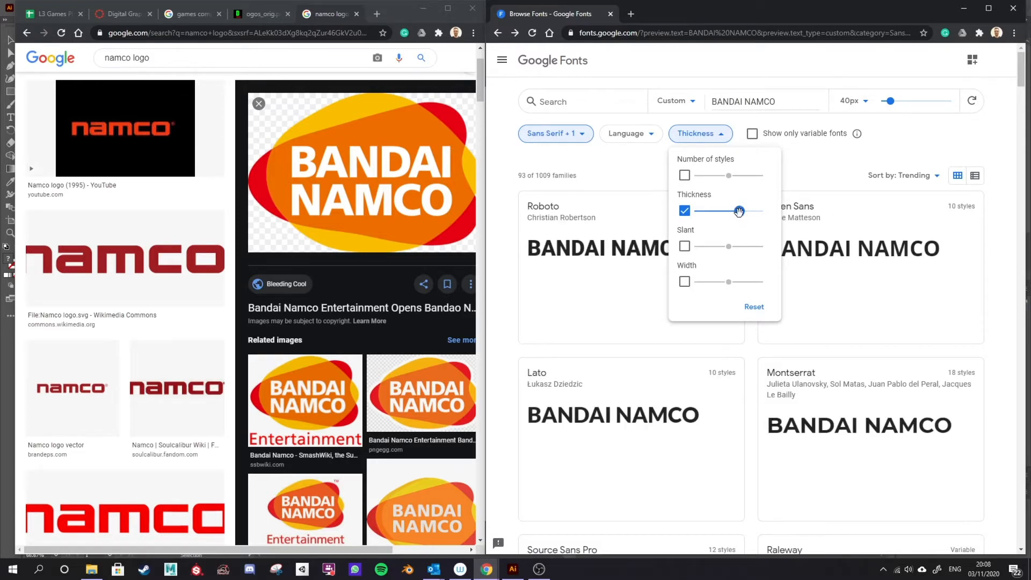
pyautogui.click(746, 211)
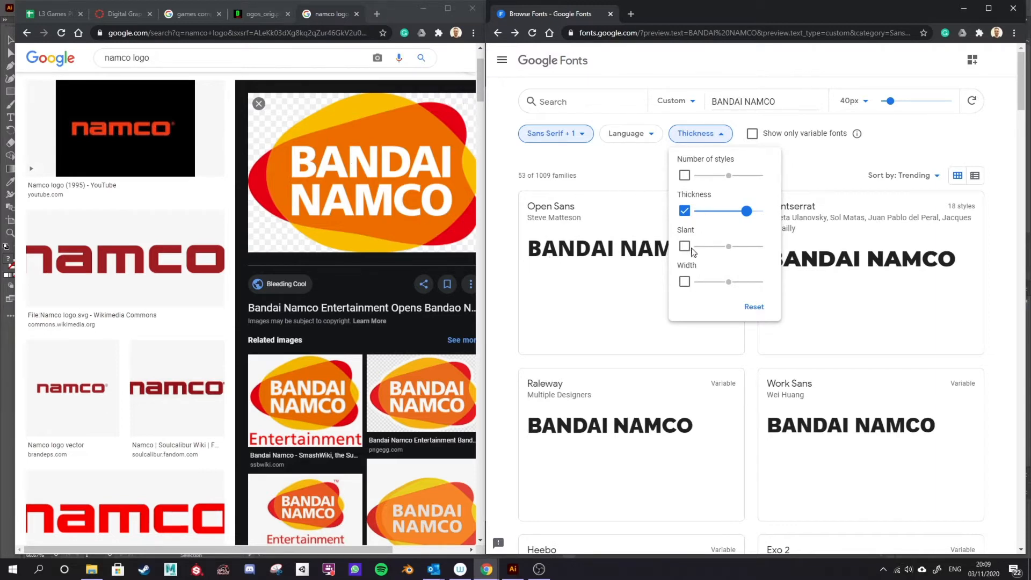
pyautogui.click(641, 246)
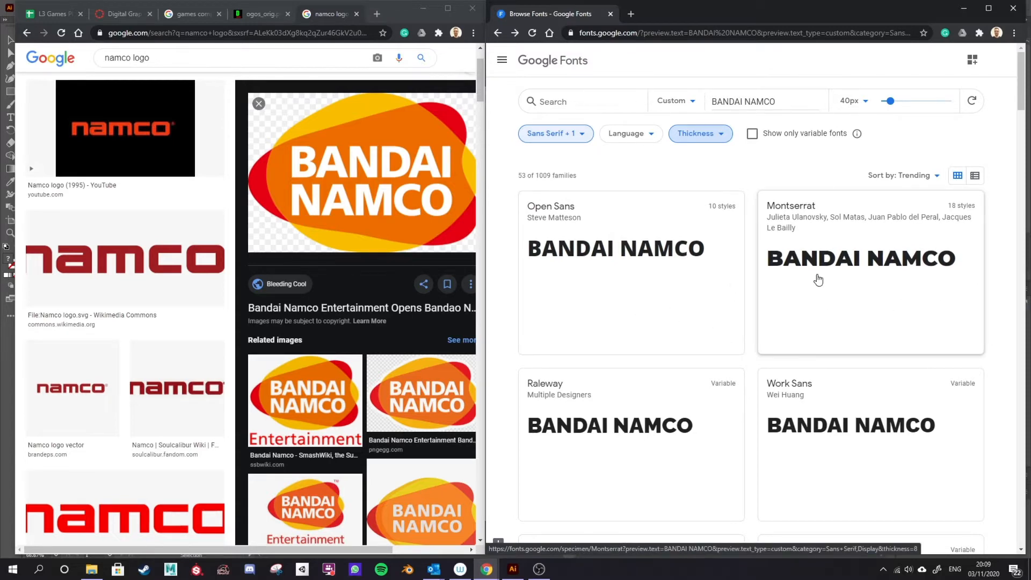
# Browse the filtered font previews and open candidates resembling the logo lettering, including Raleway and Martel Sans, in separate tabs
pyautogui.scroll(-4, 817, 280)
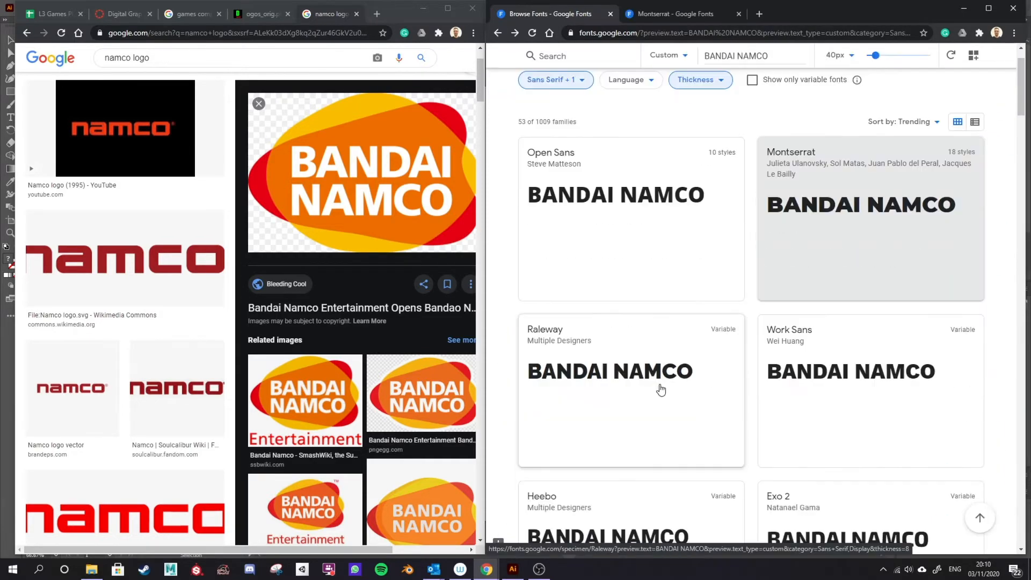
pyautogui.middleClick(661, 390)
pyautogui.scroll(-4, 768, 259)
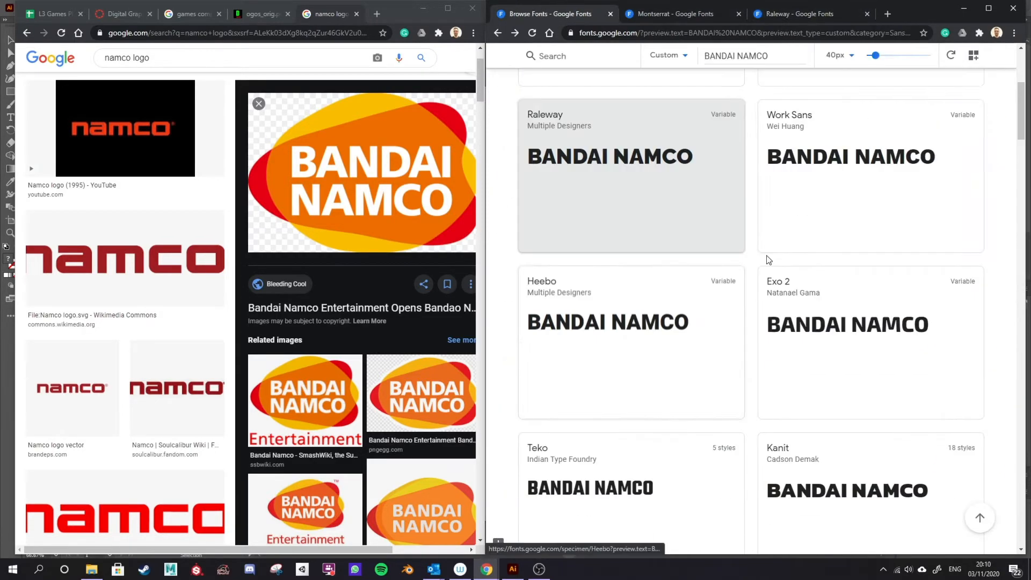
pyautogui.scroll(-15, 769, 260)
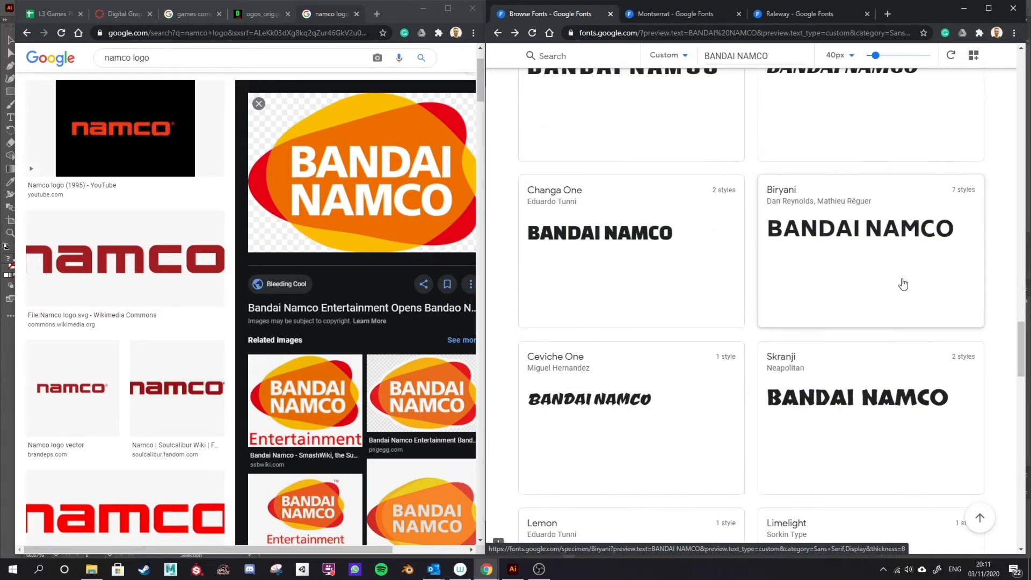
pyautogui.scroll(-10, 903, 285)
pyautogui.scroll(1, 670, 292)
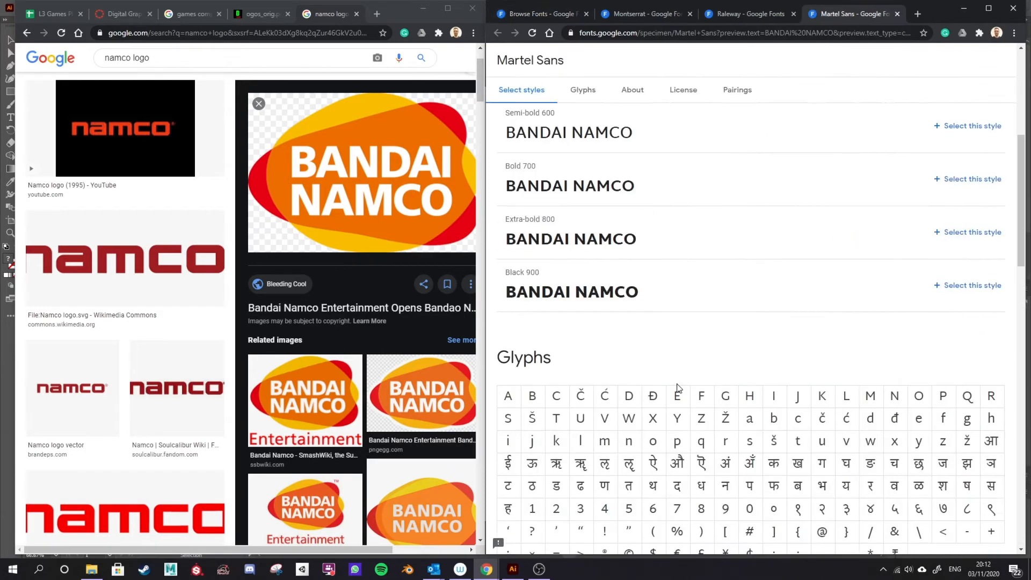
# Compare the heavy styles of the candidate fonts with the logo, focusing on Montserrat Bold 700 and Extra-bold 800
pyautogui.click(644, 16)
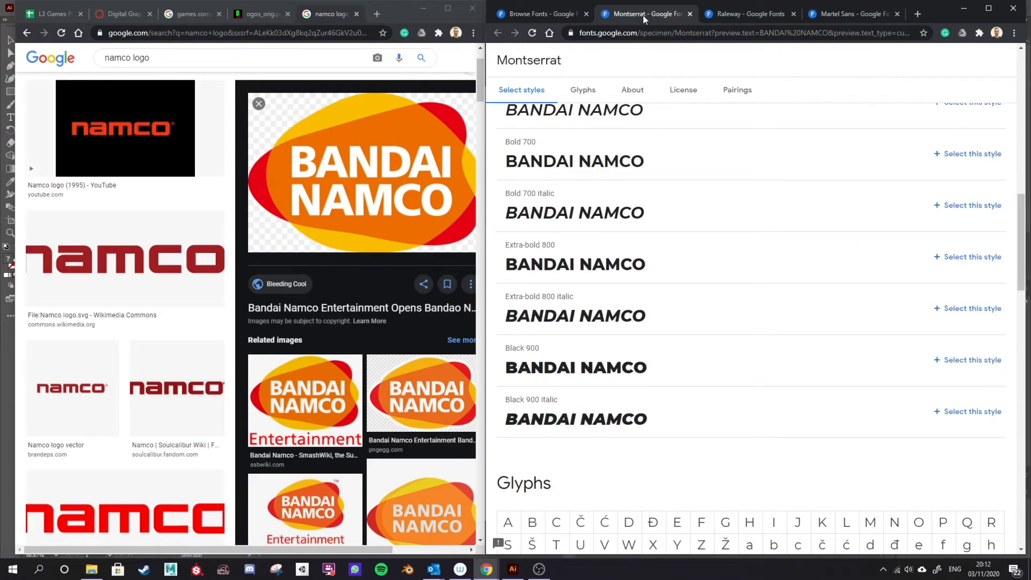
pyautogui.click(750, 14)
pyautogui.click(841, 14)
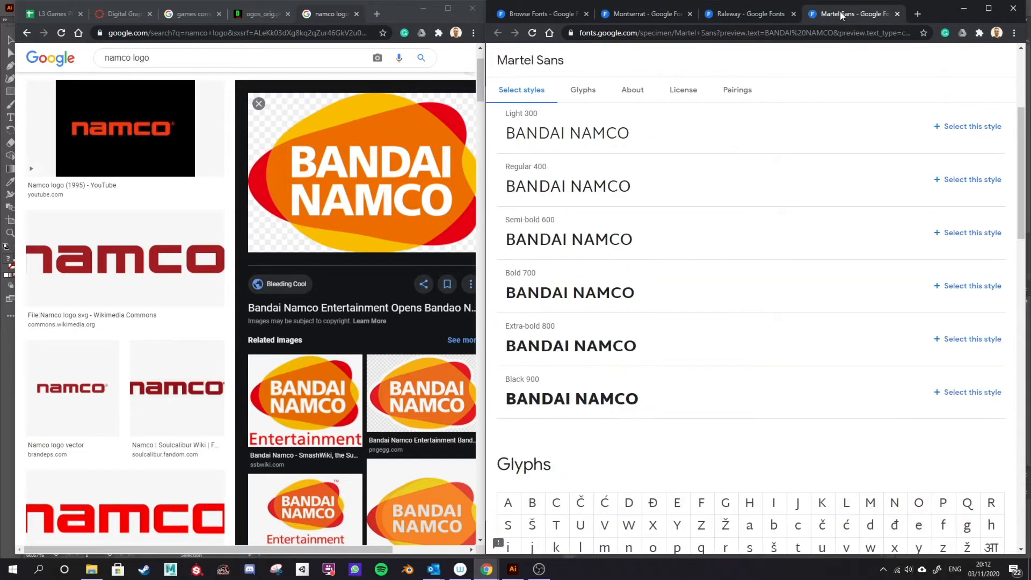
pyautogui.click(620, 16)
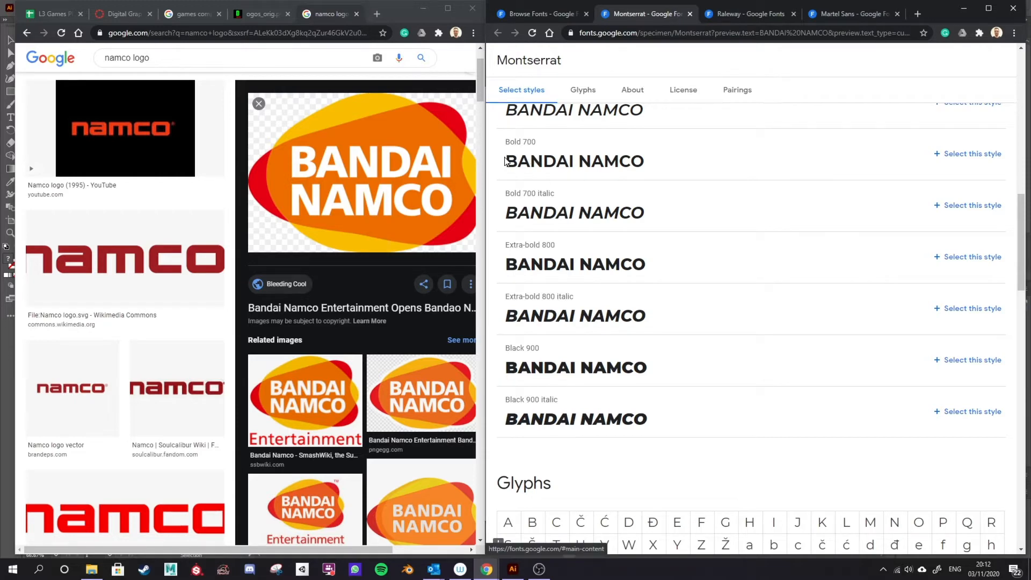
pyautogui.moveTo(505, 161); pyautogui.dragTo(590, 162)
pyautogui.moveTo(506, 264); pyautogui.dragTo(635, 264)
pyautogui.click(645, 266)
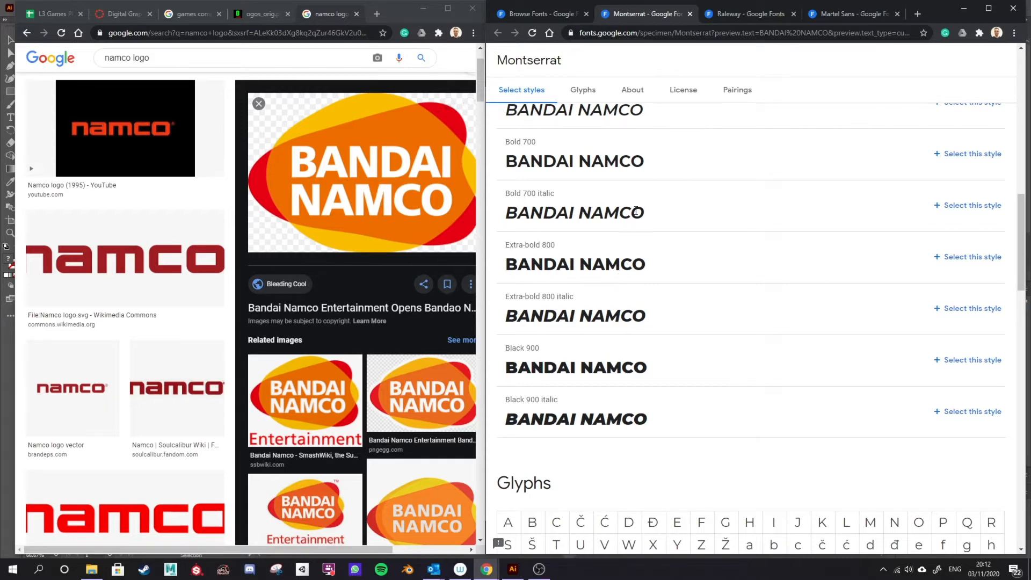
# Compare the Raleway and Montserrat heavy styles with each other for letter shape and width
pyautogui.click(770, 15)
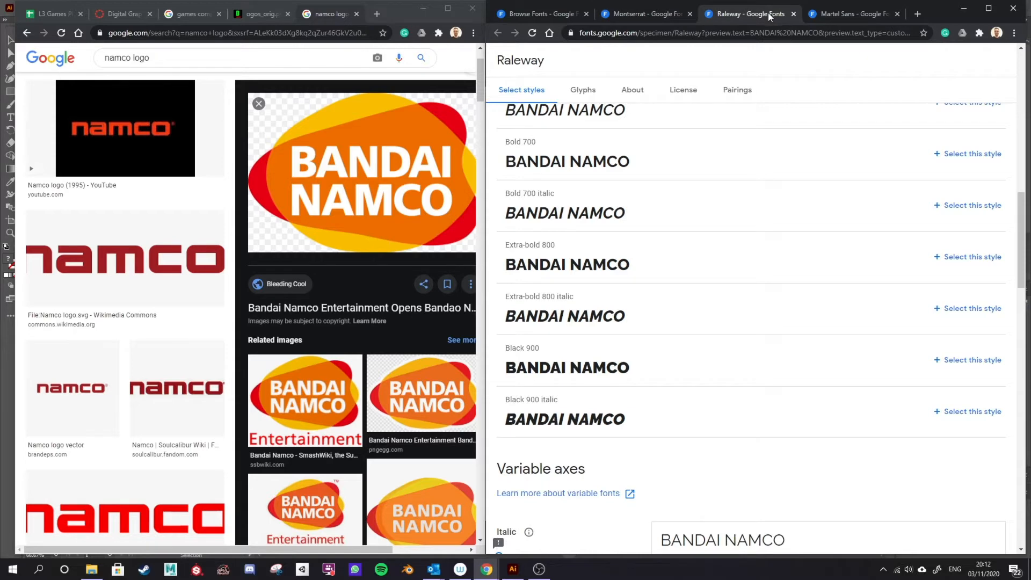
pyautogui.click(650, 19)
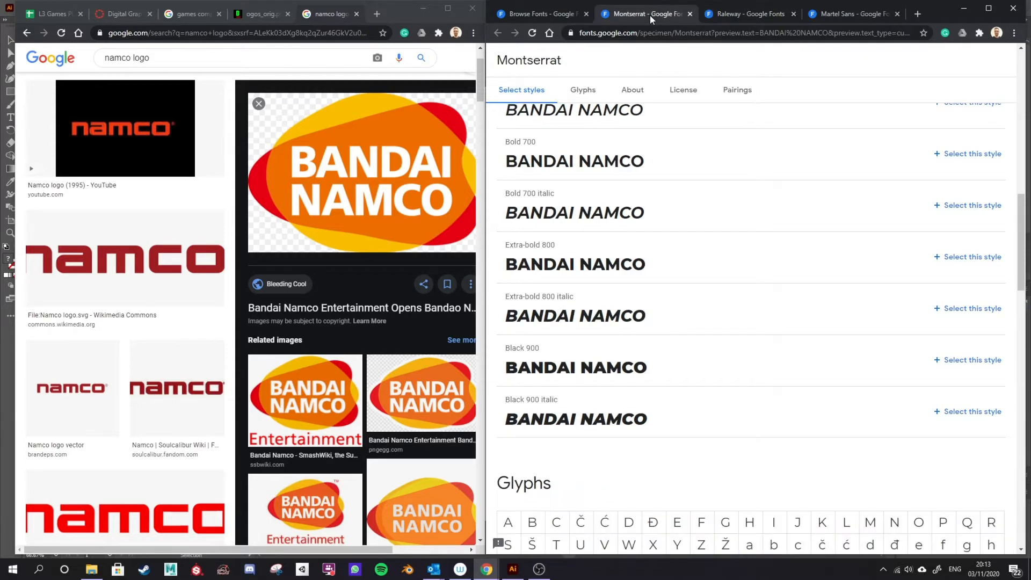
pyautogui.click(719, 16)
pyautogui.click(668, 17)
pyautogui.click(716, 18)
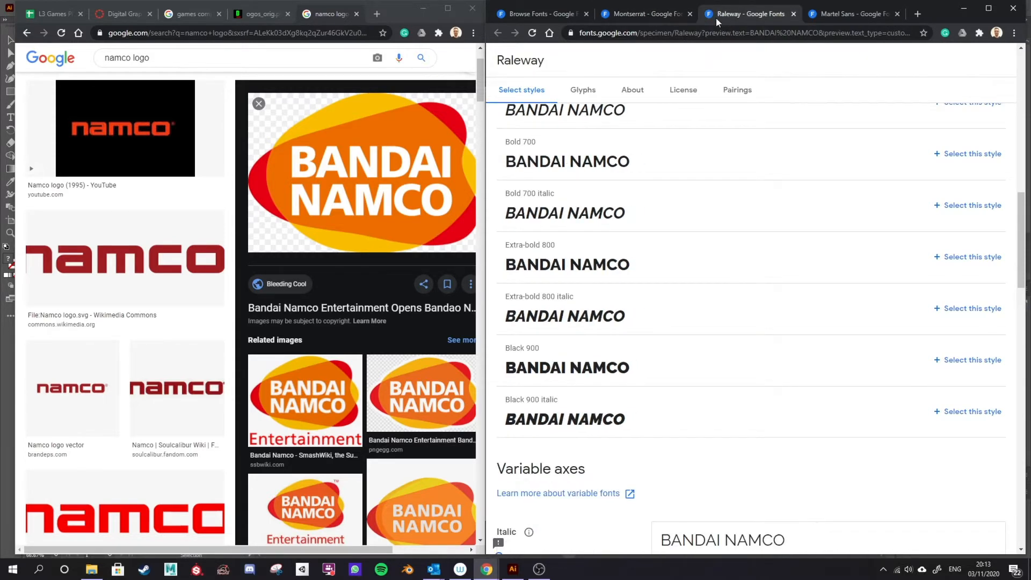
pyautogui.click(654, 14)
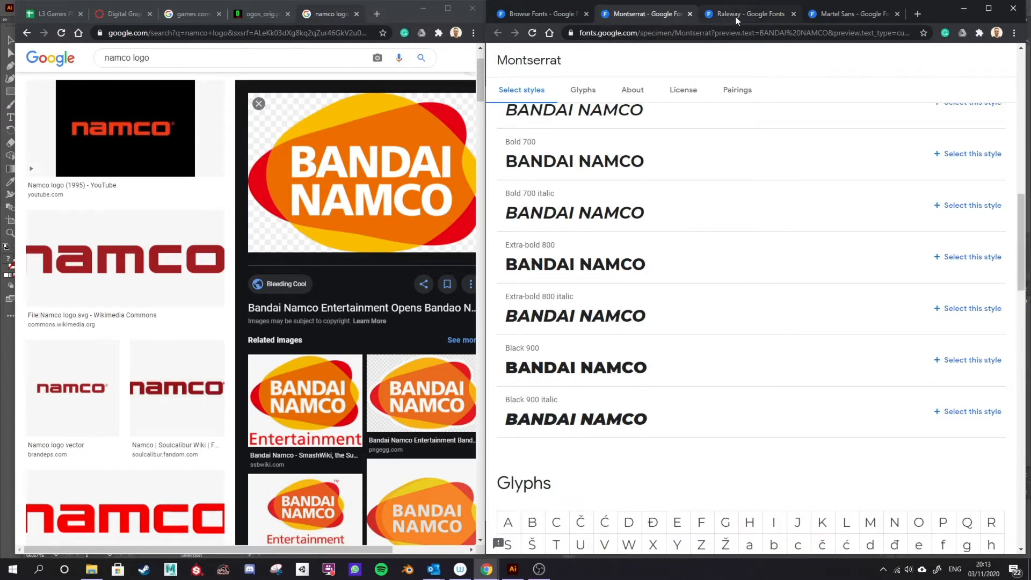
pyautogui.click(735, 16)
pyautogui.click(659, 16)
pyautogui.click(730, 14)
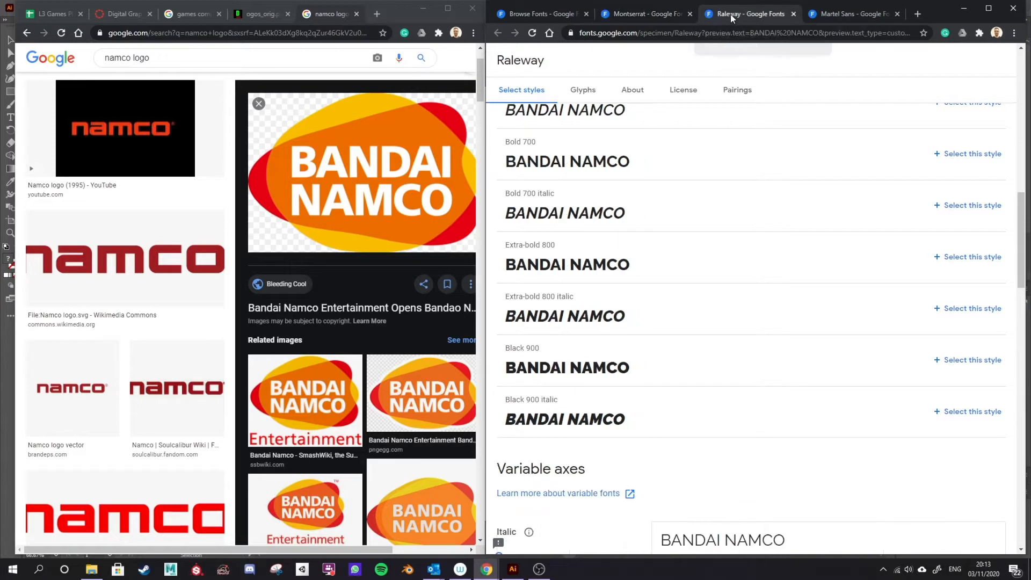
# Examine the Martel Sans Extra-bold 800 lettering against the Bandai Namco logo
pyautogui.click(836, 13)
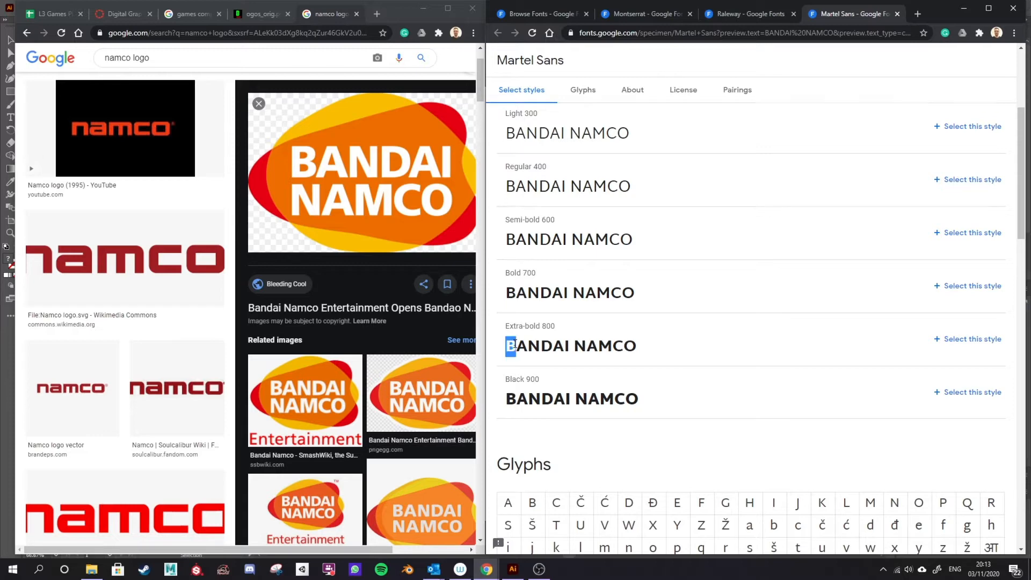
pyautogui.moveTo(616, 348)
pyautogui.mouseDown()
pyautogui.moveTo(605, 348)
pyautogui.moveTo(624, 348)
pyautogui.moveTo(614, 348)
pyautogui.mouseUp()
pyautogui.click(615, 348)
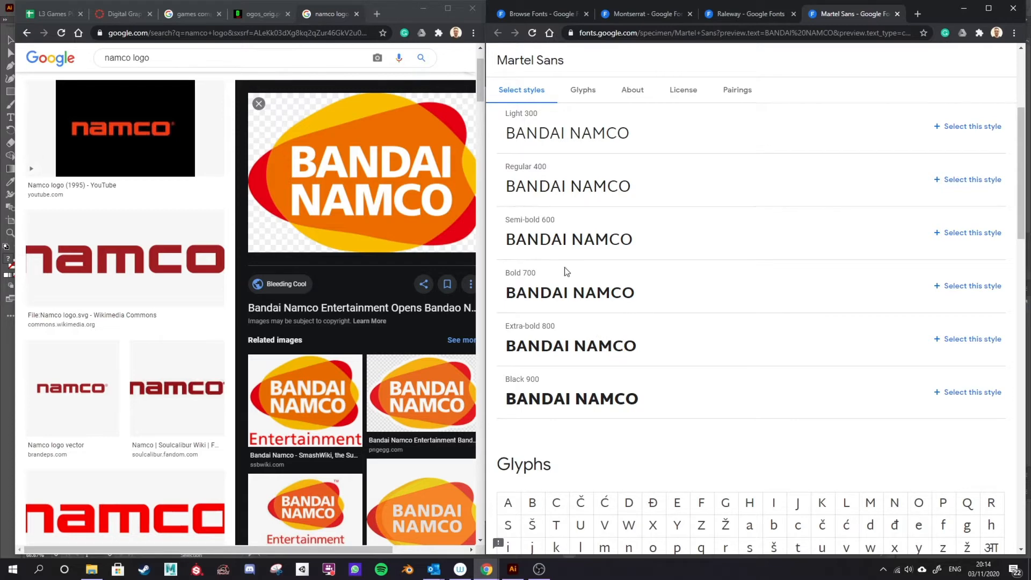
# Return to the Raleway family and select its styles from Thin 100 through Regular 400 italic
pyautogui.click(764, 17)
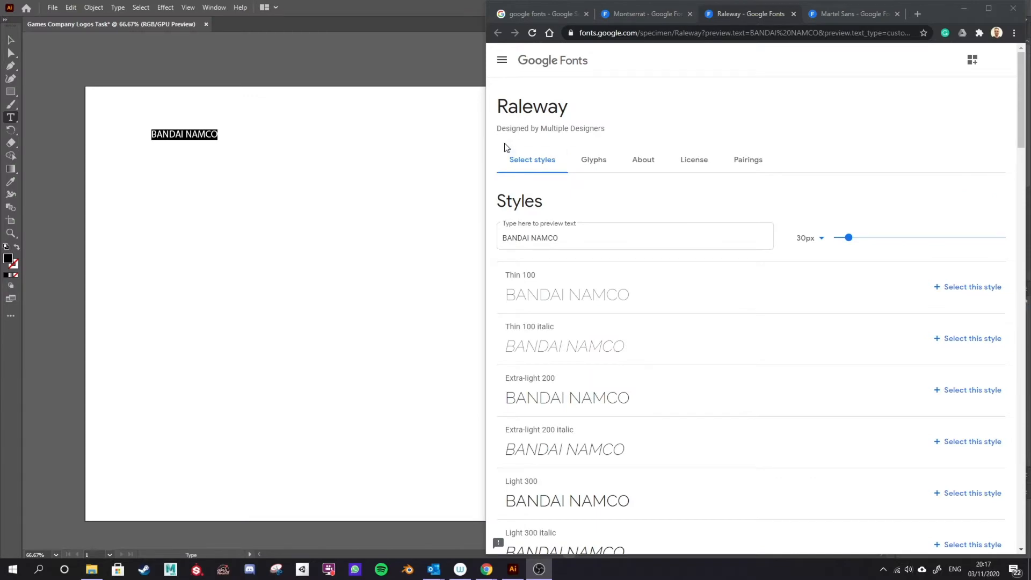
pyautogui.scroll(-12, 717, 341)
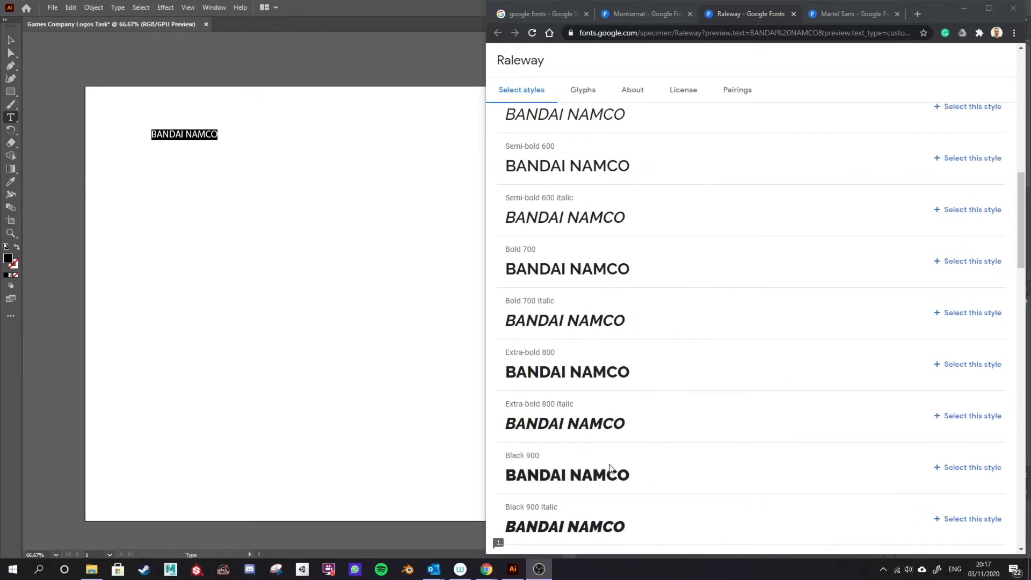
pyautogui.scroll(12, 610, 469)
pyautogui.click(944, 290)
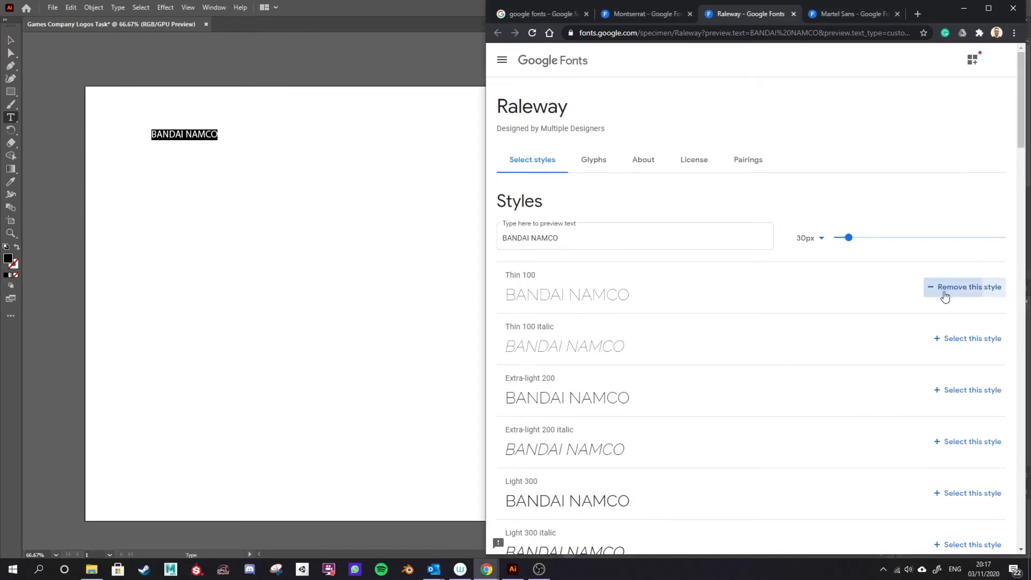
pyautogui.click(945, 339)
pyautogui.click(943, 391)
pyautogui.click(948, 493)
pyautogui.scroll(-3, 948, 493)
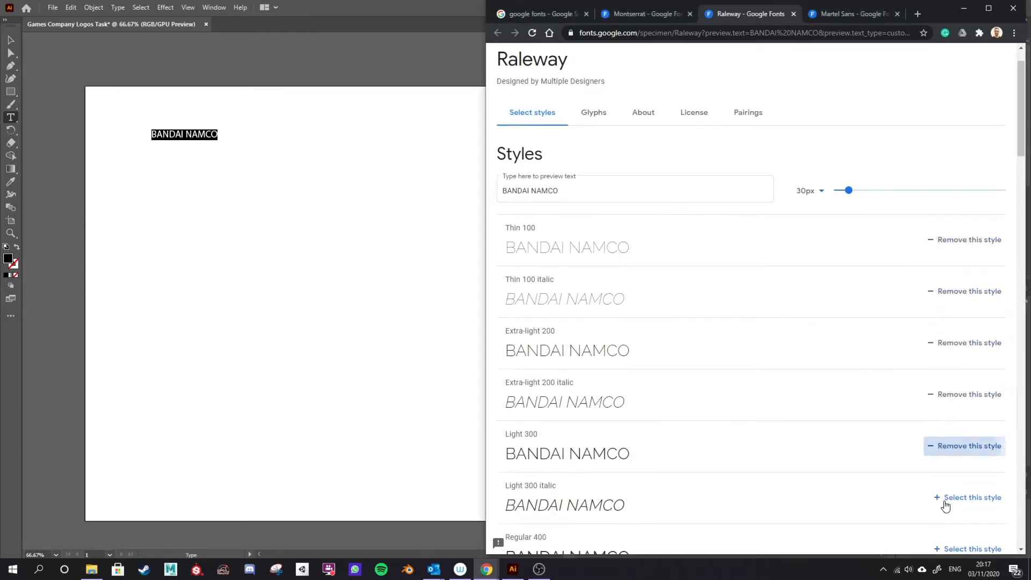
pyautogui.click(940, 383)
pyautogui.click(957, 435)
pyautogui.click(952, 486)
pyautogui.scroll(-5, 951, 491)
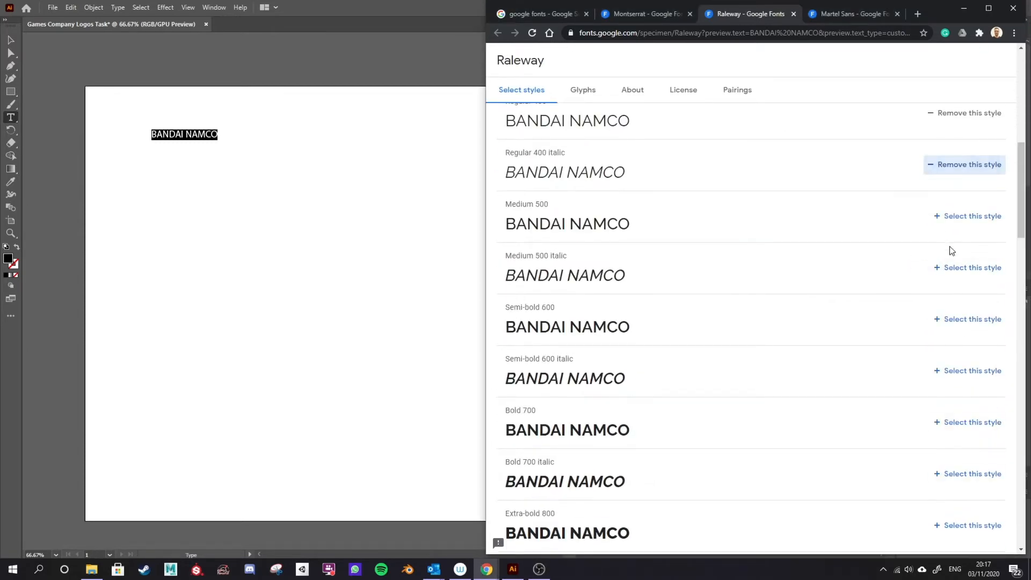
# Add the remaining Raleway styles from Medium 500 through Black 900 italic to the selection
pyautogui.click(950, 217)
pyautogui.click(952, 268)
pyautogui.click(953, 320)
pyautogui.click(953, 377)
pyautogui.click(950, 424)
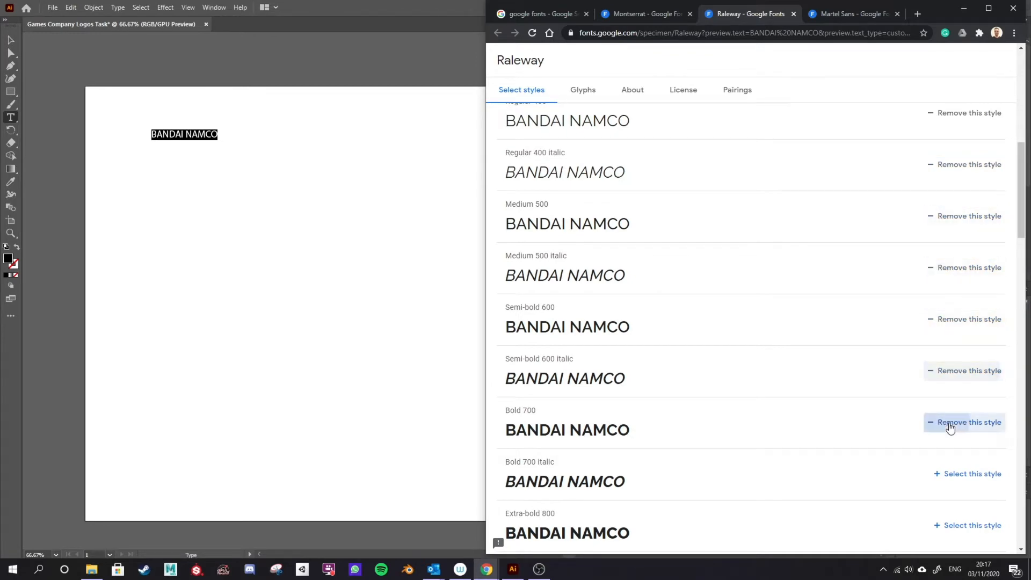
pyautogui.click(950, 474)
pyautogui.scroll(-2, 948, 429)
pyautogui.click(945, 422)
pyautogui.click(946, 470)
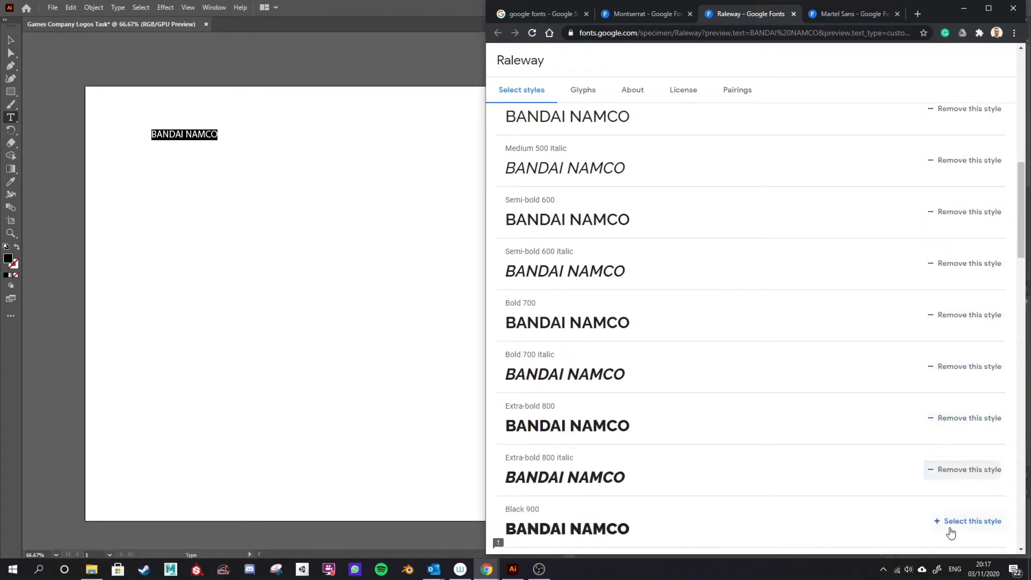
pyautogui.scroll(-4, 950, 534)
pyautogui.click(932, 304)
pyautogui.click(939, 355)
# Download the selected Raleway family as a zip file named Raleway into the Downloads folder
pyautogui.scroll(15, 849, 366)
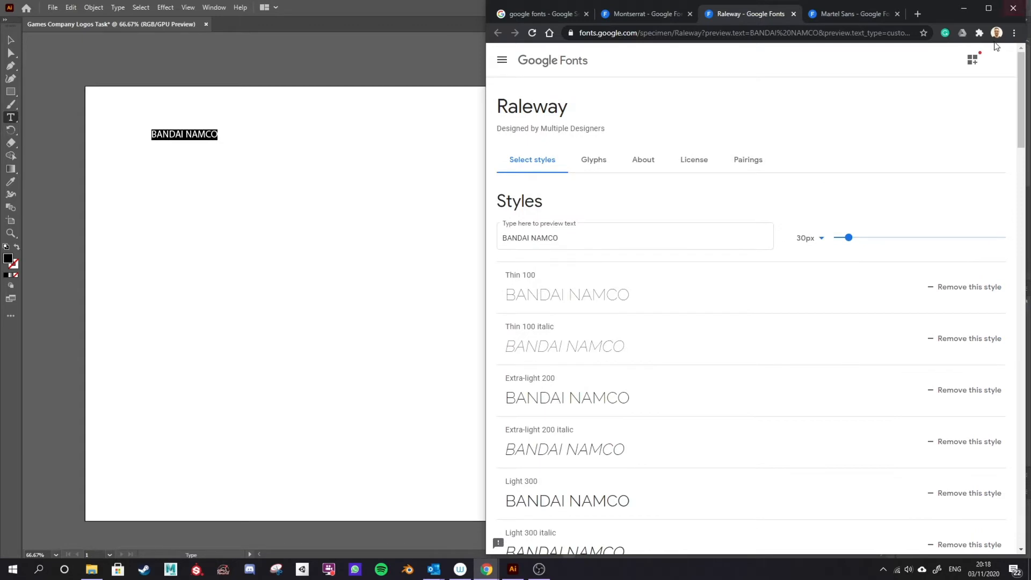
pyautogui.click(972, 60)
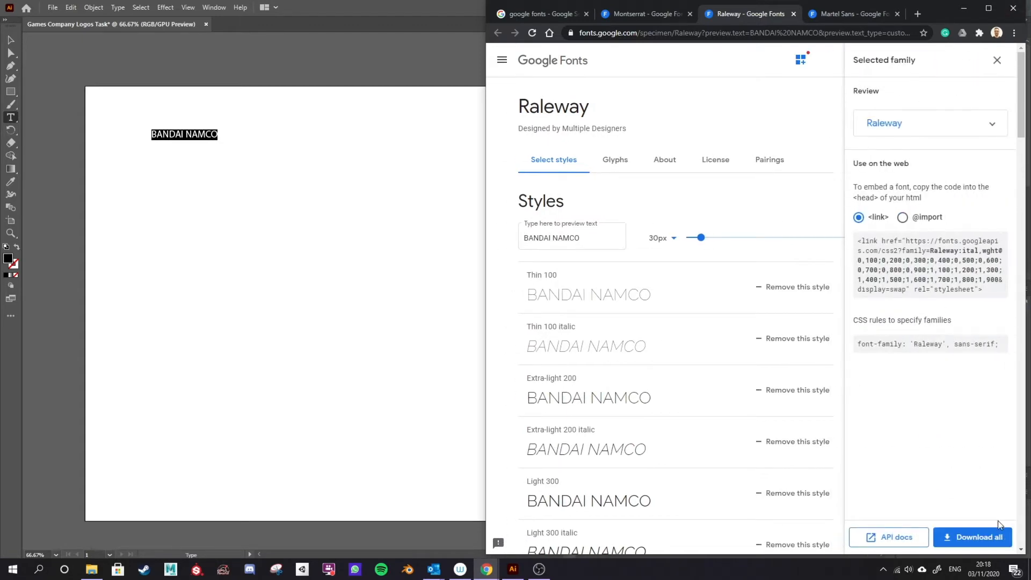
pyautogui.click(985, 541)
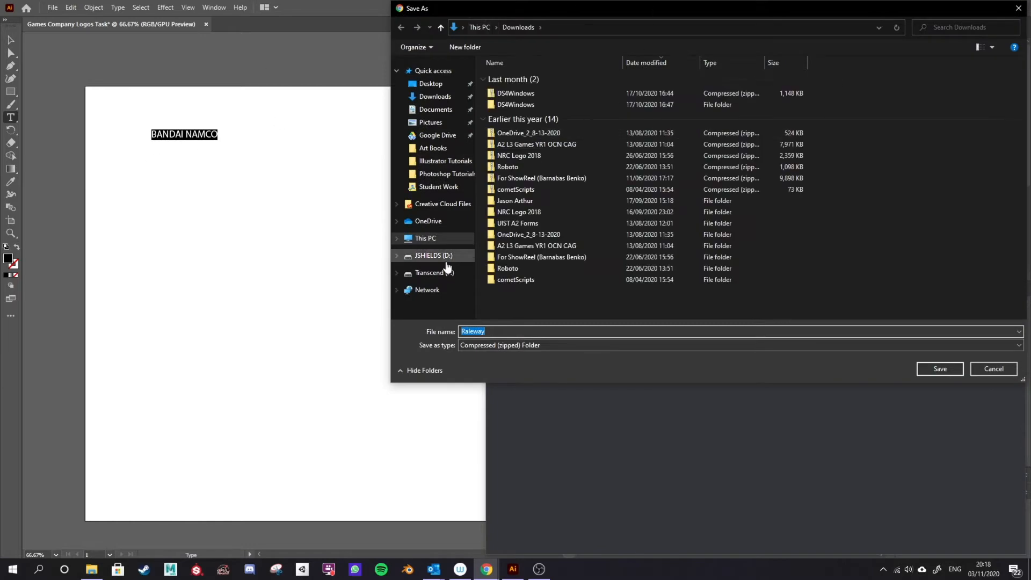
pyautogui.click(430, 99)
pyautogui.press('Return')
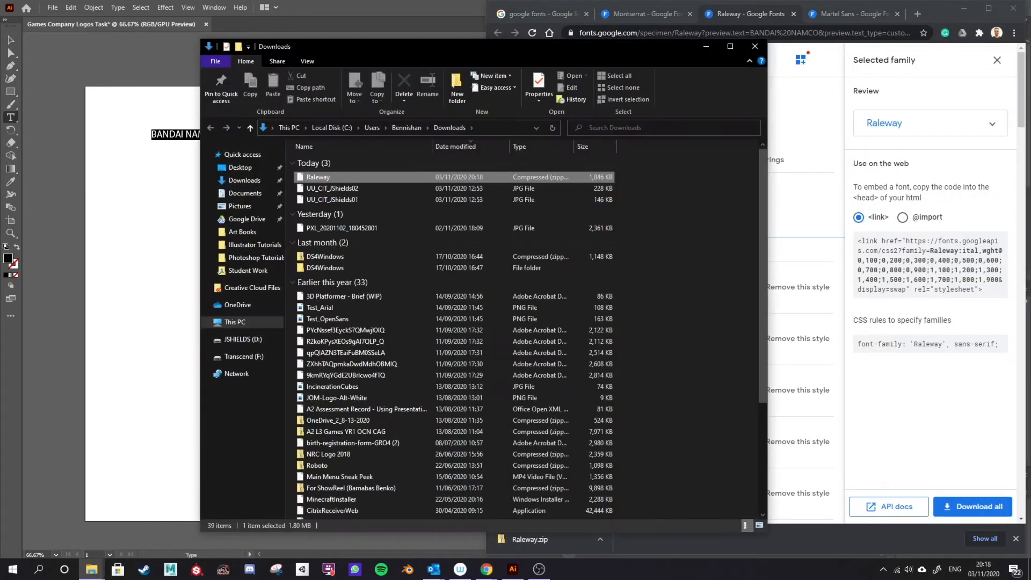
# Extract the downloaded Raleway zip into a Raleway folder inside Downloads
pyautogui.rightClick(391, 182)
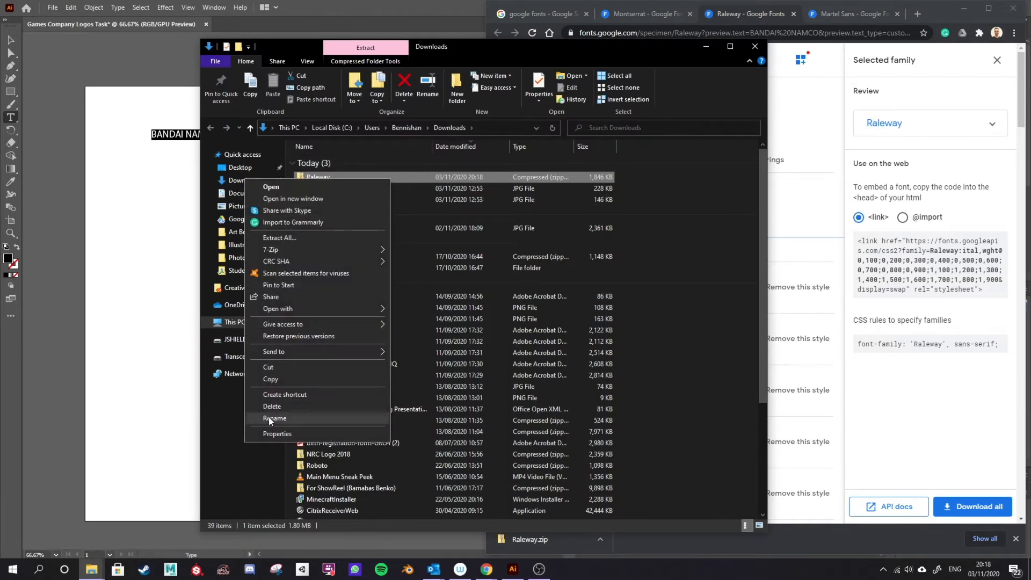
pyautogui.click(303, 243)
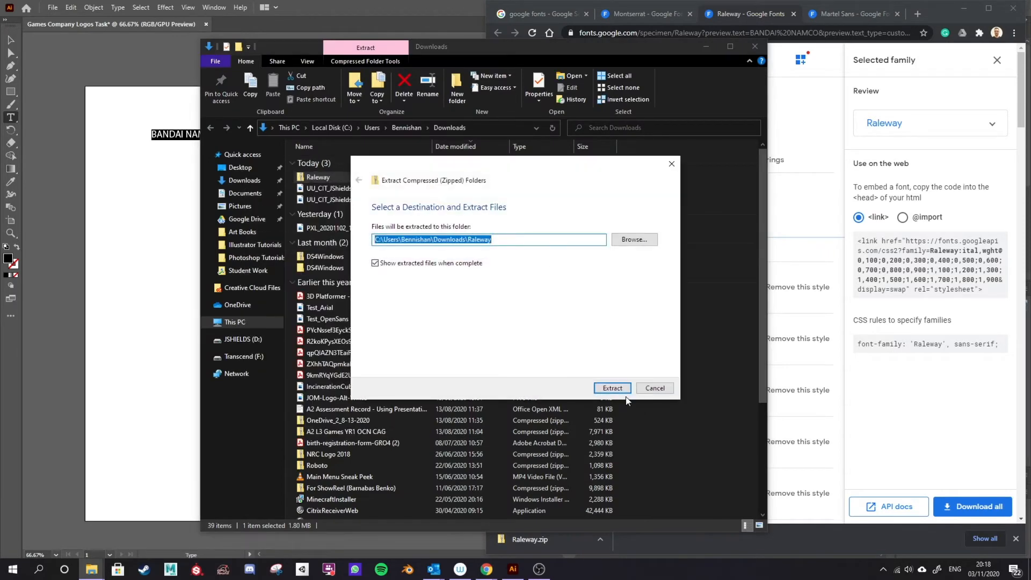
pyautogui.click(624, 391)
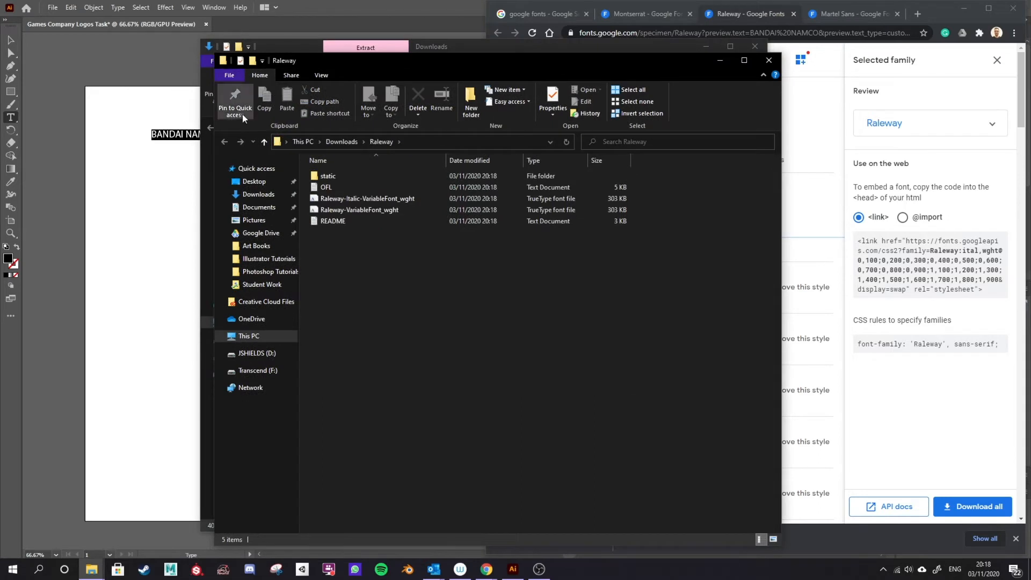
# Install all the Raleway TrueType font files from the extracted static folder
pyautogui.doubleClick(364, 178)
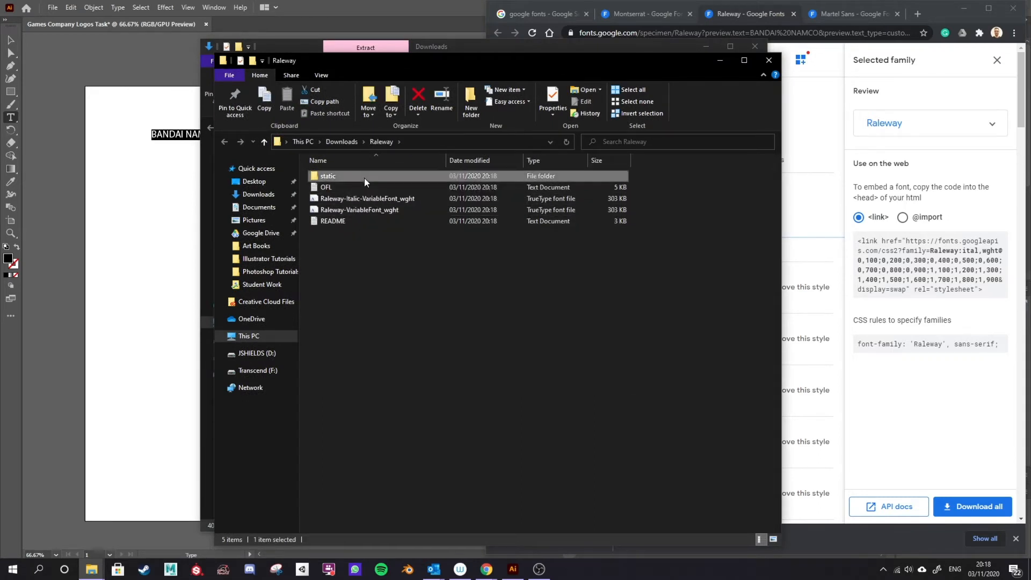
pyautogui.click(381, 142)
pyautogui.click(351, 221)
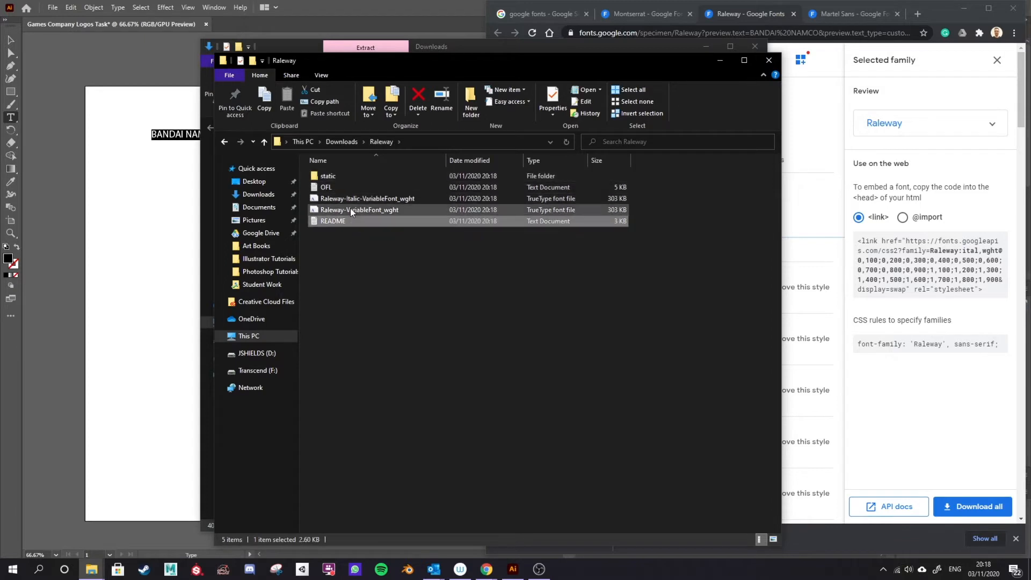
pyautogui.doubleClick(346, 176)
pyautogui.moveTo(416, 392); pyautogui.dragTo(375, 177)
pyautogui.rightClick(375, 176)
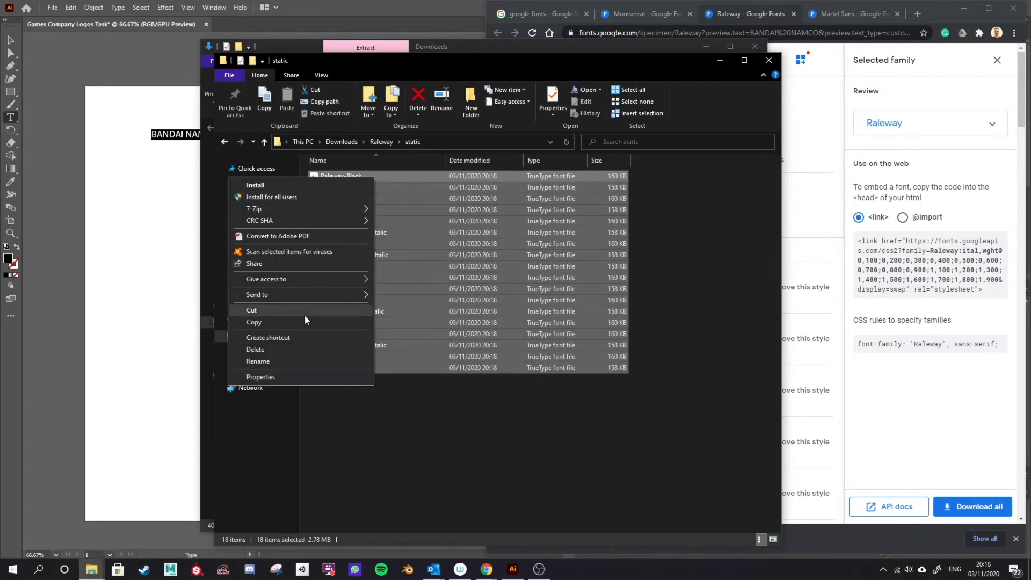
pyautogui.click(286, 186)
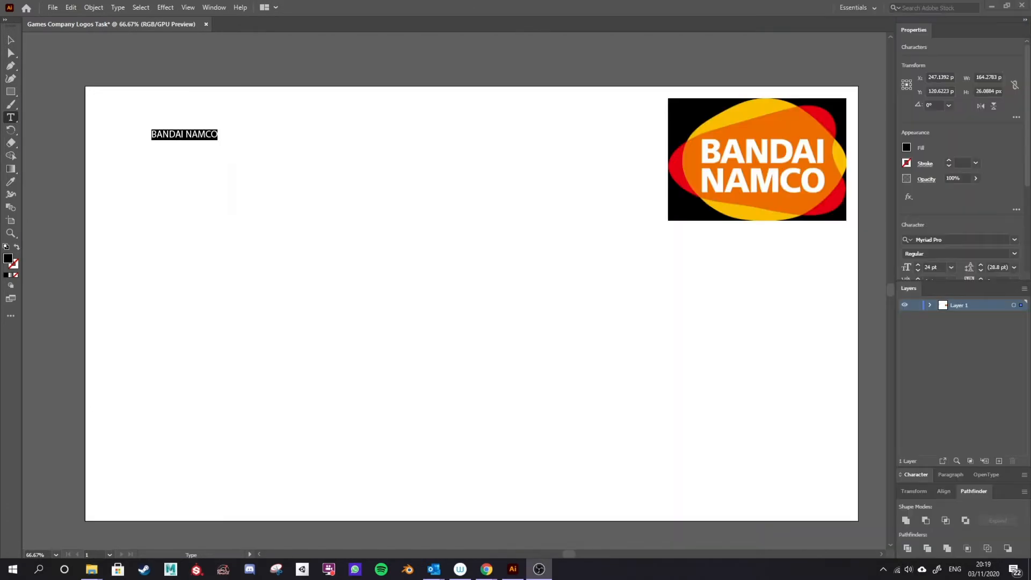
# Select the BANDAI NAMCO text object and set its font to Raleway Bold
pyautogui.click(990, 239)
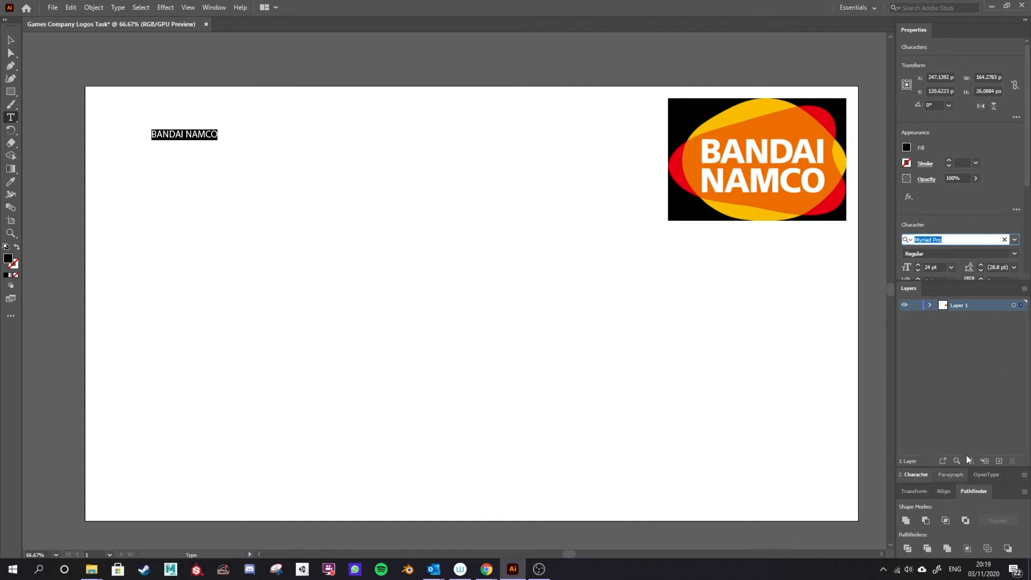
pyautogui.click(930, 305)
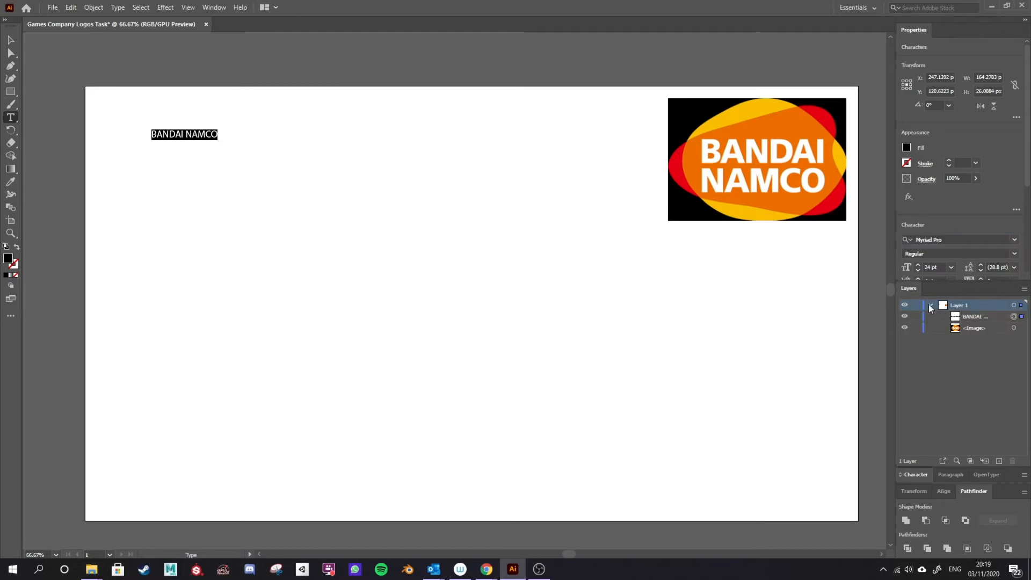
pyautogui.click(1014, 317)
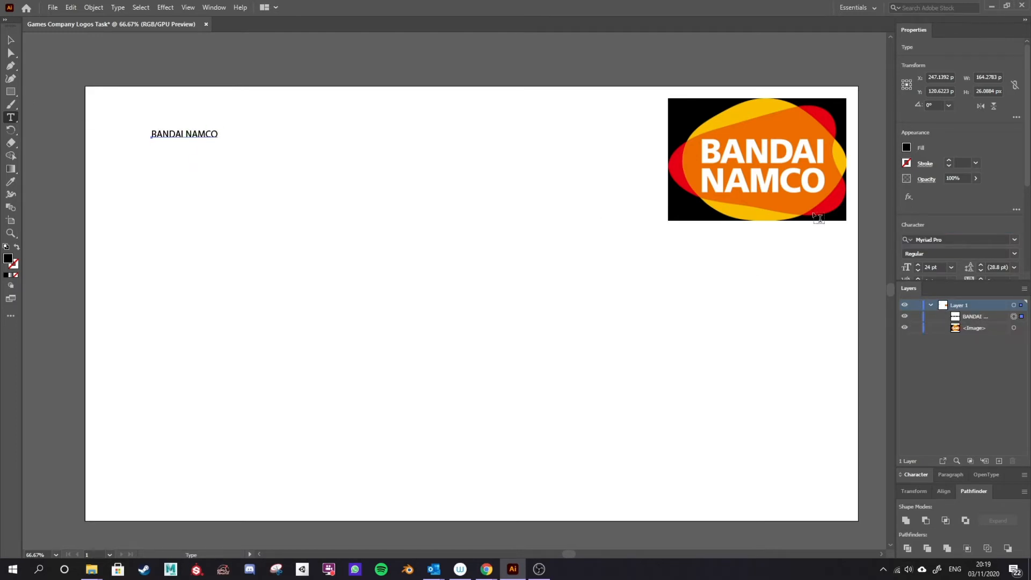
pyautogui.click(951, 240)
pyautogui.write('r')
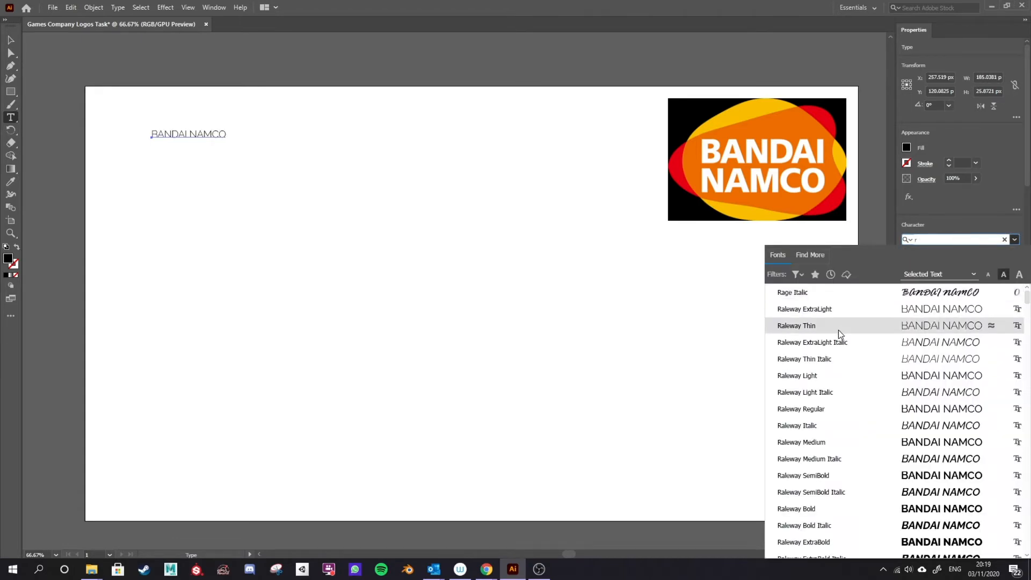
pyautogui.scroll(-2, 848, 412)
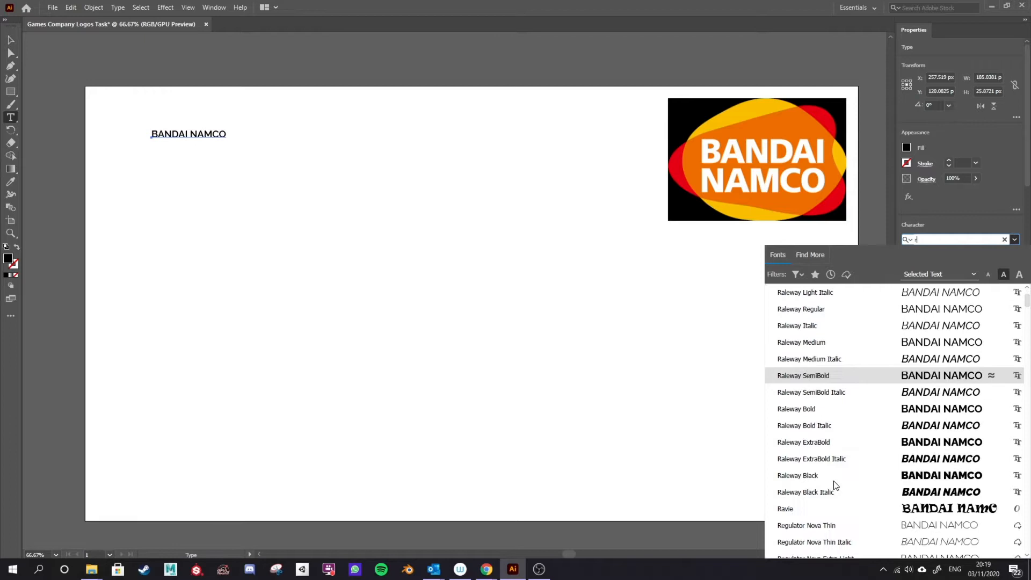
pyautogui.click(836, 411)
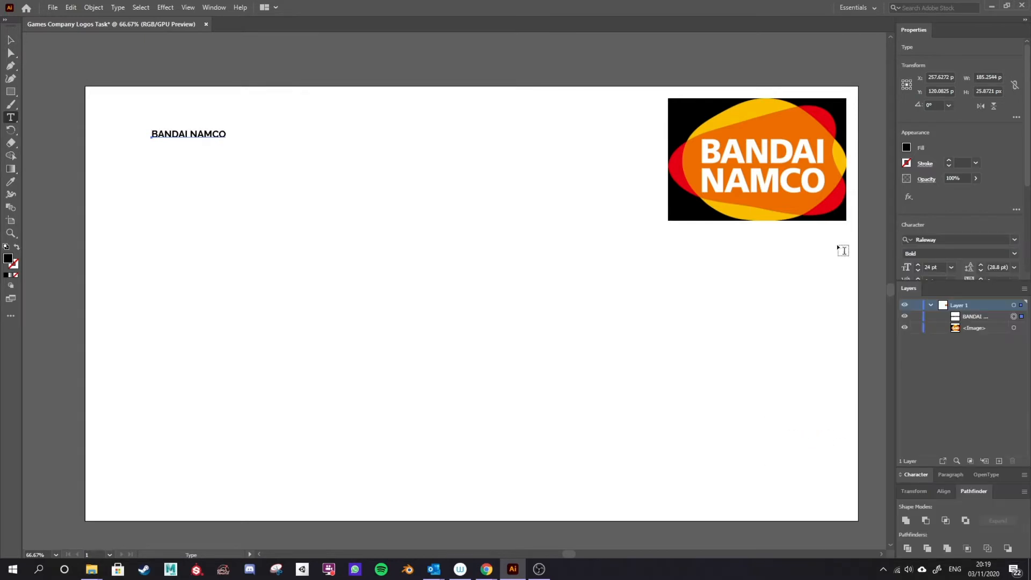
# Set the BANDAI NAMCO text size to 50 pt and break it so NAMCO sits on a second line
pyautogui.moveTo(944, 267); pyautogui.dragTo(903, 256)
pyautogui.write('50')
pyautogui.press('Return')
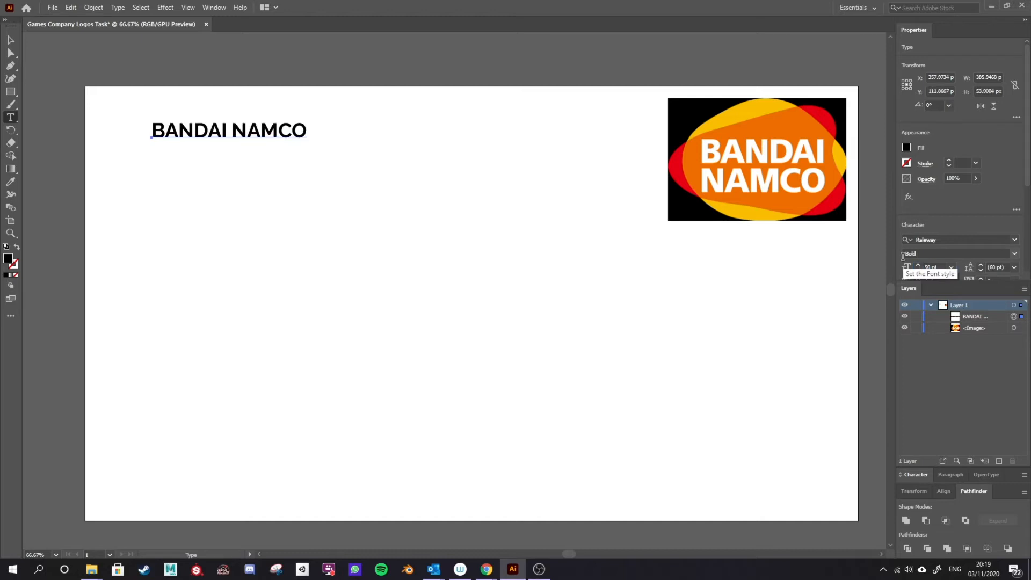
pyautogui.click(232, 127)
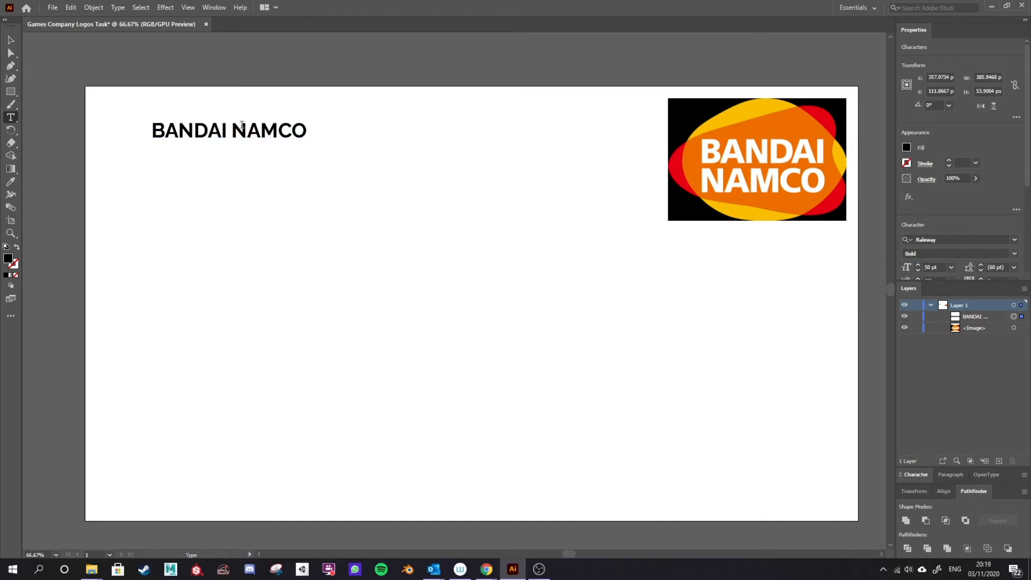
pyautogui.press('Return')
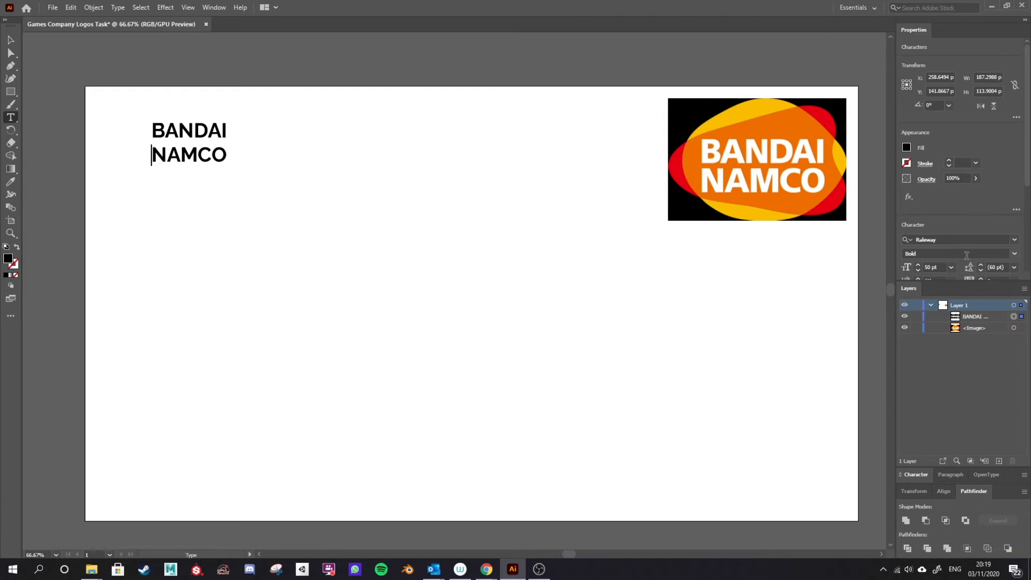
# Move the two-line text to just below the reference logo image
pyautogui.scroll(-3, 972, 222)
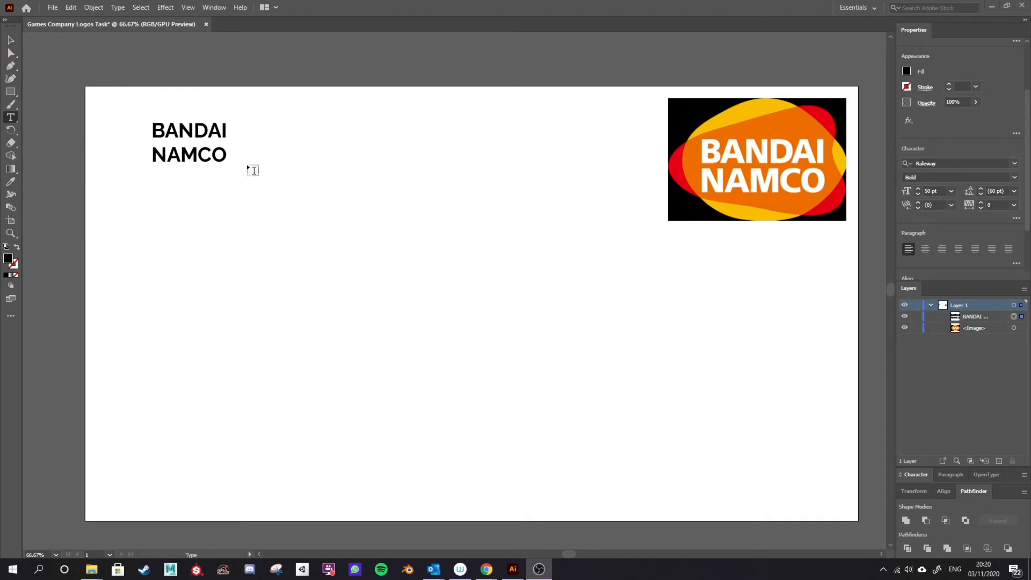
pyautogui.click(11, 39)
pyautogui.moveTo(221, 154); pyautogui.dragTo(787, 270)
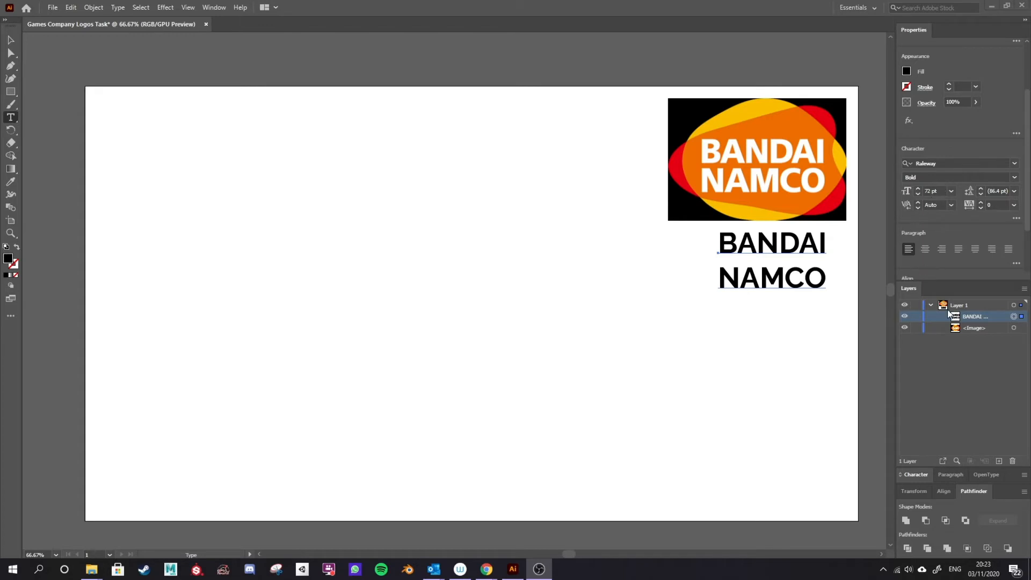
# Try the BANDAI NAMCO text at 10 pt and return it to 72 pt
pyautogui.click(1013, 317)
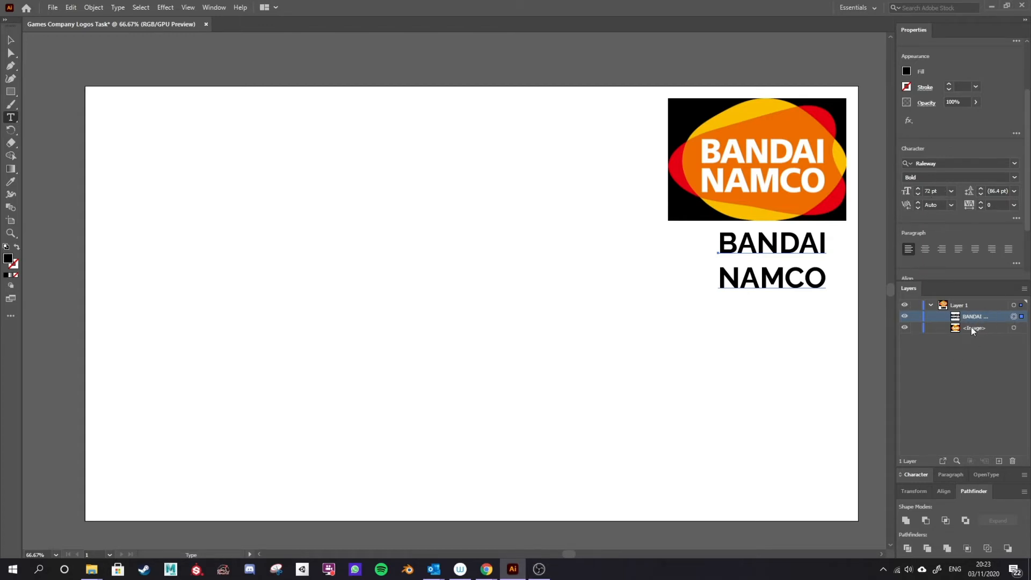
pyautogui.click(949, 192)
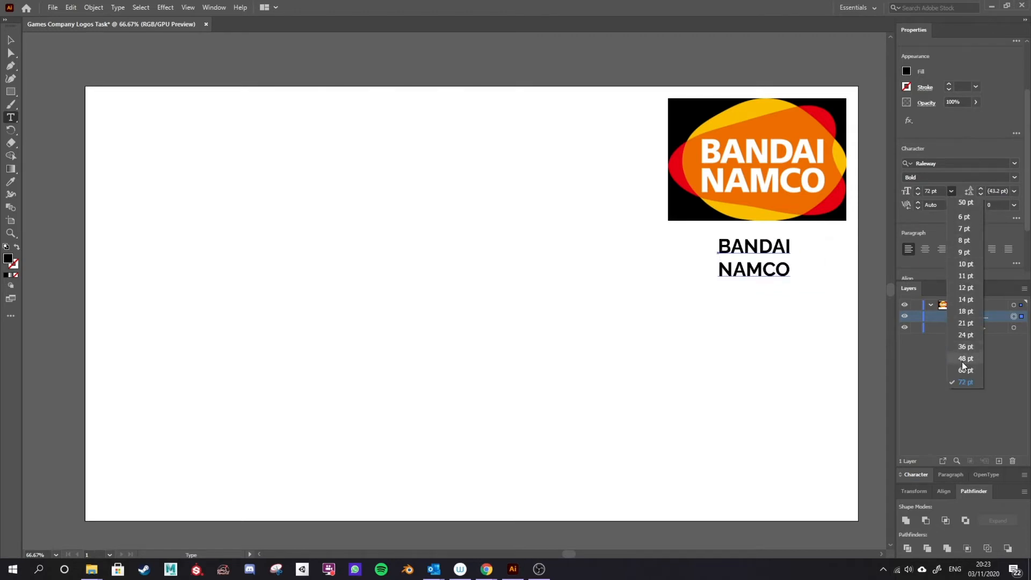
pyautogui.click(970, 263)
pyautogui.click(951, 192)
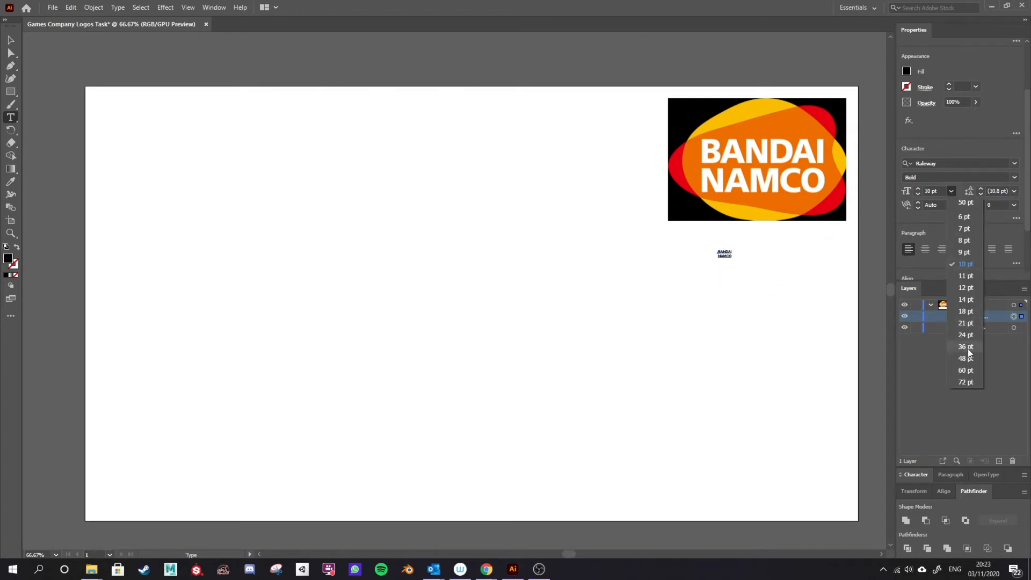
pyautogui.click(967, 383)
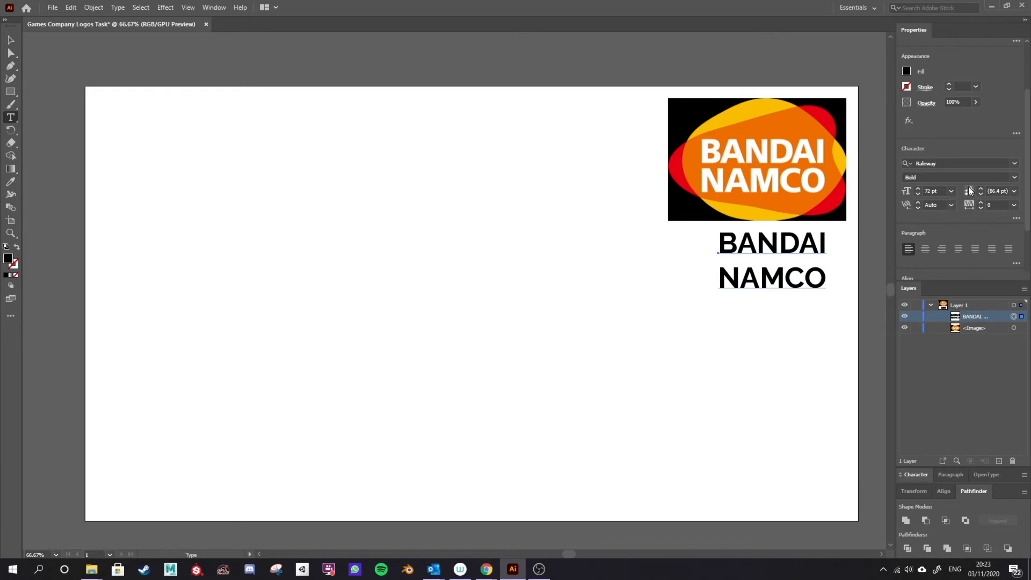
# Tighten the line spacing of the text, trying leading values of 60, 68 and 64 pt before setting 62 pt
pyautogui.click(1014, 191)
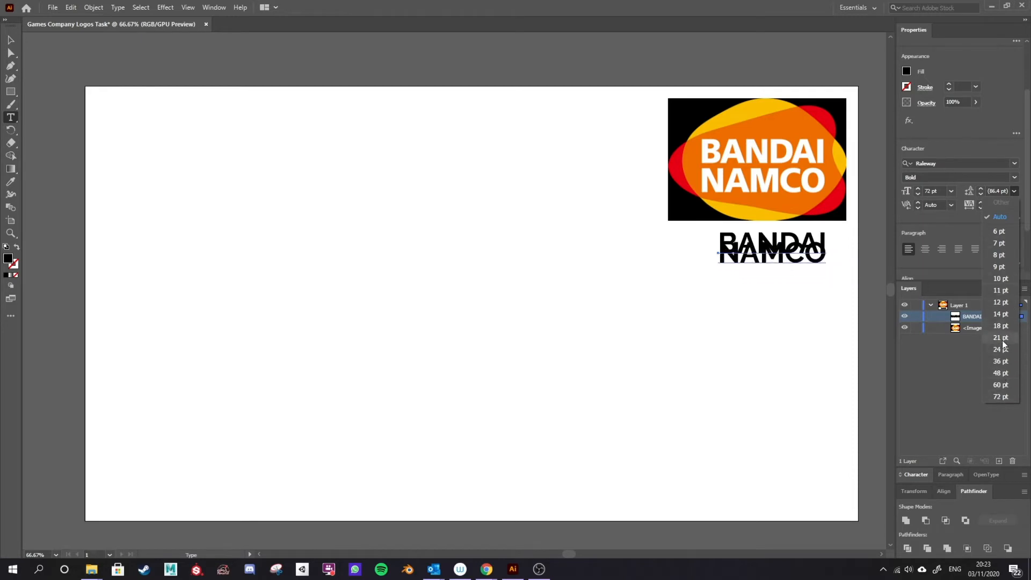
pyautogui.click(1000, 384)
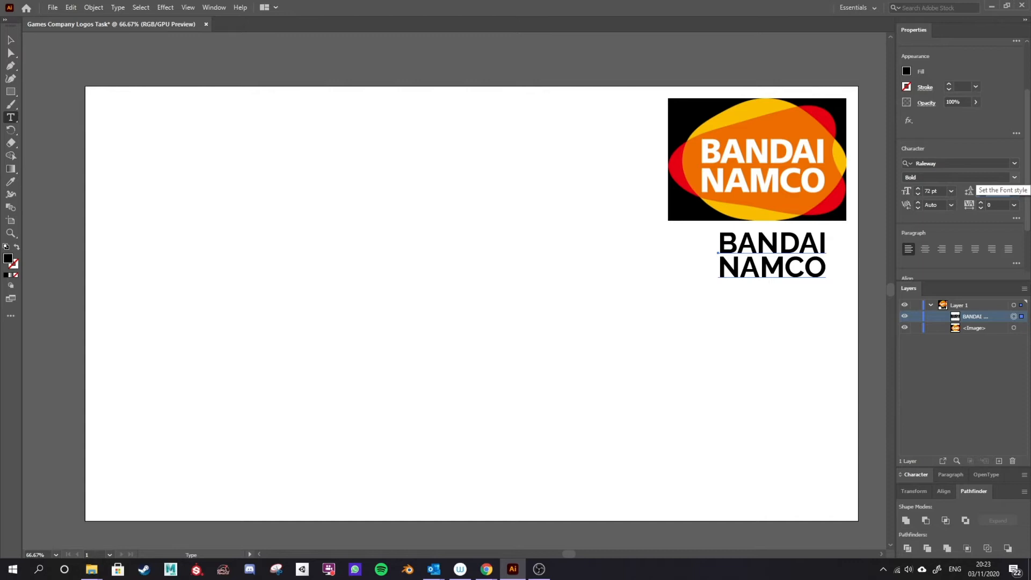
pyautogui.press('Return')
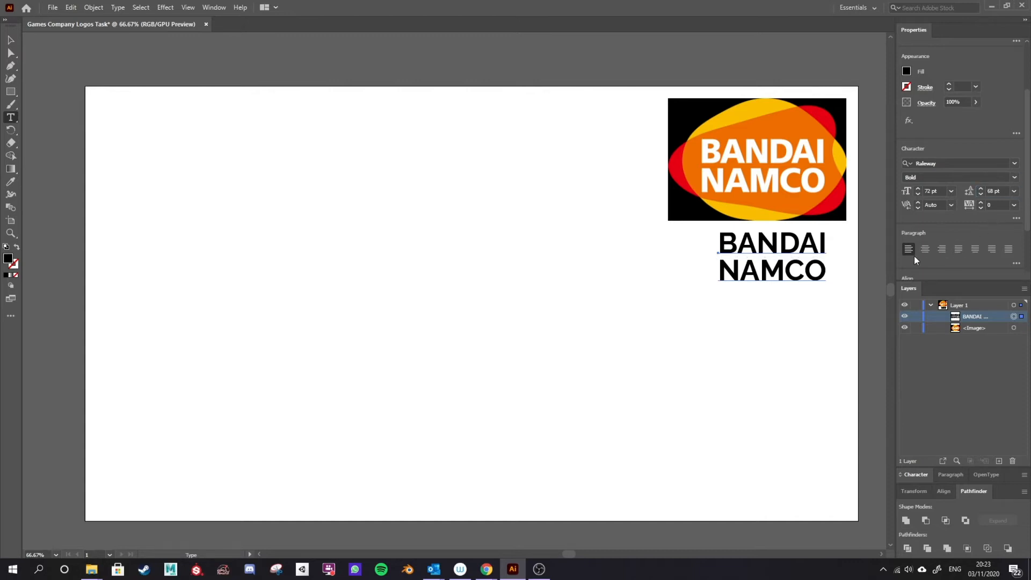
pyautogui.click(990, 191)
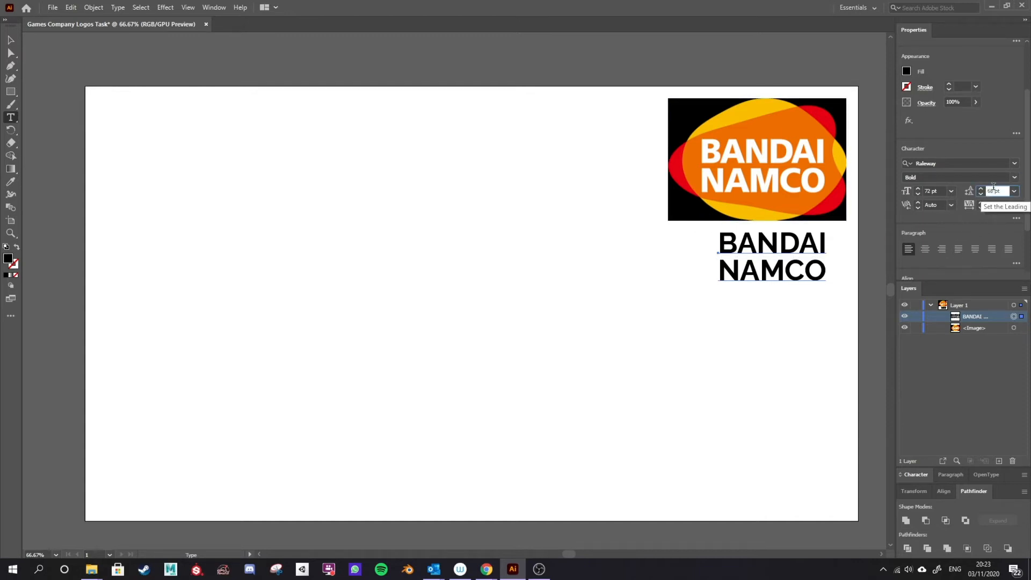
pyautogui.write('64')
pyautogui.press('Return')
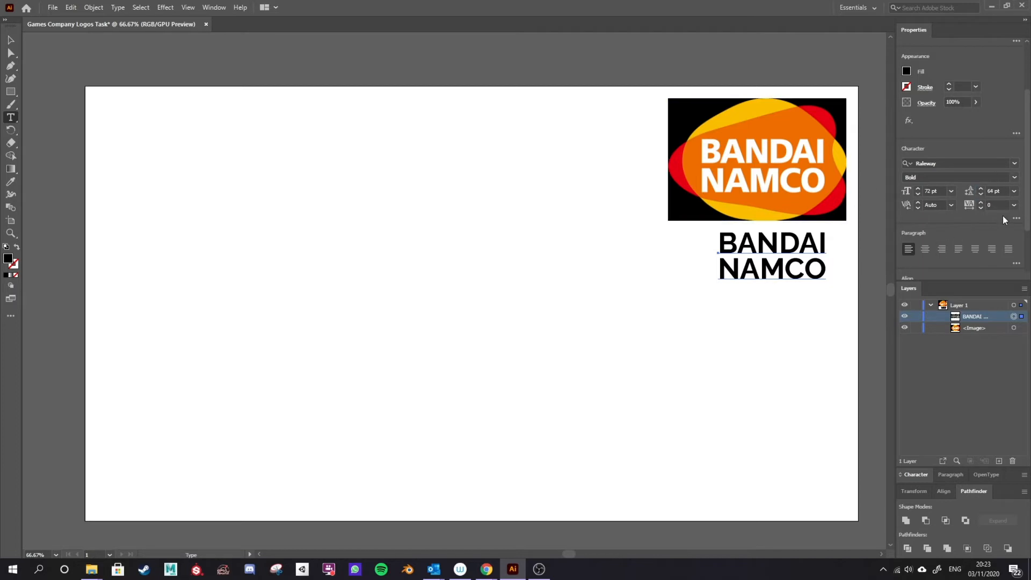
pyautogui.click(1001, 191)
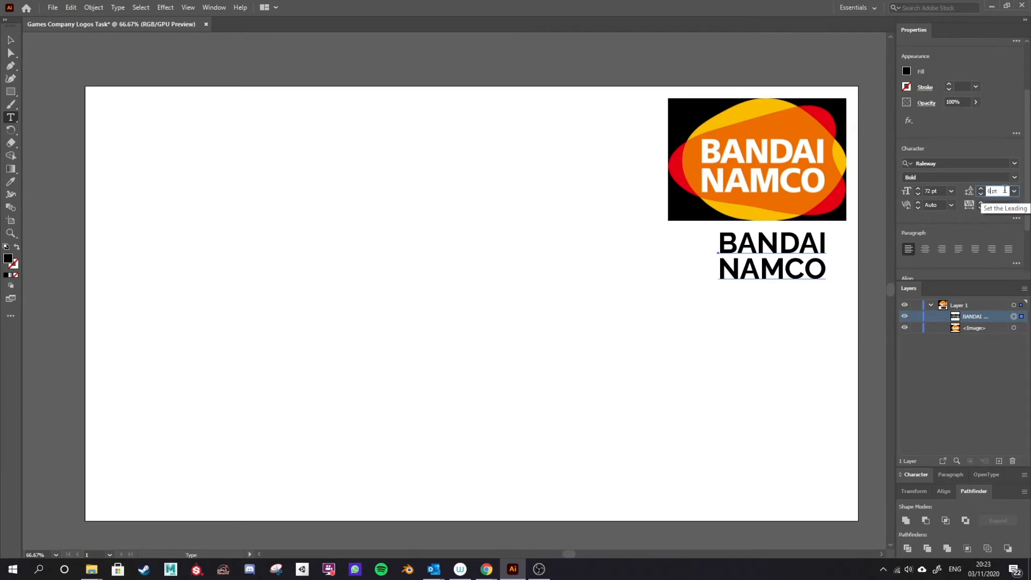
pyautogui.write('2')
pyautogui.press('Return')
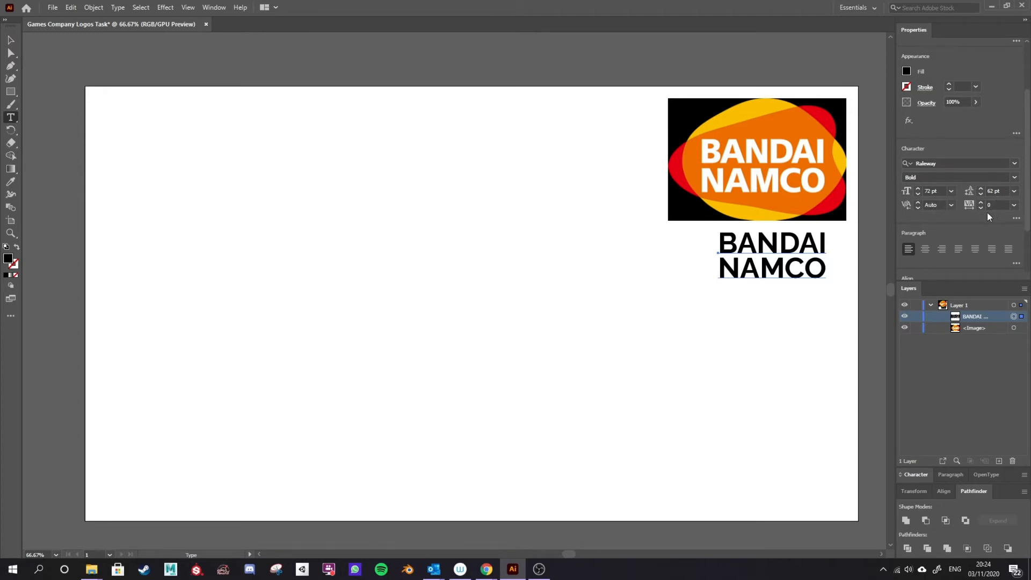
# Set the tracking of the BANDAI NAMCO text to -25
pyautogui.click(1014, 205)
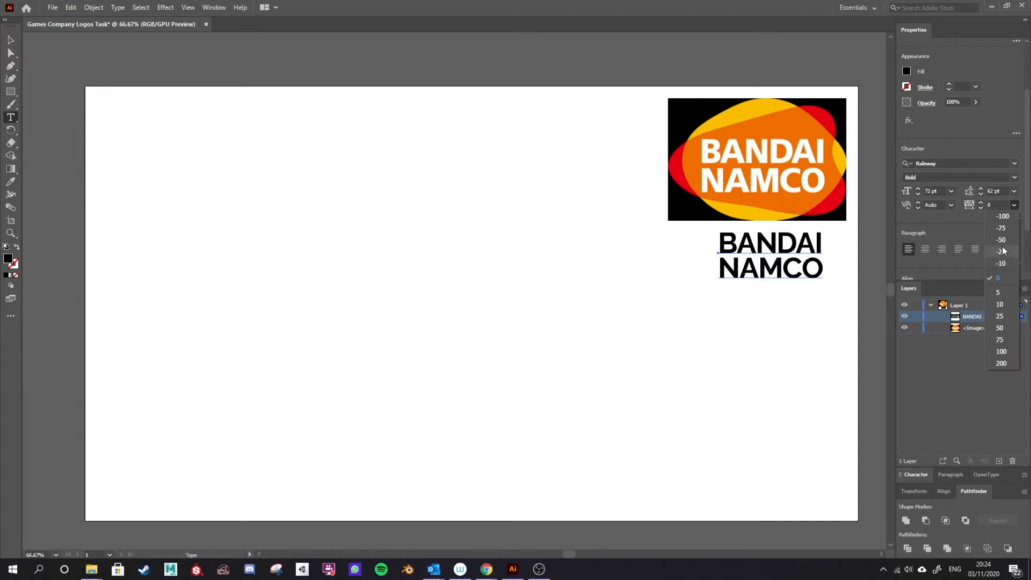
pyautogui.click(1001, 251)
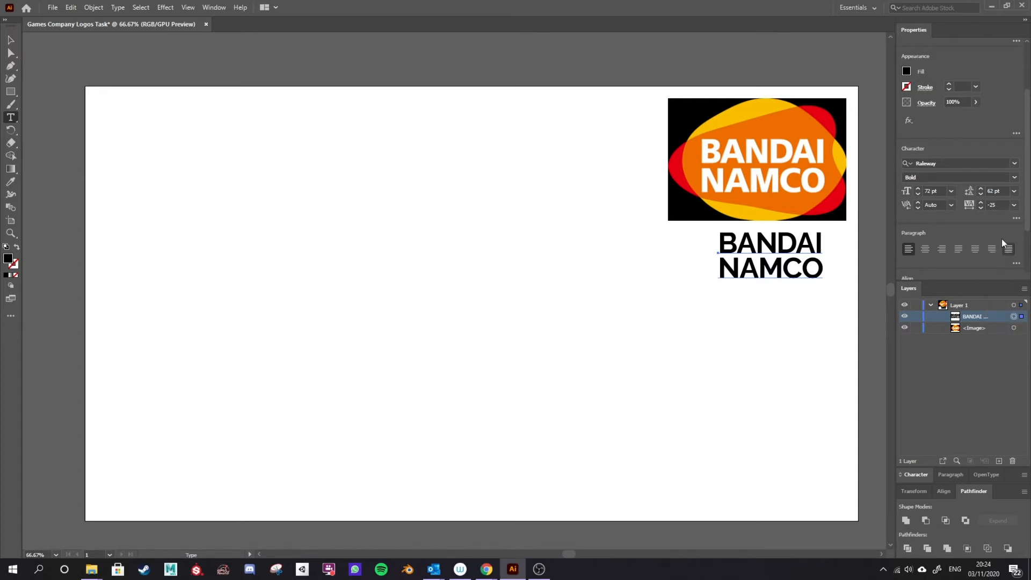
# Try a kerning of -100 between the D and the second A of BANDAI, and undo it
pyautogui.click(949, 207)
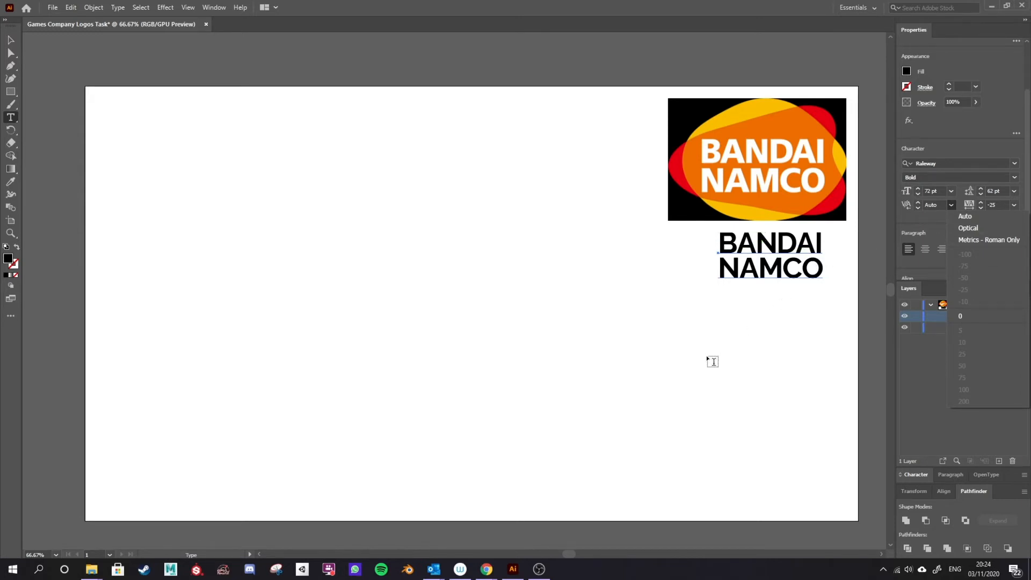
pyautogui.click(798, 245)
pyautogui.click(796, 240)
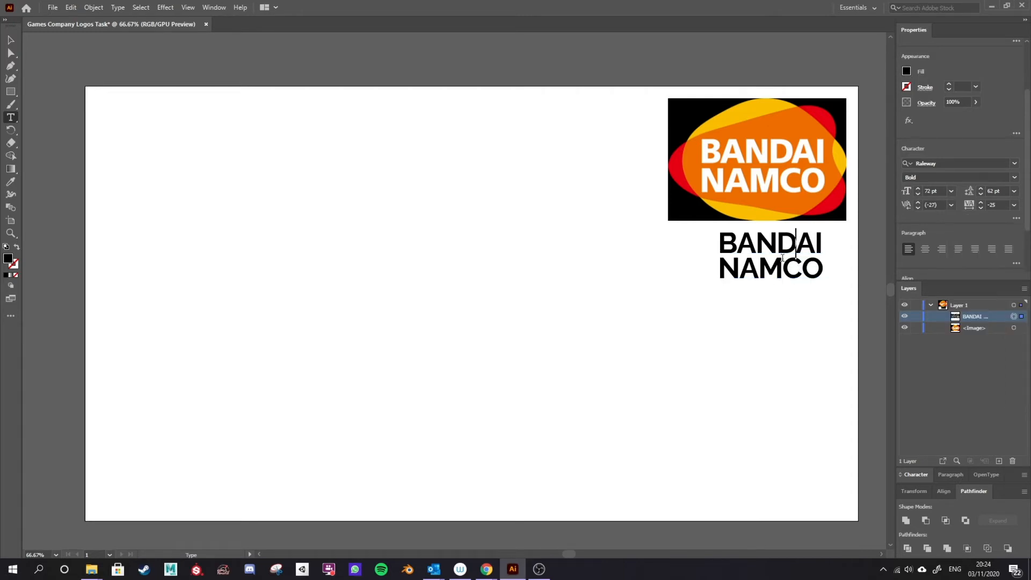
pyautogui.hotkey('ctrl', '+')
pyautogui.hotkey('ctrl', '+')
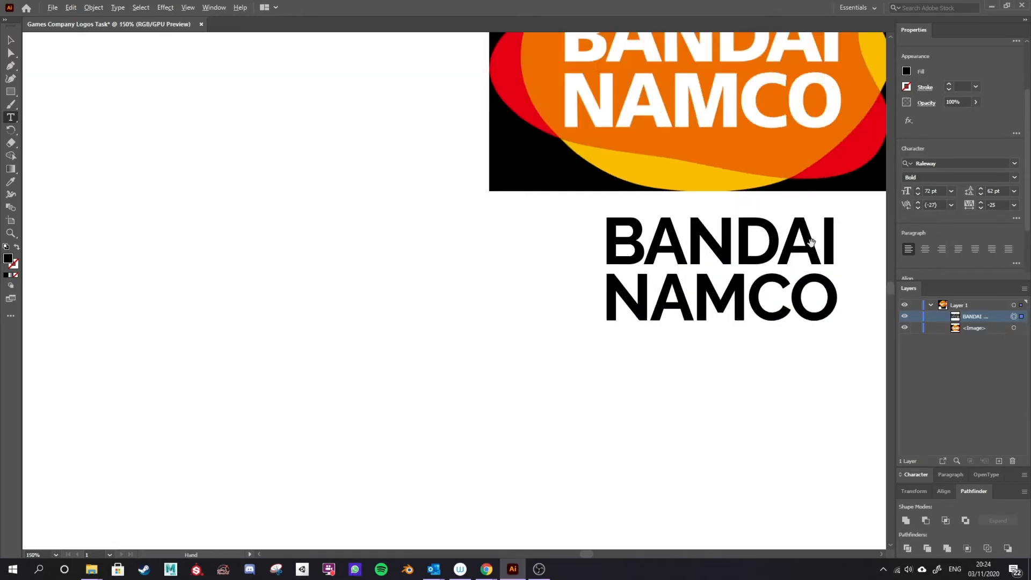
pyautogui.moveTo(584, 552); pyautogui.dragTo(592, 551)
pyautogui.scroll(5, 636, 334)
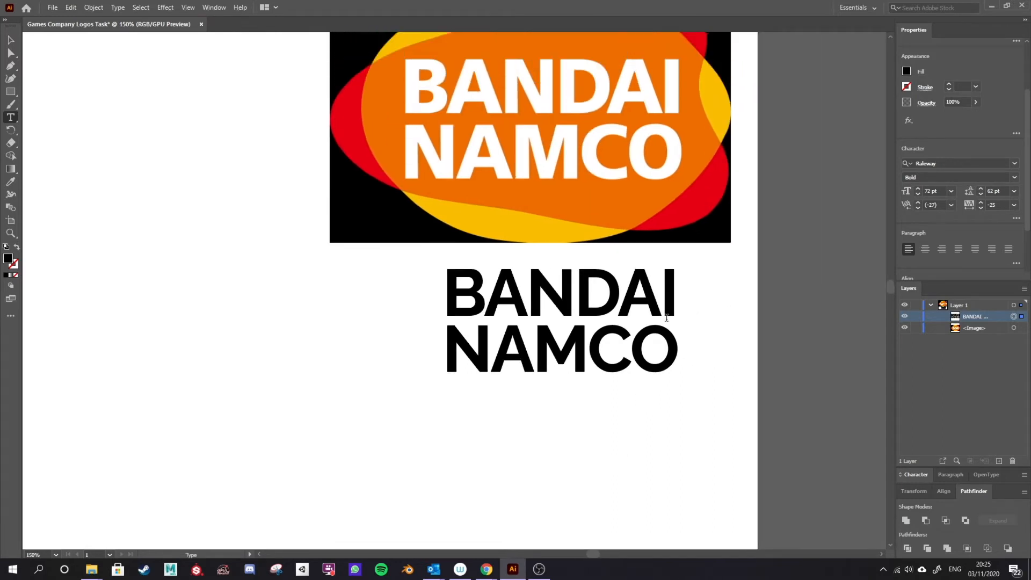
pyautogui.click(950, 204)
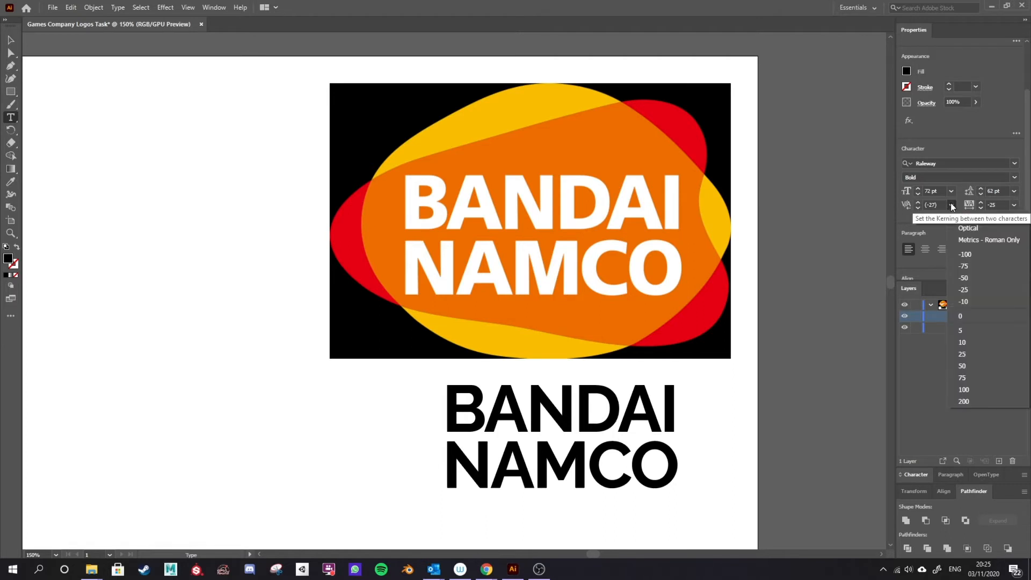
pyautogui.click(984, 256)
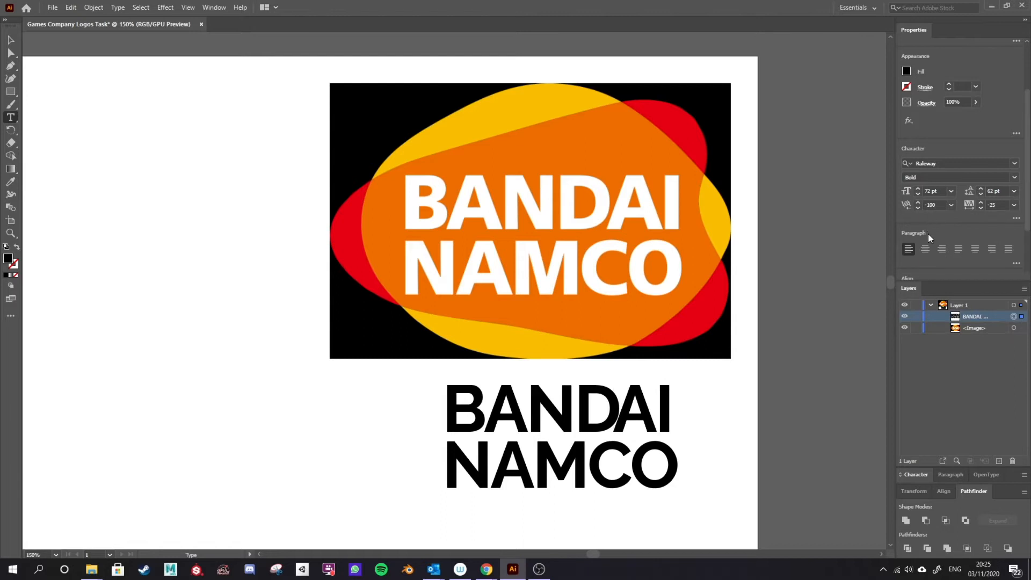
pyautogui.hotkey('ctrl', 'z')
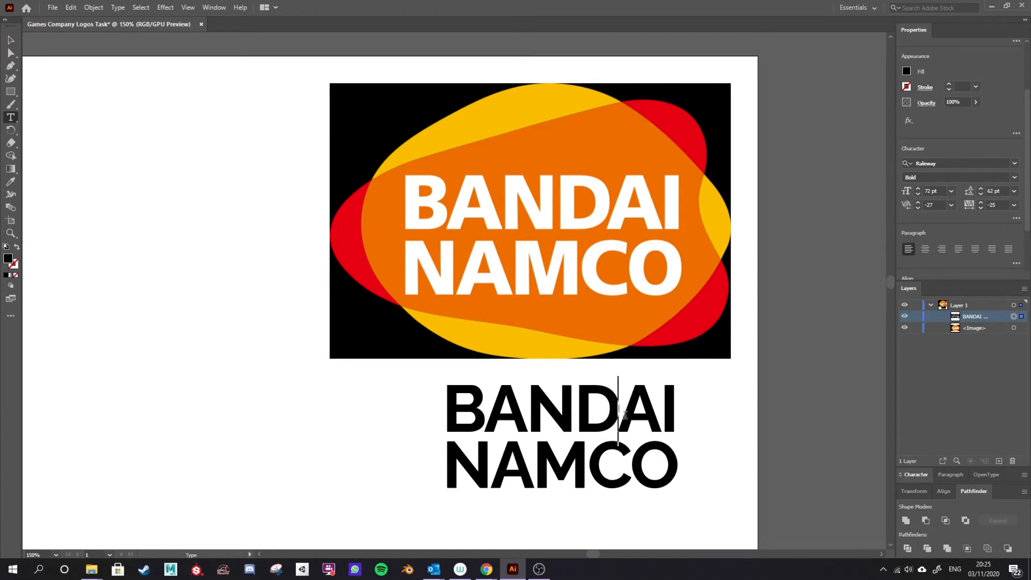
# Change the font style of both text lines to Raleway ExtraBold
pyautogui.moveTo(455, 407); pyautogui.dragTo(697, 461)
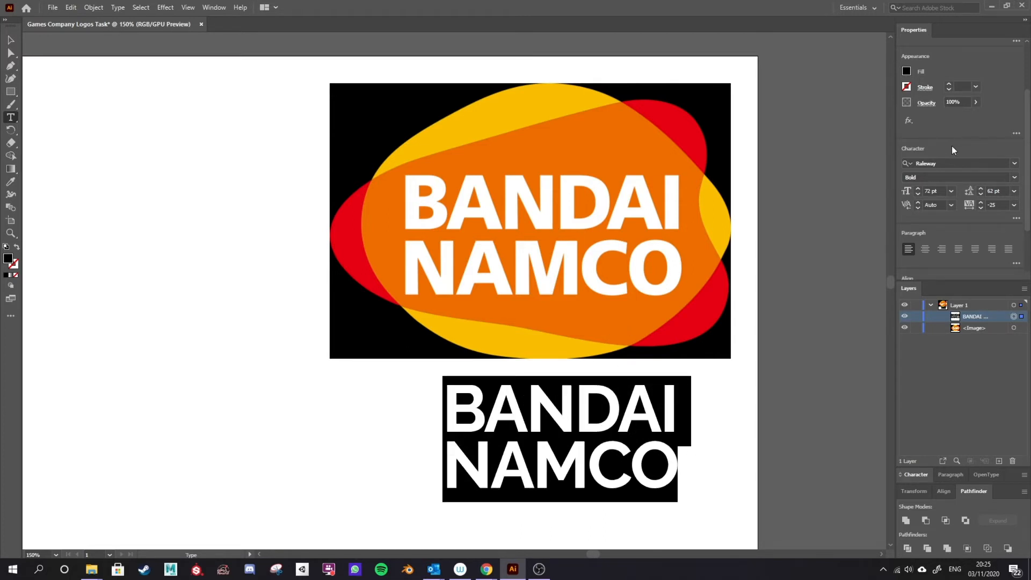
pyautogui.click(1014, 178)
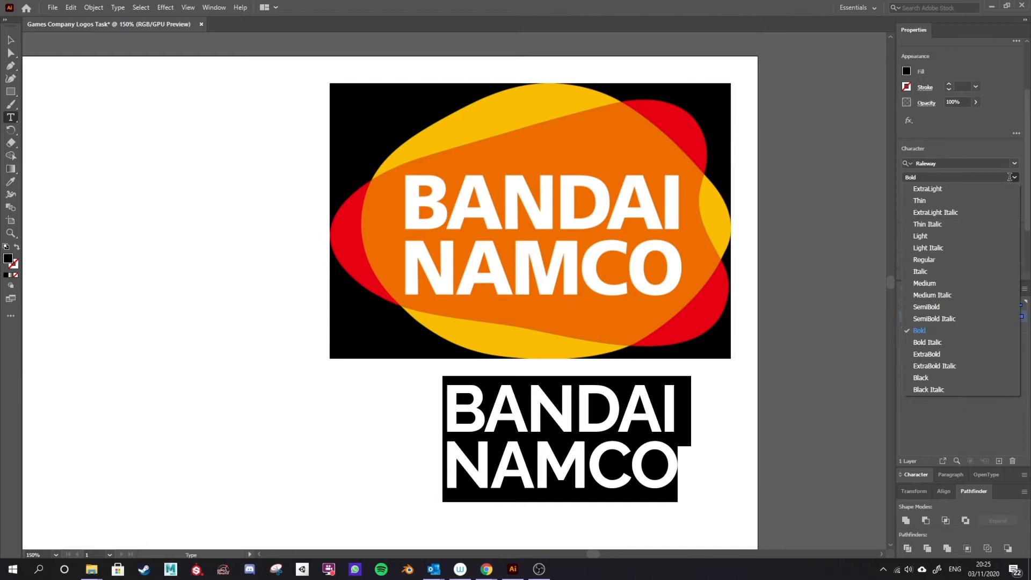
pyautogui.click(940, 353)
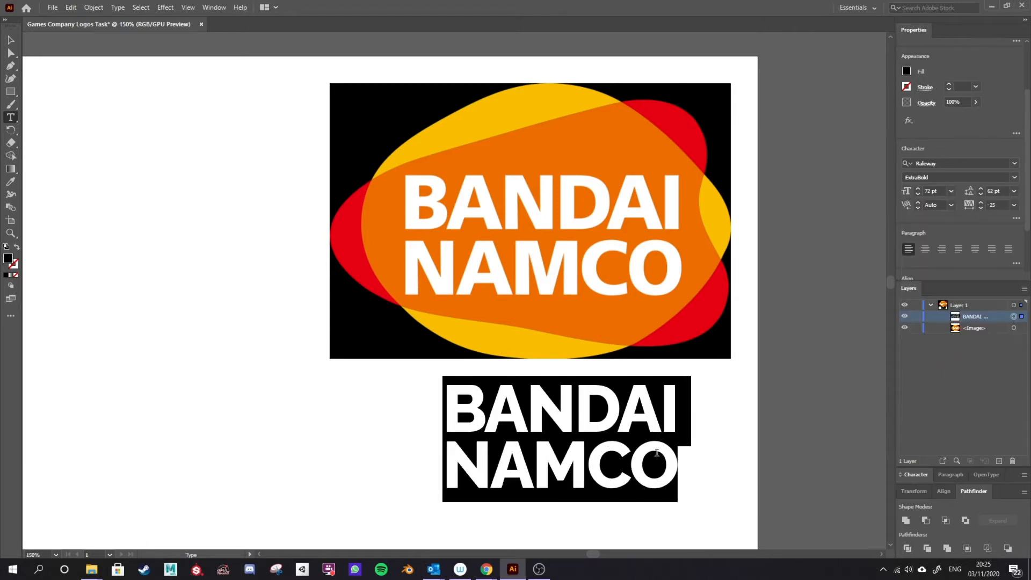
pyautogui.click(590, 423)
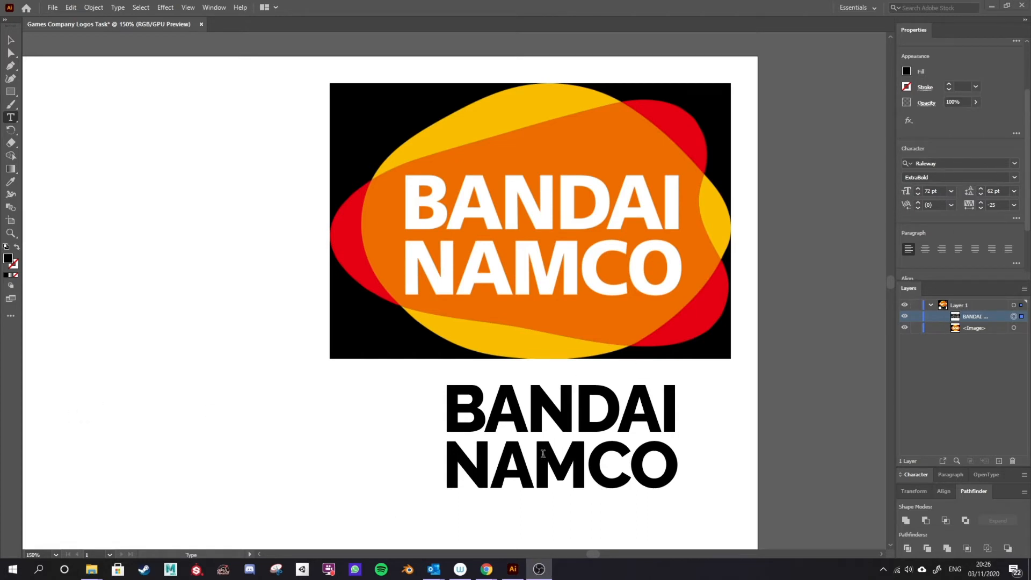
# Change the font of both BANDAI NAMCO text lines to Montserrat ExtraBold
pyautogui.moveTo(543, 454); pyautogui.dragTo(586, 456)
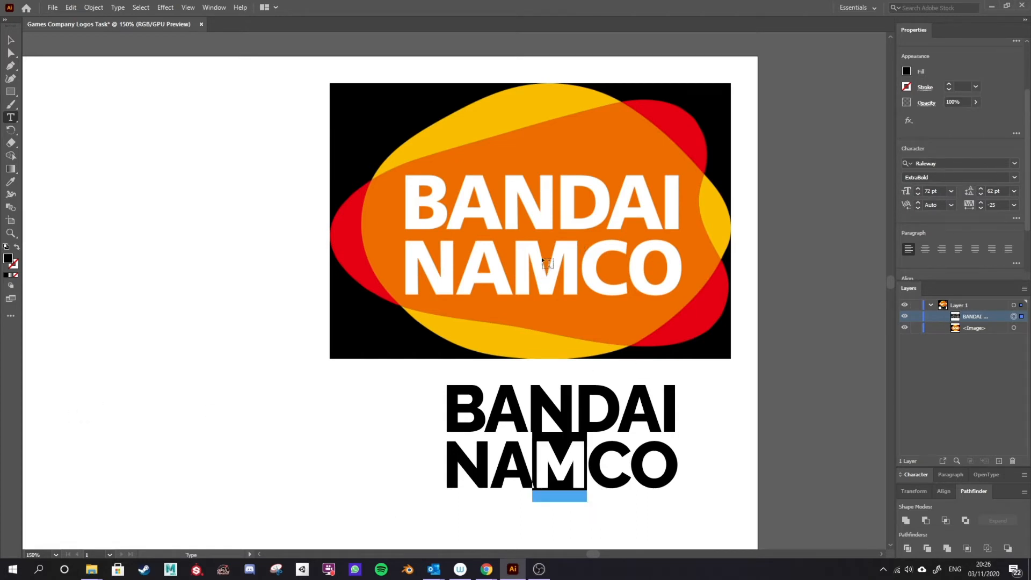
pyautogui.click(658, 481)
pyautogui.moveTo(449, 408); pyautogui.dragTo(739, 467)
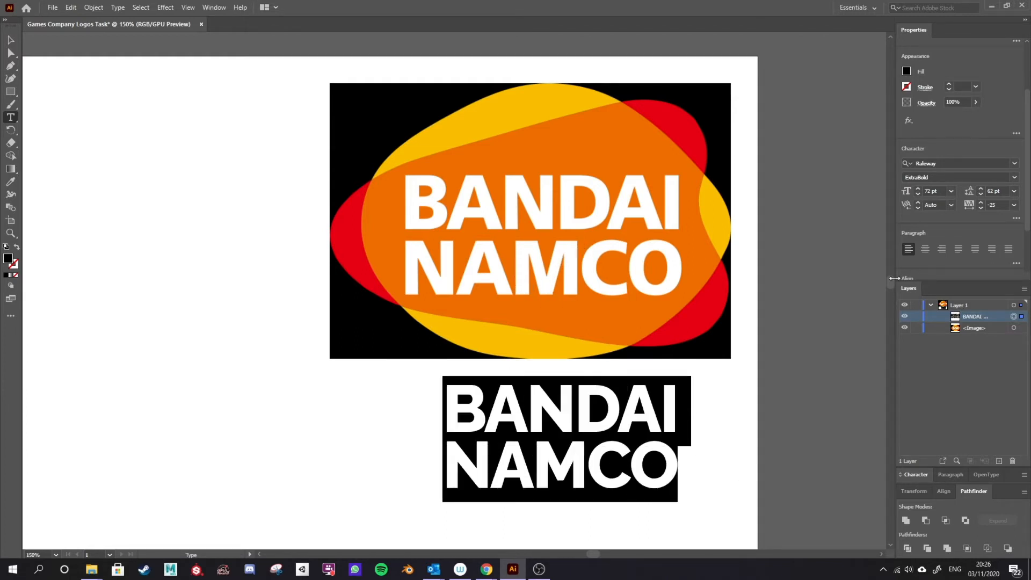
pyautogui.click(937, 163)
pyautogui.write('mont')
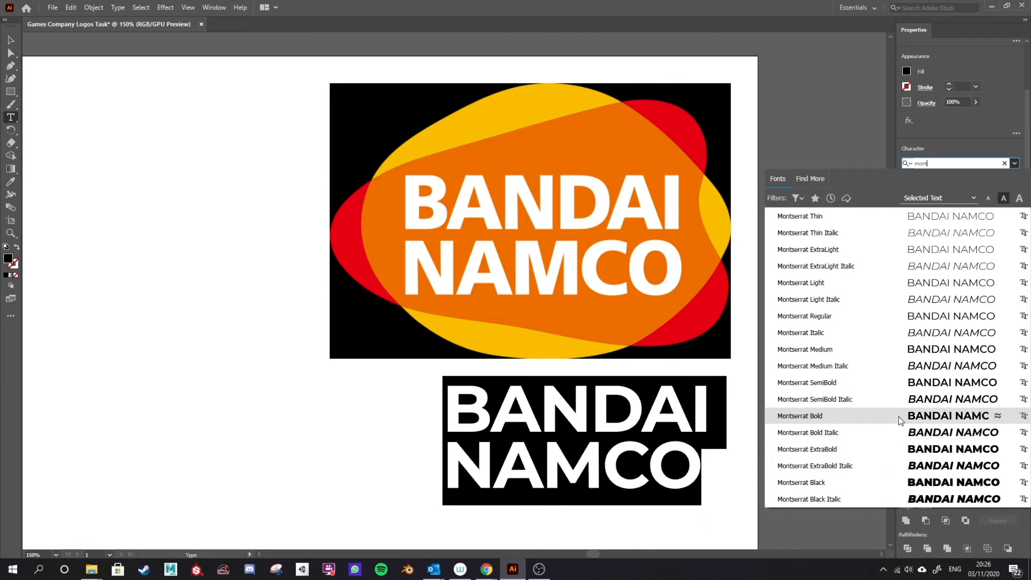
pyautogui.click(891, 449)
pyautogui.click(593, 438)
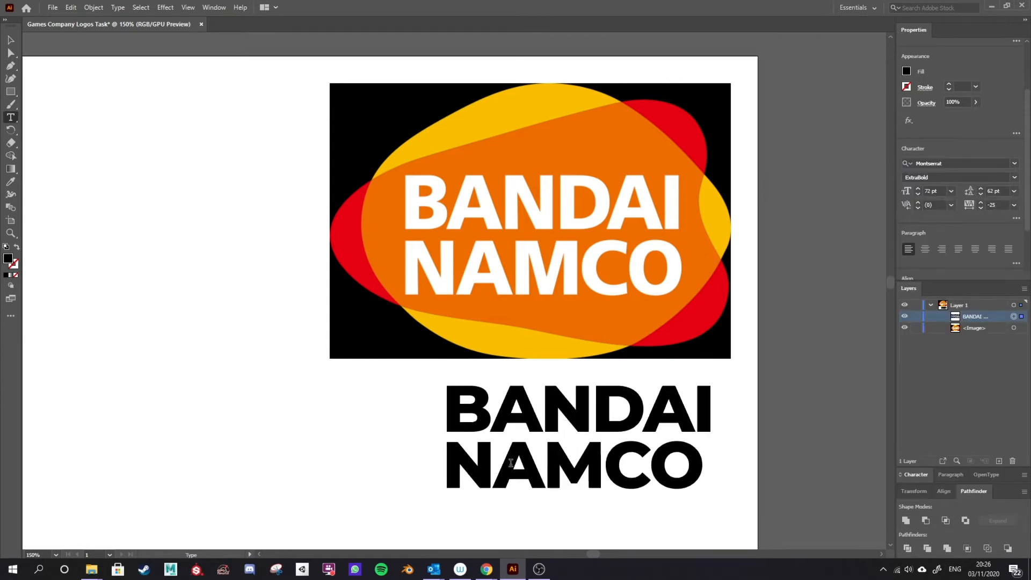
# Set the font style of both text lines to Montserrat Bold and place the text cursor within NAMCO
pyautogui.moveTo(446, 419); pyautogui.dragTo(476, 419)
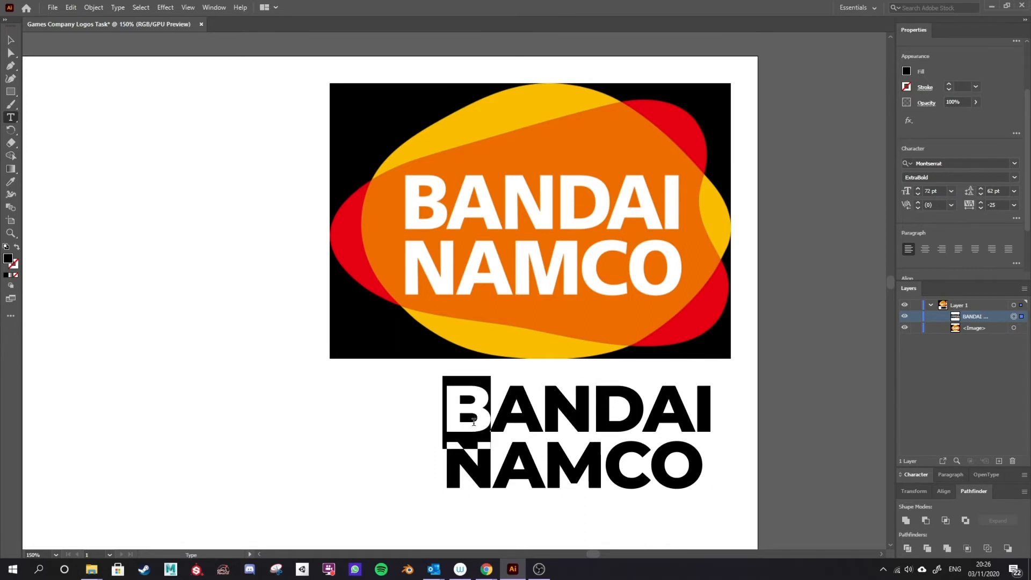
pyautogui.hotkey('ctrl', 'a')
pyautogui.click(964, 176)
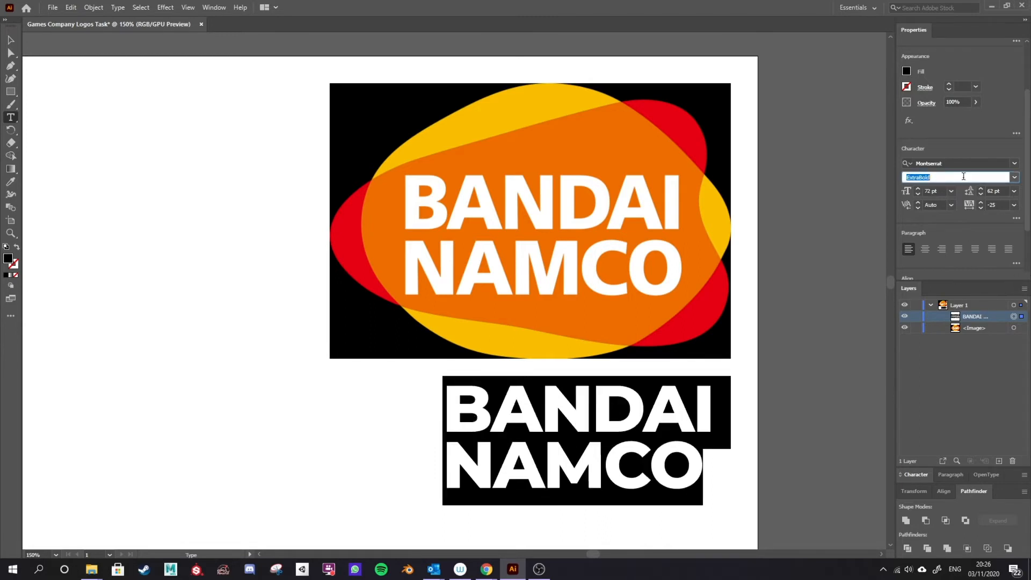
pyautogui.click(1015, 179)
pyautogui.click(949, 331)
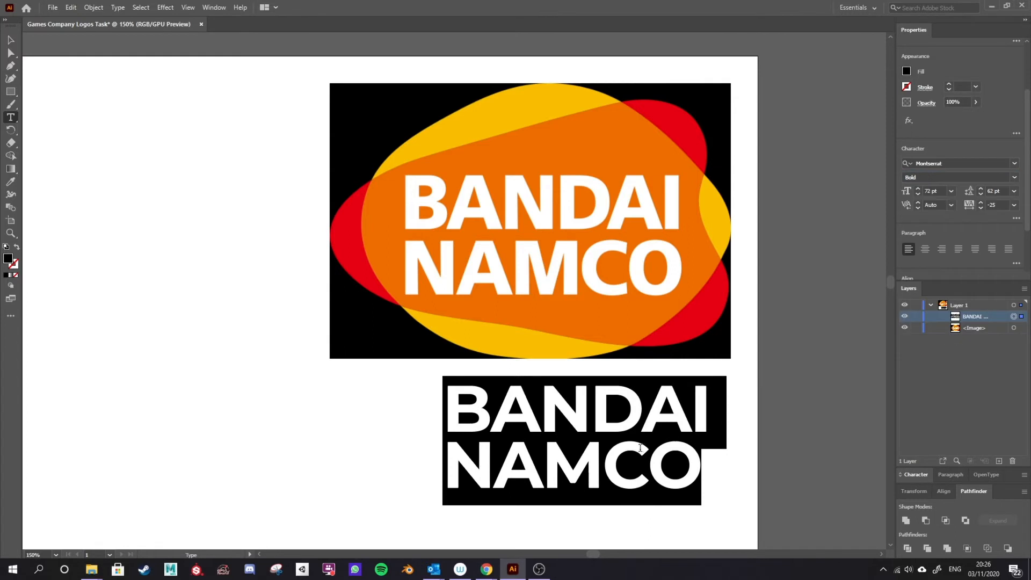
pyautogui.click(590, 500)
pyautogui.press('Left')
pyautogui.press('Left')
pyautogui.press('Left')
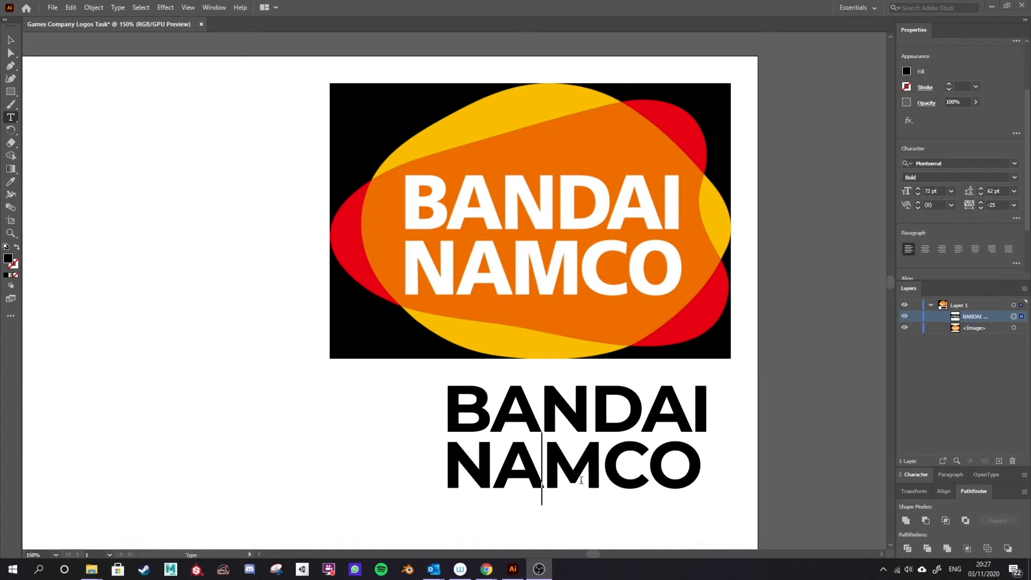
# Switch to Chrome and show the namco logo image results beside the Khula specimen page to compare the lettering
pyautogui.moveTo(486, 569)
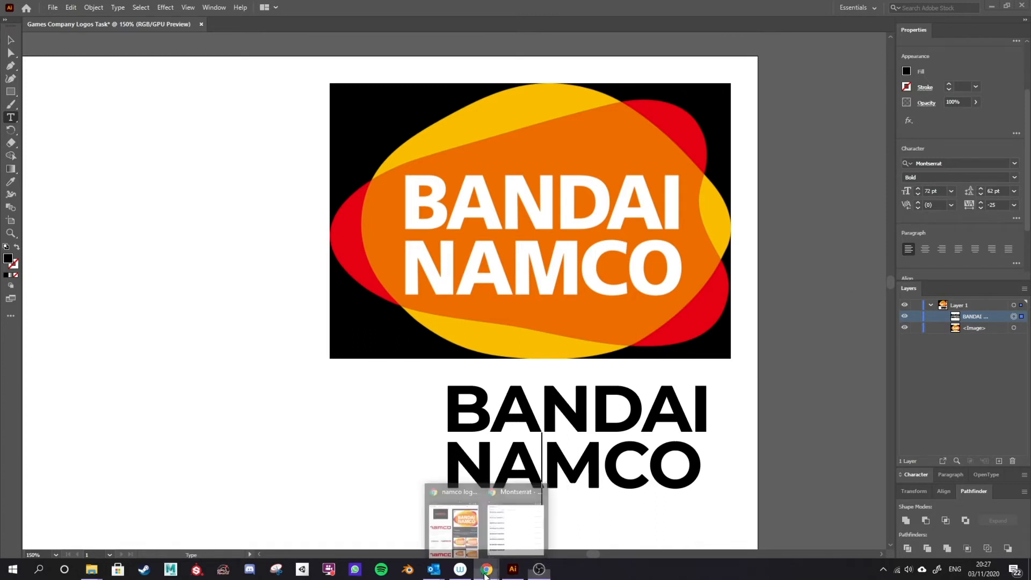
pyautogui.click(513, 518)
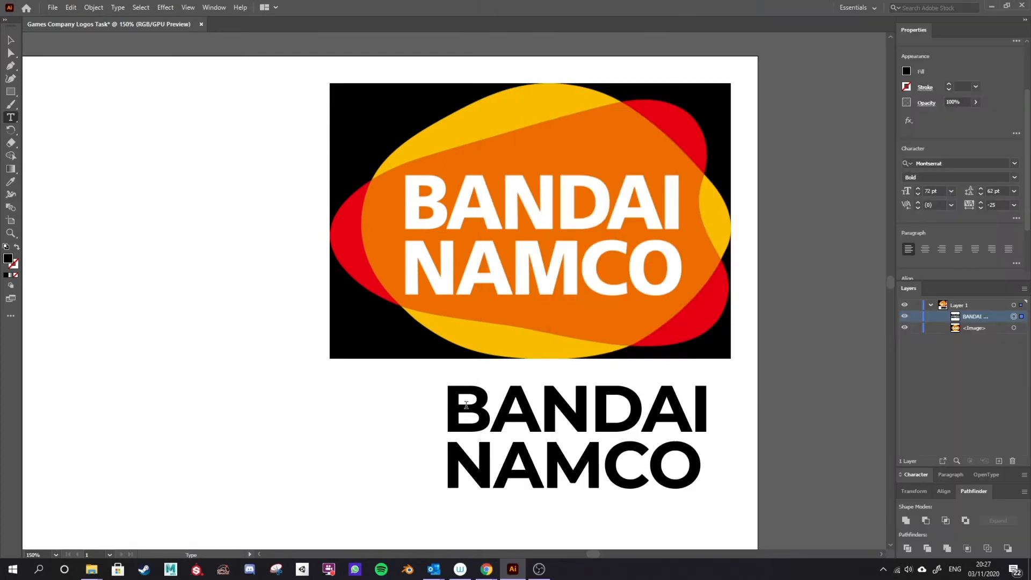
pyautogui.click(466, 404)
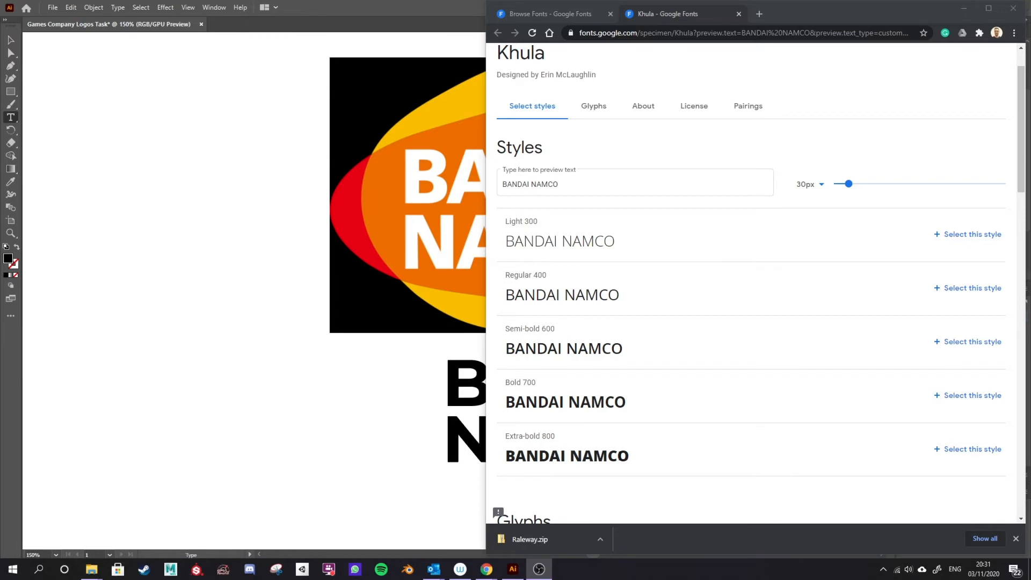
pyautogui.moveTo(486, 569)
pyautogui.click(460, 537)
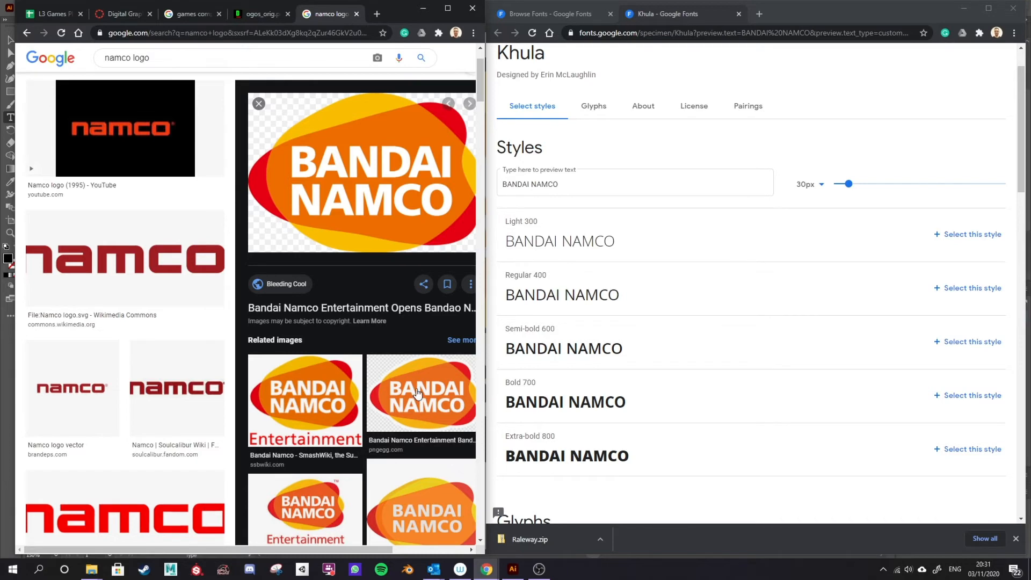
# Select all five Khula styles, from Light 300 to Extra-bold 800, and download the font family from Google Fonts
pyautogui.click(964, 234)
pyautogui.click(797, 288)
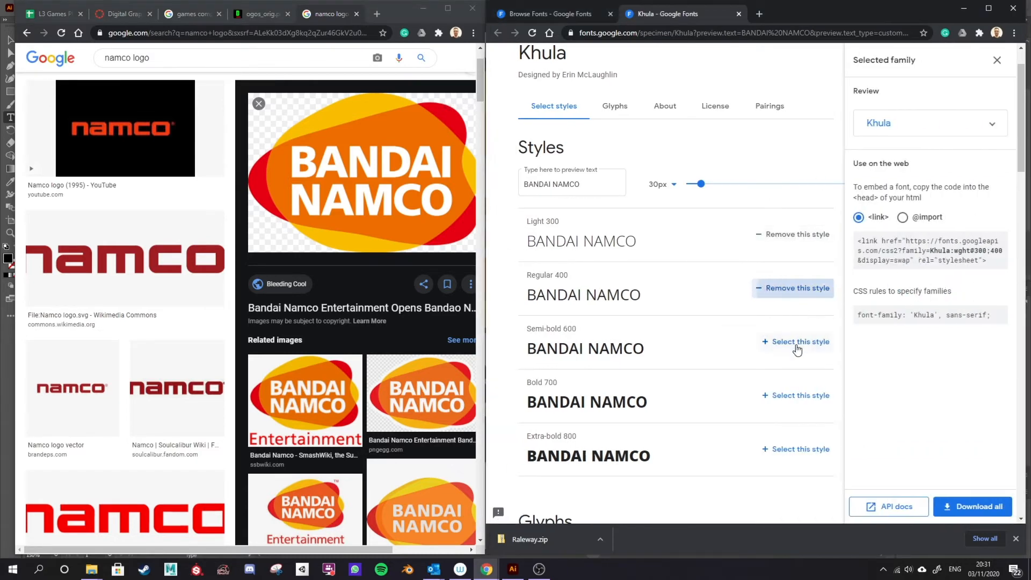
pyautogui.click(797, 342)
pyautogui.click(798, 395)
pyautogui.click(797, 449)
pyautogui.scroll(-1, 795, 365)
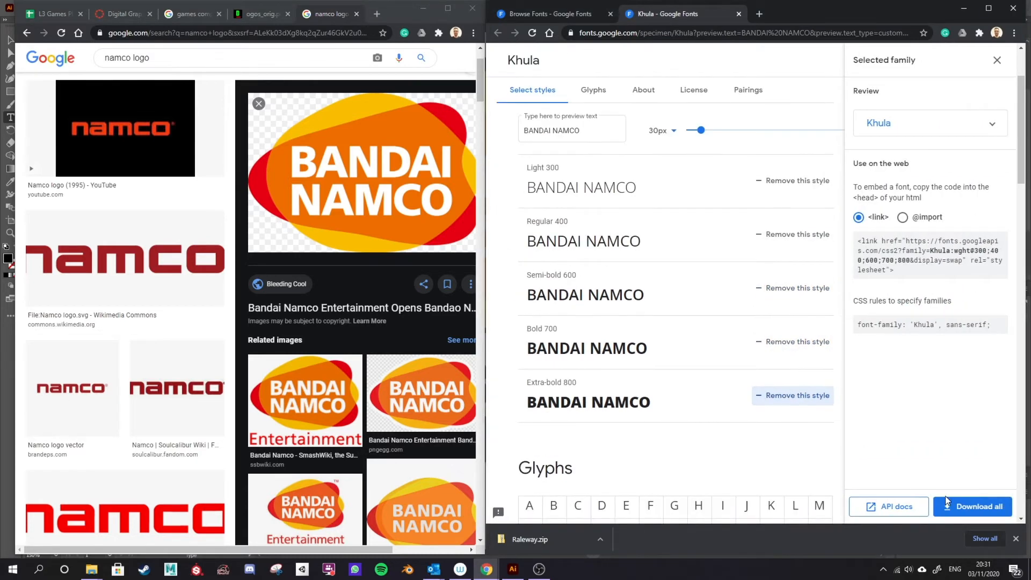
pyautogui.click(956, 507)
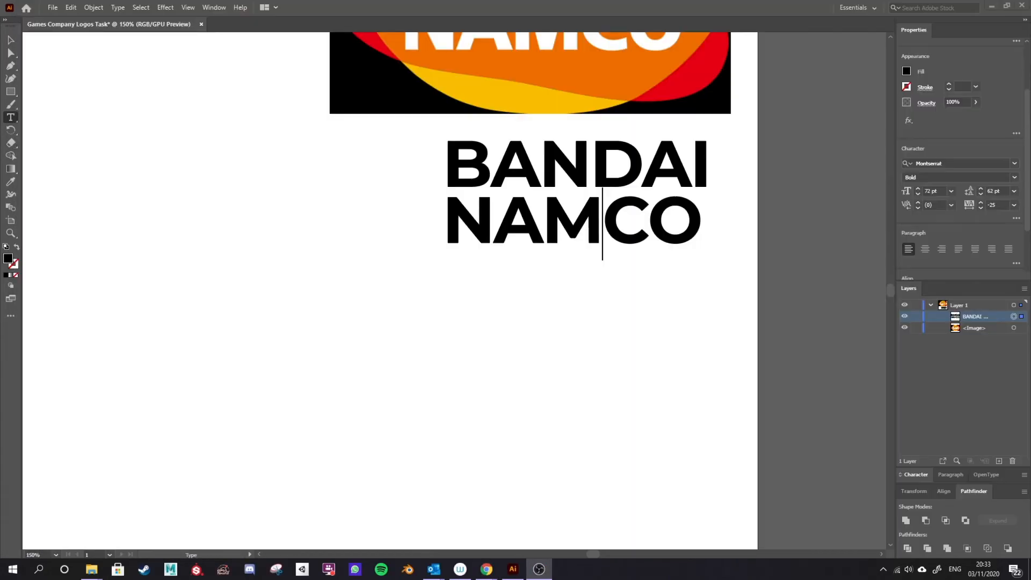
# Switch to Illustrator and duplicate the Montserrat BANDAI NAMCO text directly beneath the original
pyautogui.click(1013, 317)
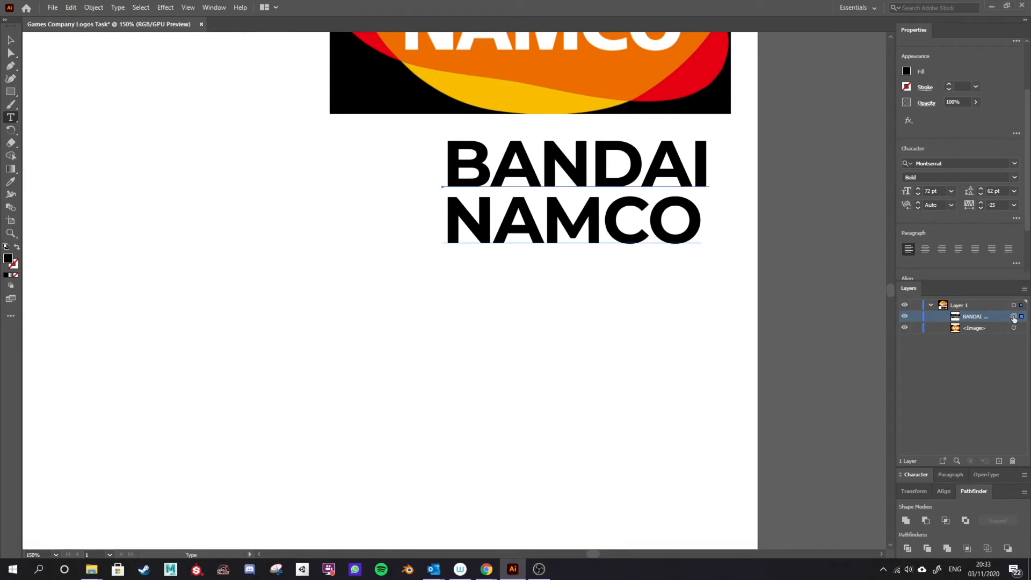
pyautogui.click(11, 40)
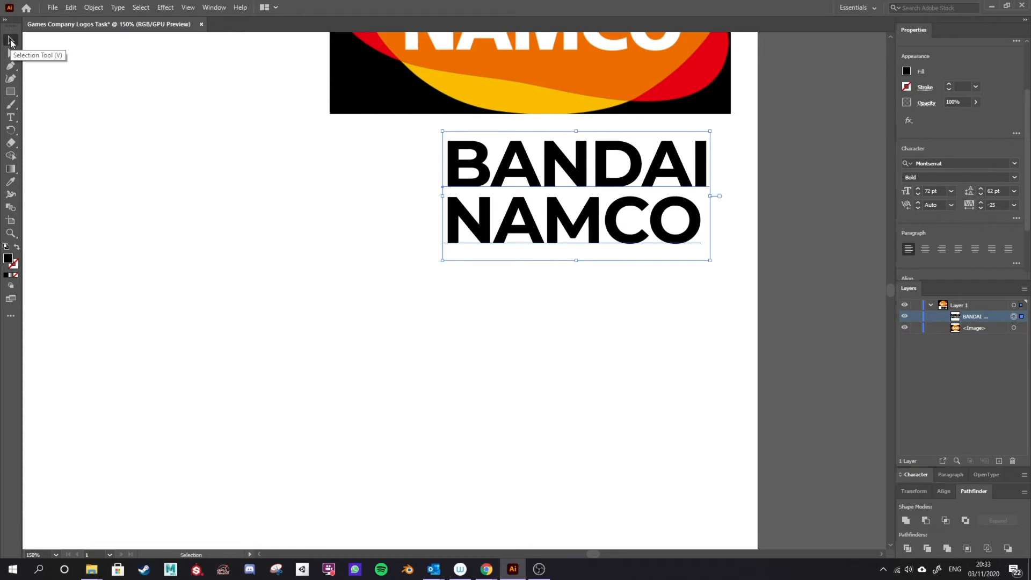
pyautogui.moveTo(596, 220); pyautogui.dragTo(613, 348)
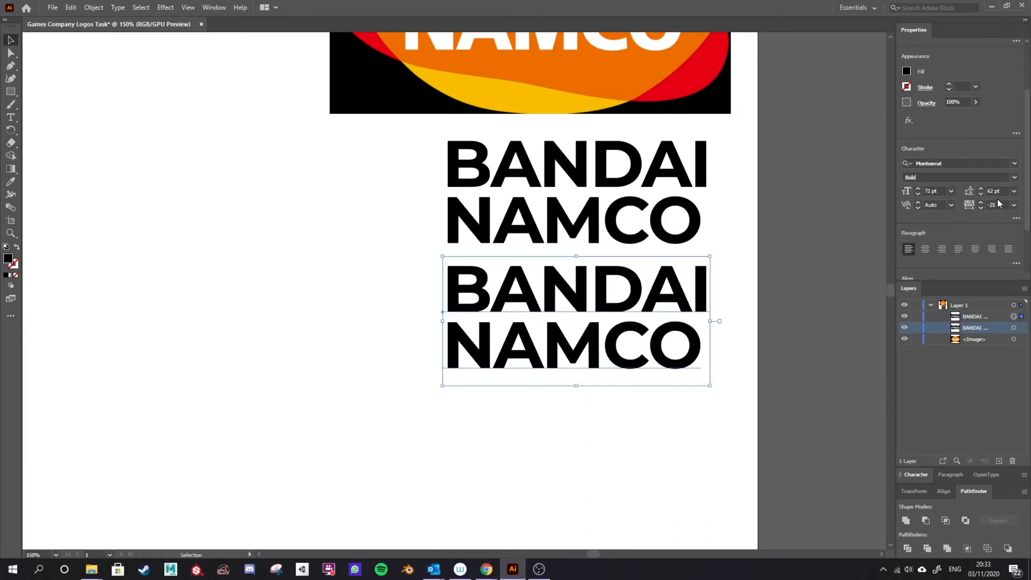
pyautogui.click(974, 162)
pyautogui.write('kh')
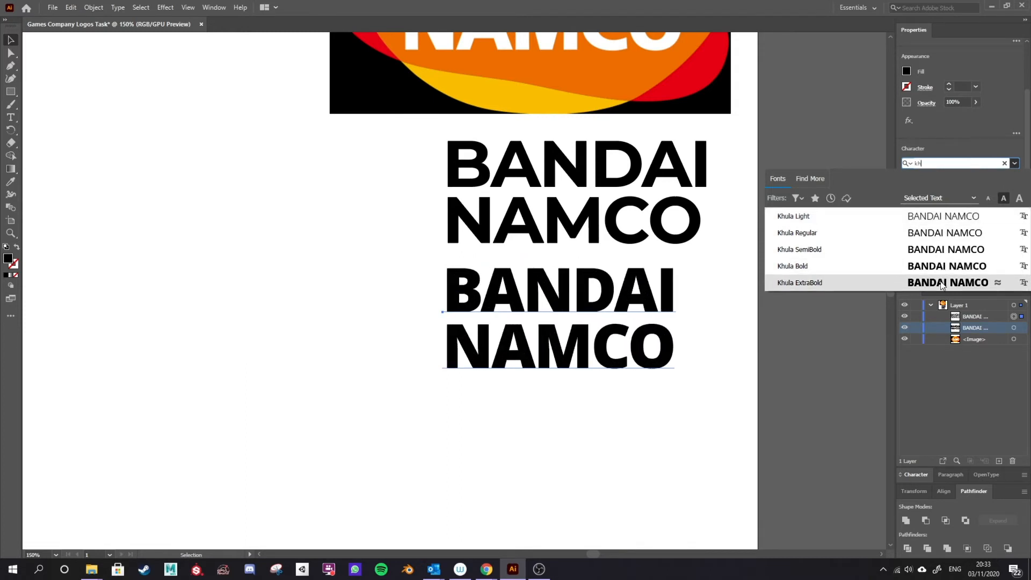
pyautogui.press('Escape')
# Change the font of the duplicated text to Khula Bold
pyautogui.scroll(3, 607, 443)
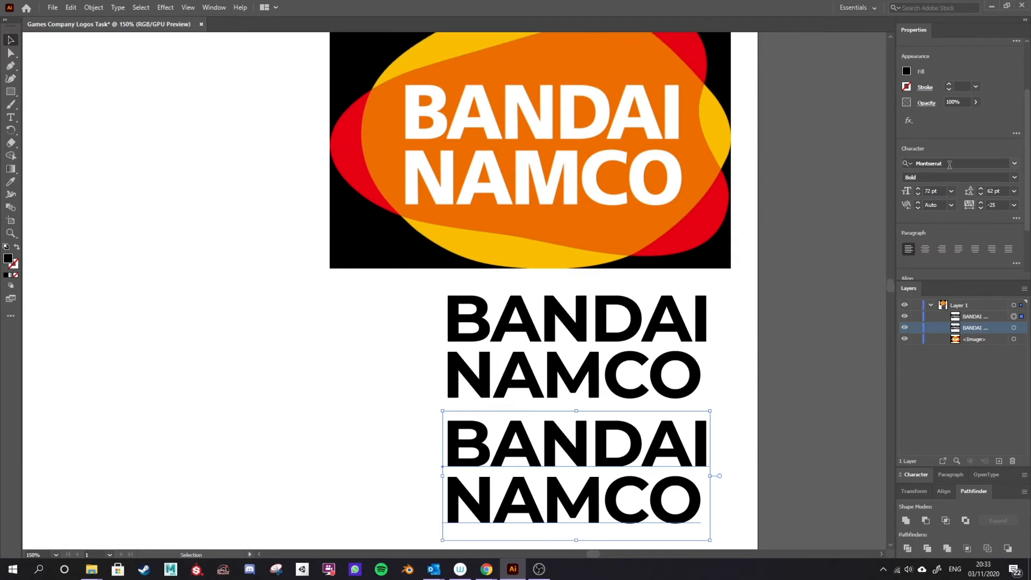
pyautogui.click(949, 164)
pyautogui.write('khul')
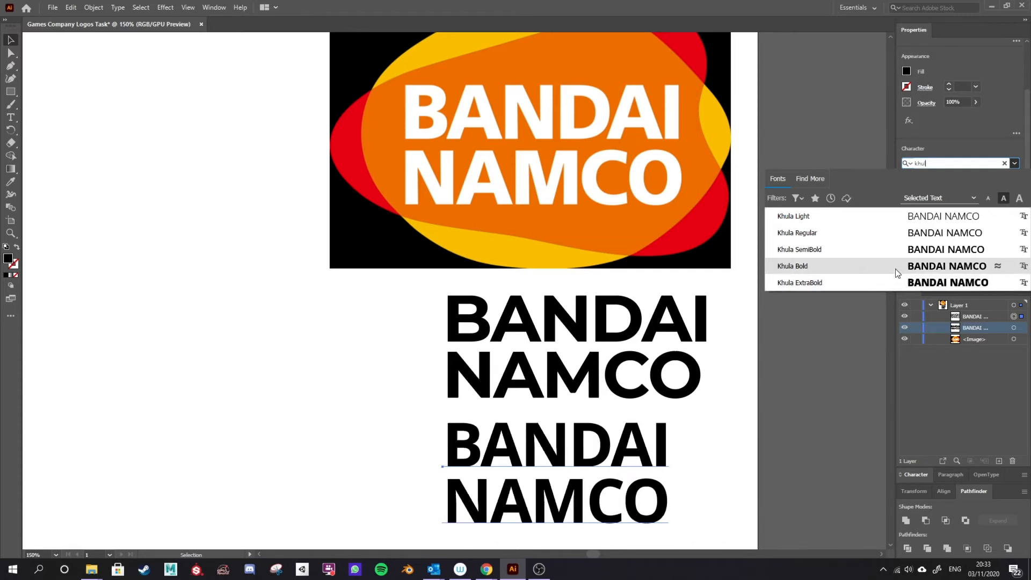
pyautogui.click(896, 266)
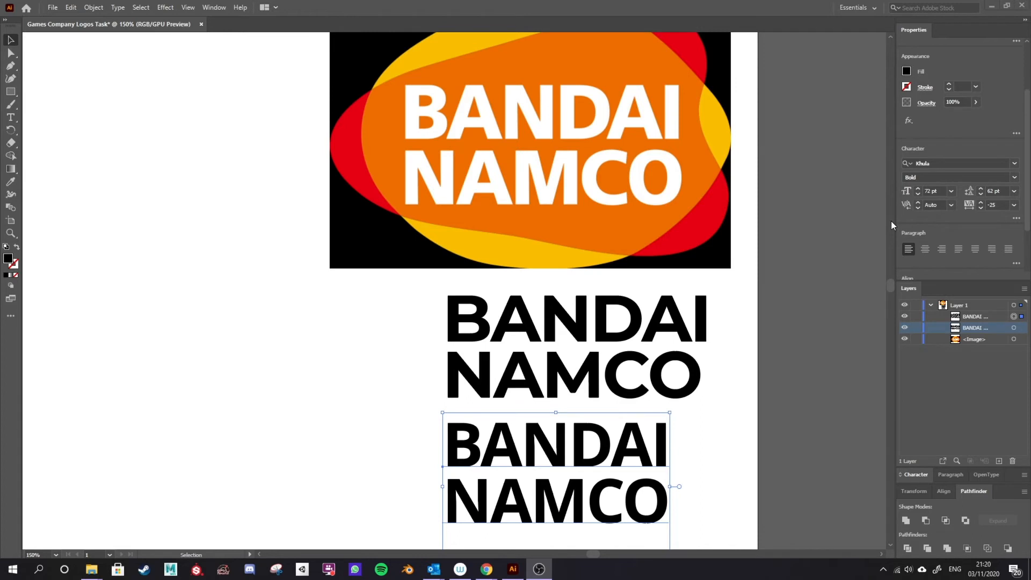
# Preview vertical scale values on the Khula text, then try a horizontal scale of 110%
pyautogui.scroll(-1, 891, 221)
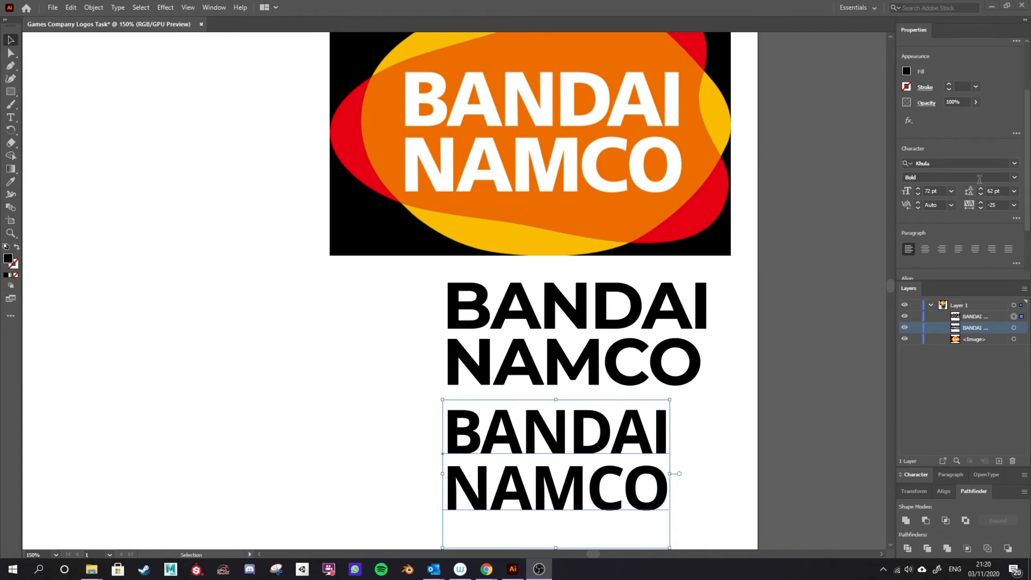
pyautogui.click(1017, 219)
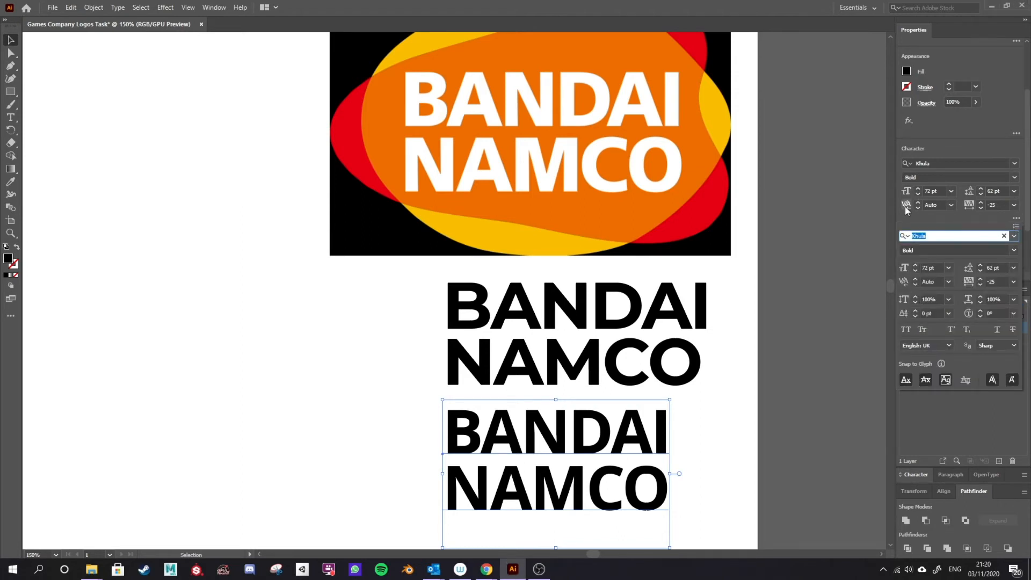
pyautogui.click(947, 299)
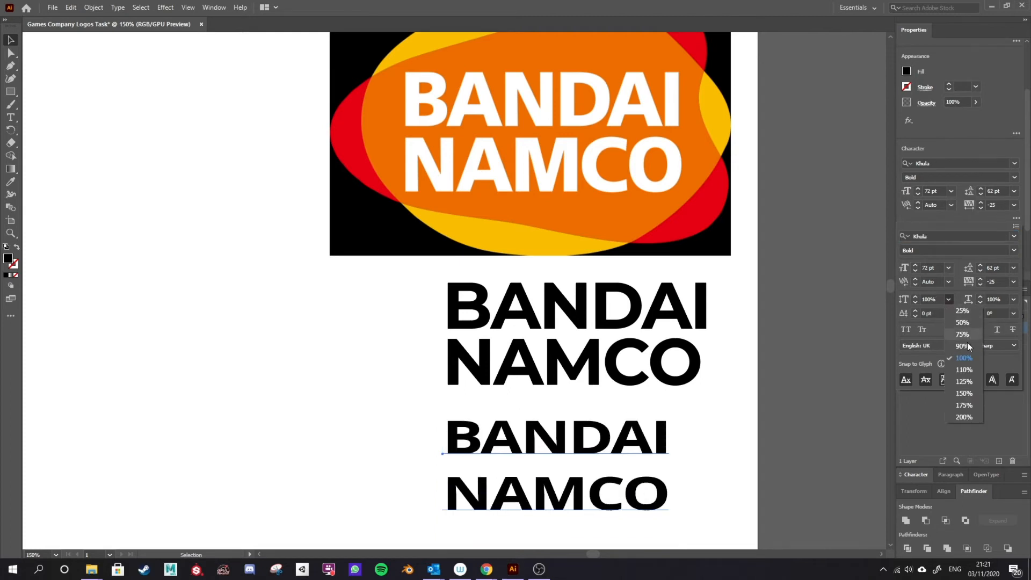
pyautogui.click(958, 286)
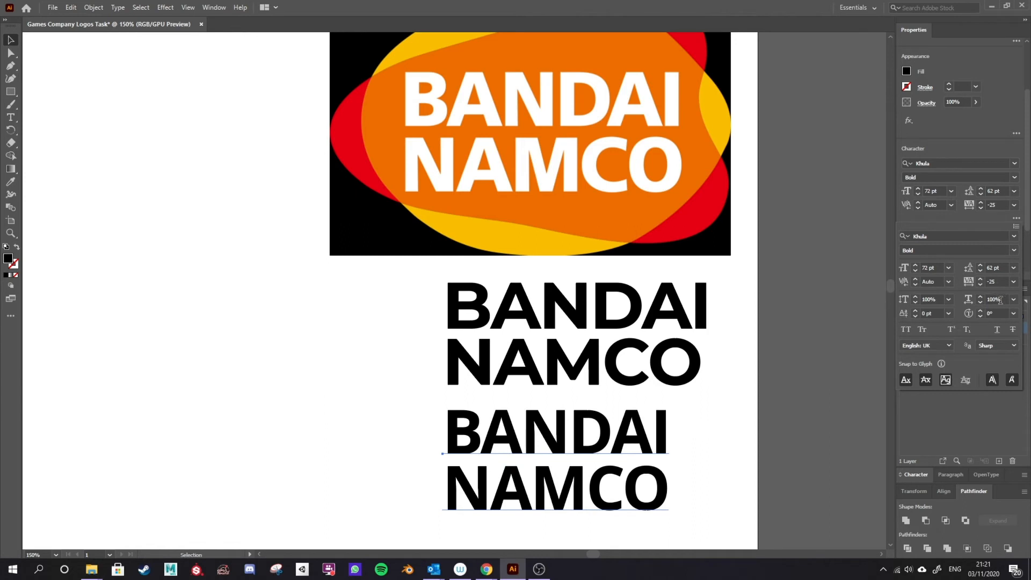
pyautogui.click(1013, 299)
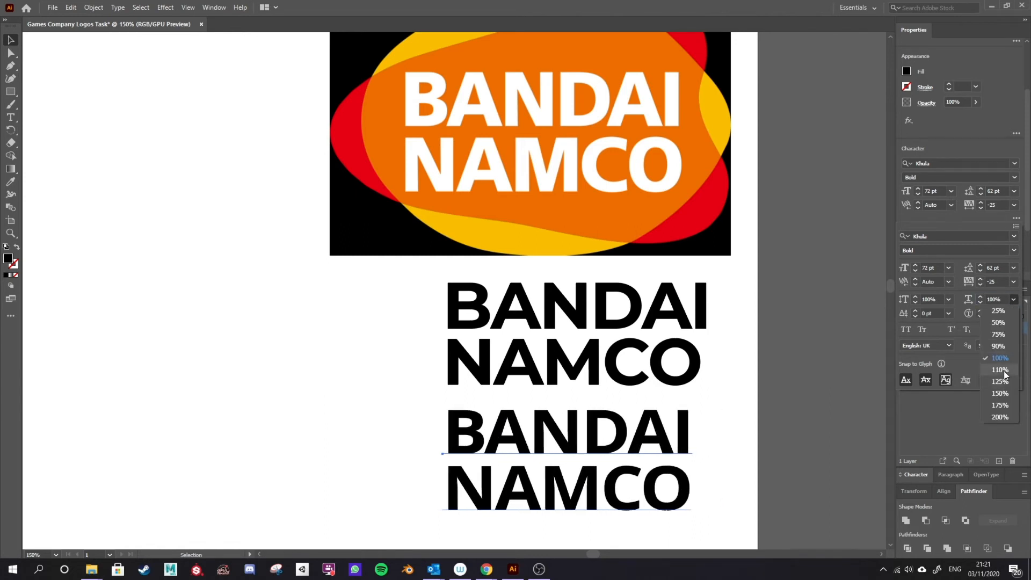
pyautogui.click(1003, 370)
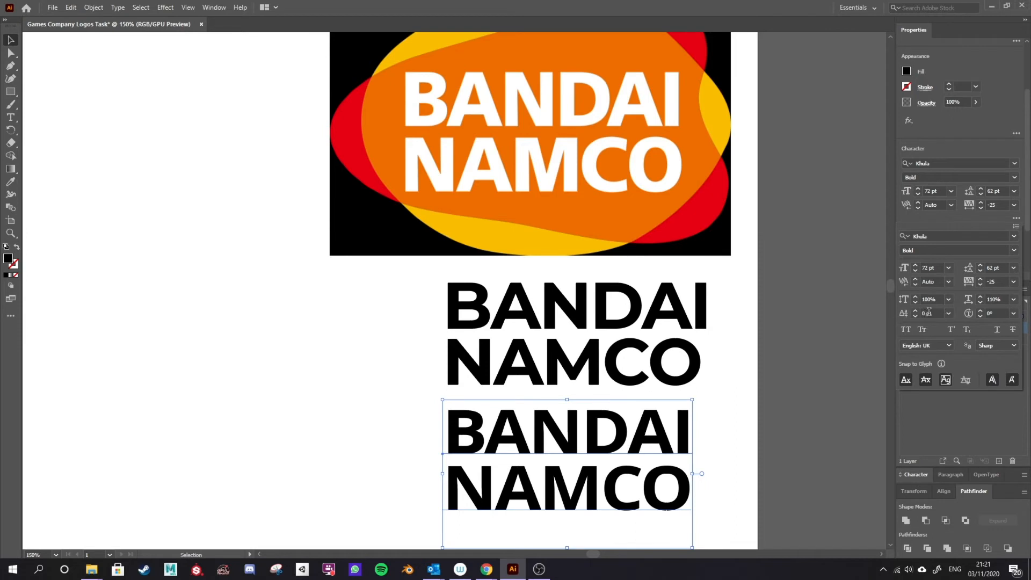
# Preview baseline shift and character rotation values on the Khula text
pyautogui.click(948, 313)
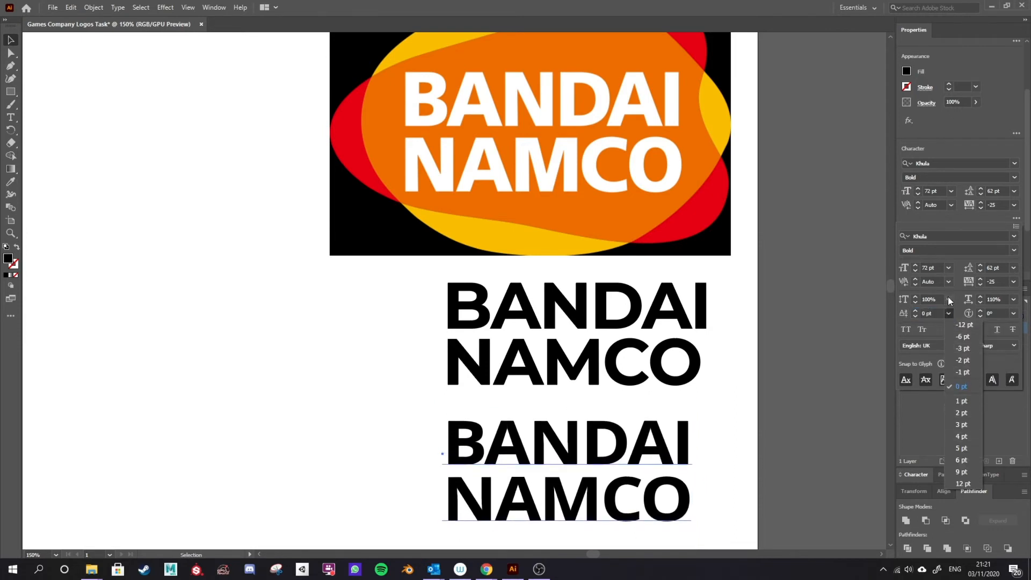
pyautogui.click(949, 299)
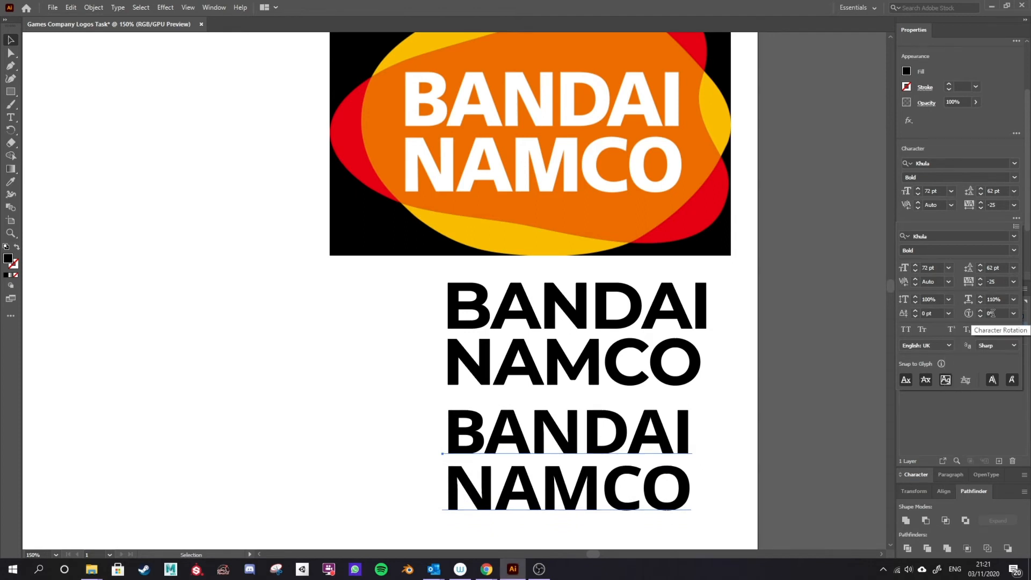
pyautogui.click(1013, 313)
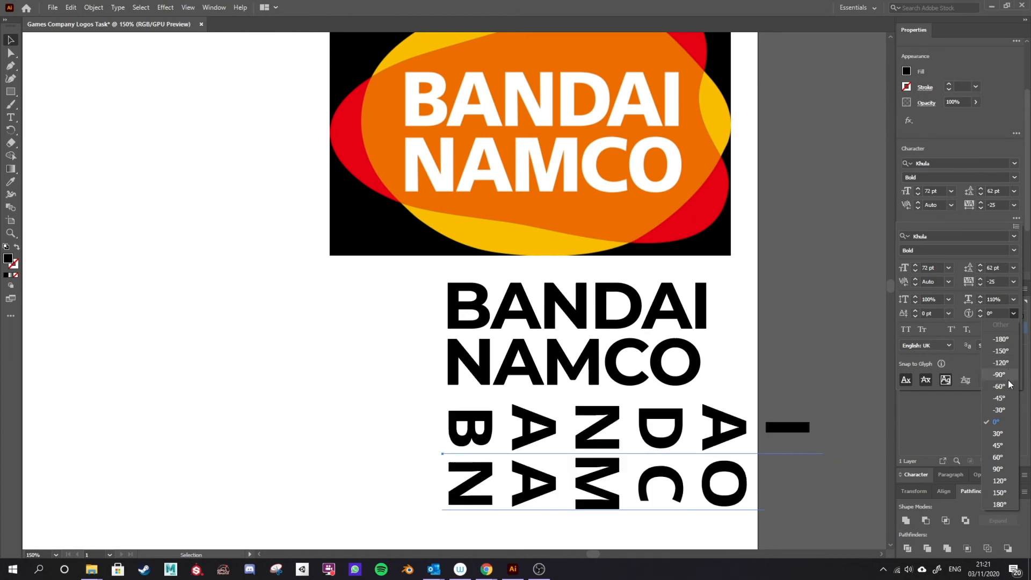
pyautogui.click(958, 422)
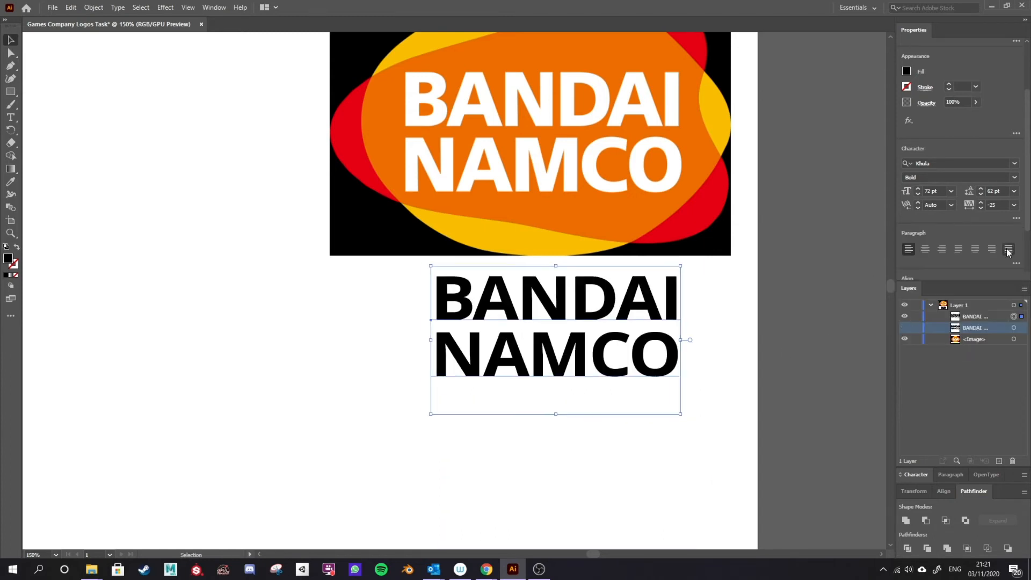
# Reset the Khula text's horizontal scale to 100% and give the lettering a 1.5 pt black stroke
pyautogui.click(1016, 218)
pyautogui.click(981, 301)
pyautogui.click(924, 87)
pyautogui.click(949, 84)
pyautogui.click(949, 85)
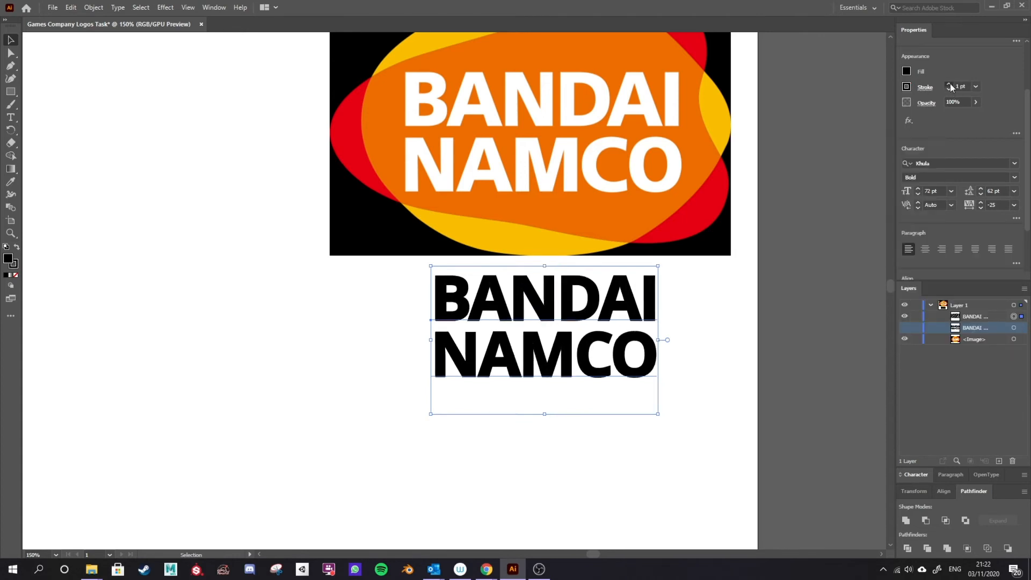
pyautogui.click(949, 85)
# Set the kerning to -50 between M and C and between C and O in NAMCO
pyautogui.press('t')
pyautogui.click(586, 354)
pyautogui.click(950, 205)
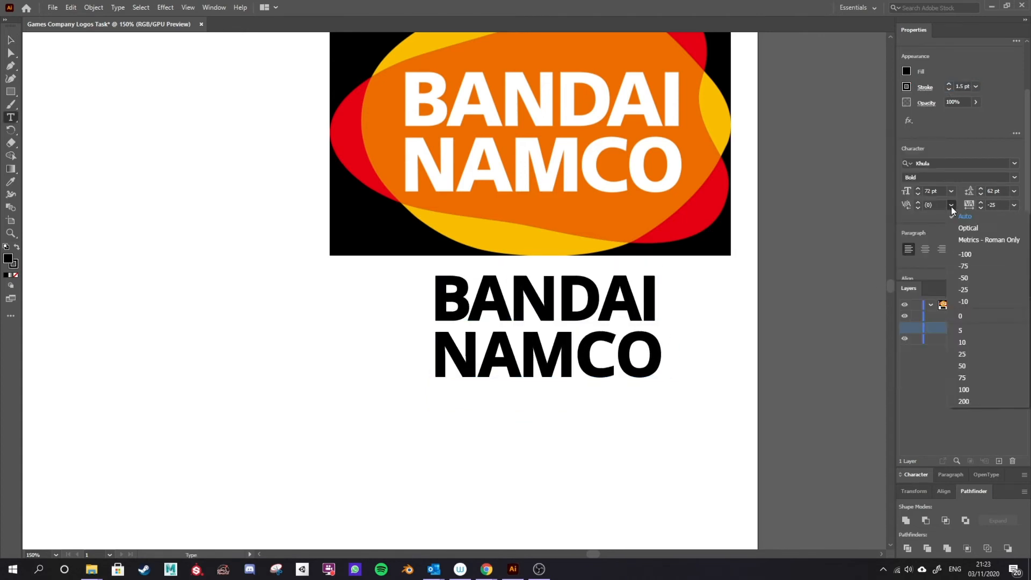
pyautogui.click(963, 278)
pyautogui.click(614, 354)
pyautogui.click(951, 205)
pyautogui.click(964, 278)
# Set the kerning to -50 between the D and the second A of BANDAI
pyautogui.click(557, 299)
pyautogui.click(597, 299)
pyautogui.click(951, 205)
pyautogui.click(963, 278)
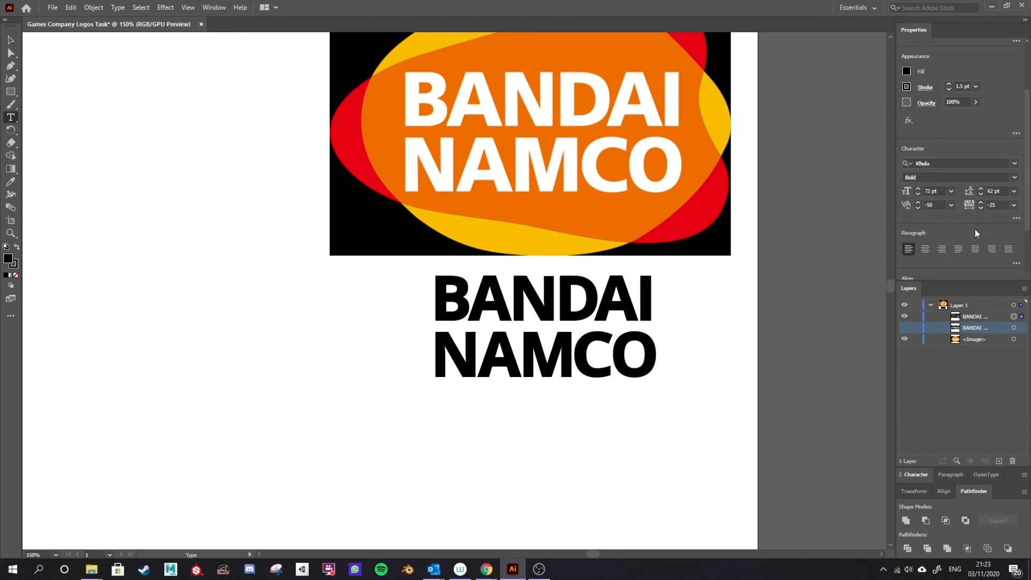
# Try a red stroke on the BANDAI NAMCO lettering below the reference image
pyautogui.click(11, 40)
pyautogui.click(907, 87)
pyautogui.click(828, 115)
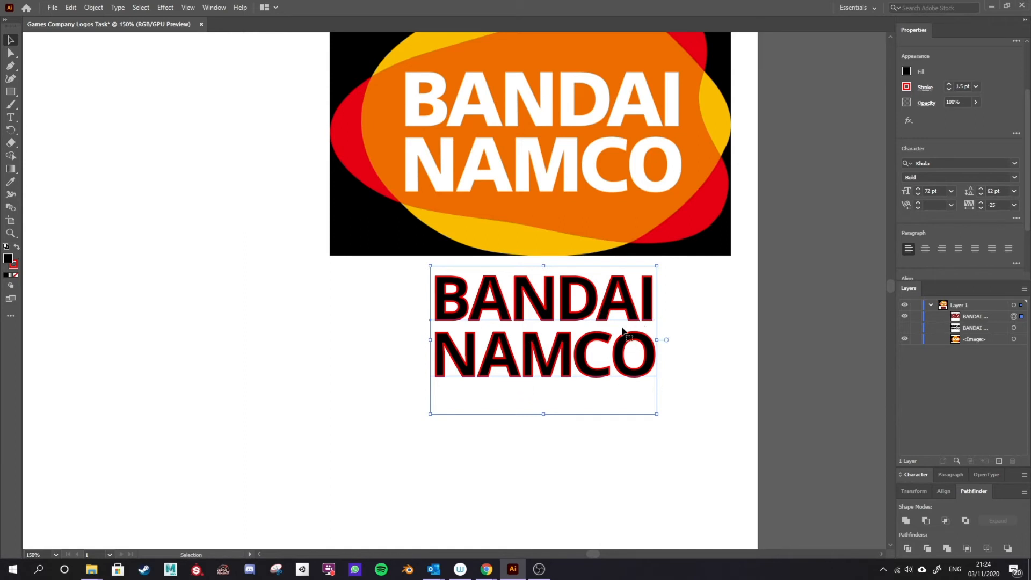
# Preview the lettering without a stroke, and set its stroke back to black at 1 pt
pyautogui.click(906, 87)
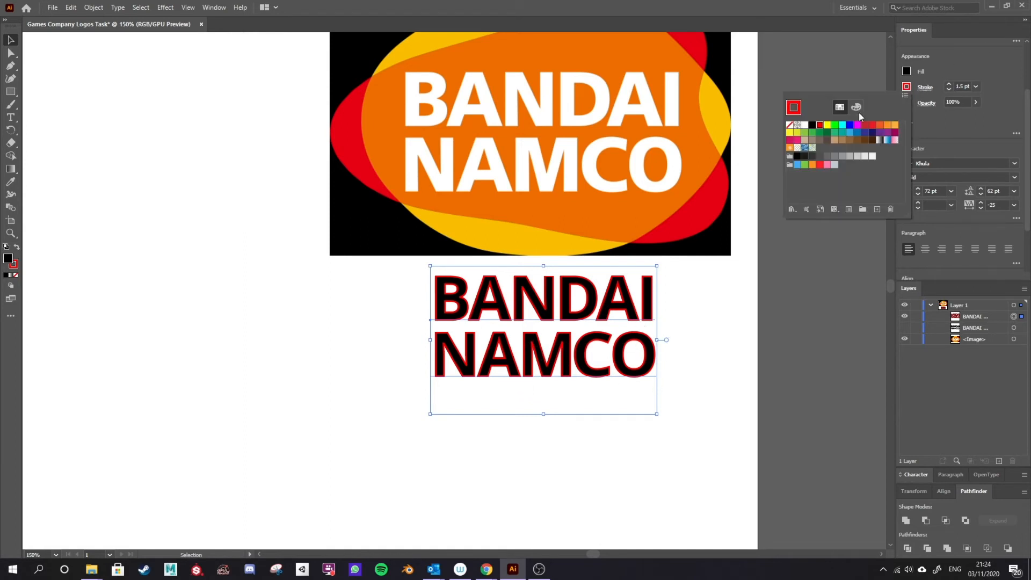
pyautogui.click(811, 126)
pyautogui.click(790, 126)
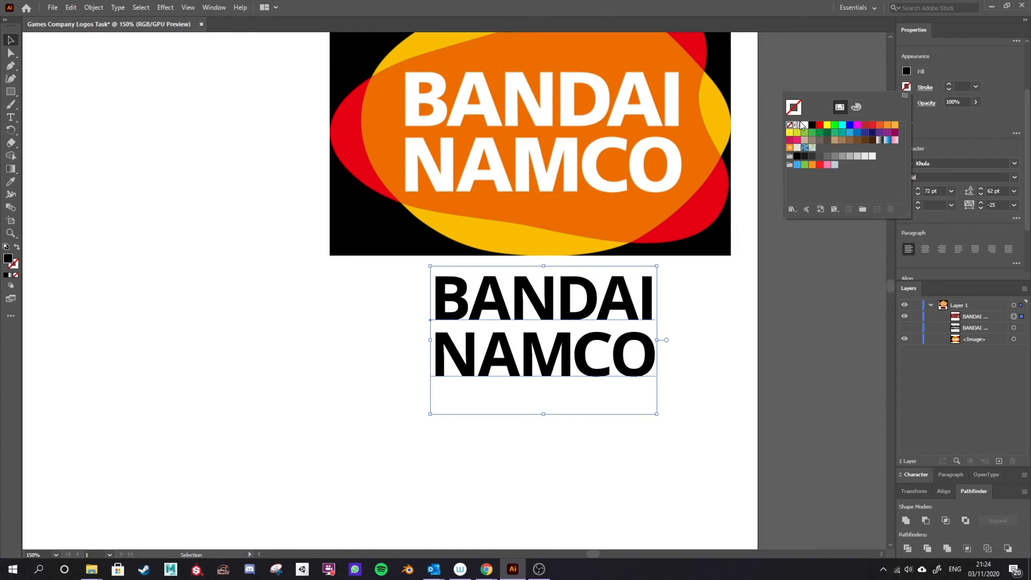
pyautogui.click(812, 126)
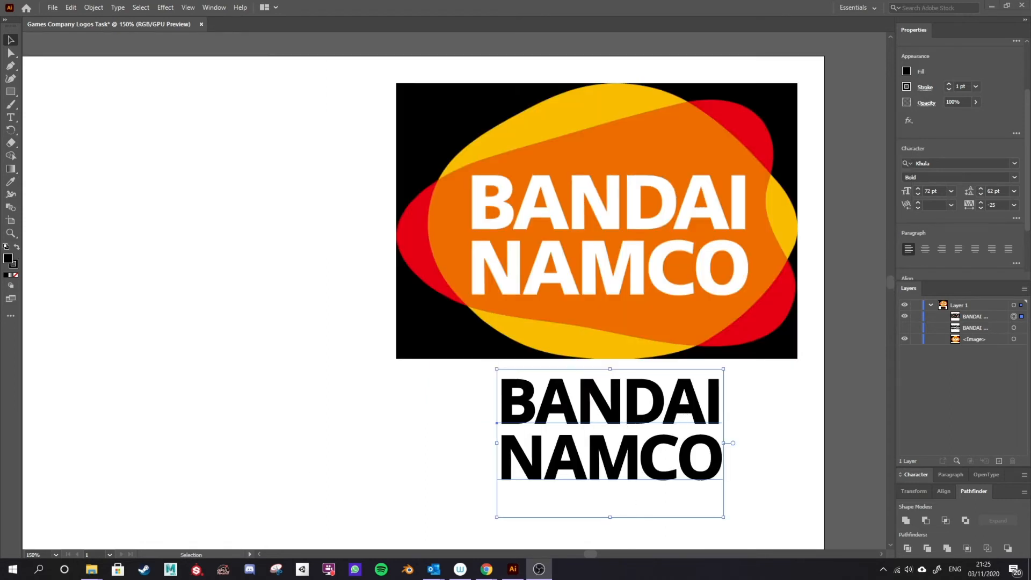
# Duplicate the BANDAI NAMCO lettering into the empty artboard area left of the reference image
pyautogui.click(12, 40)
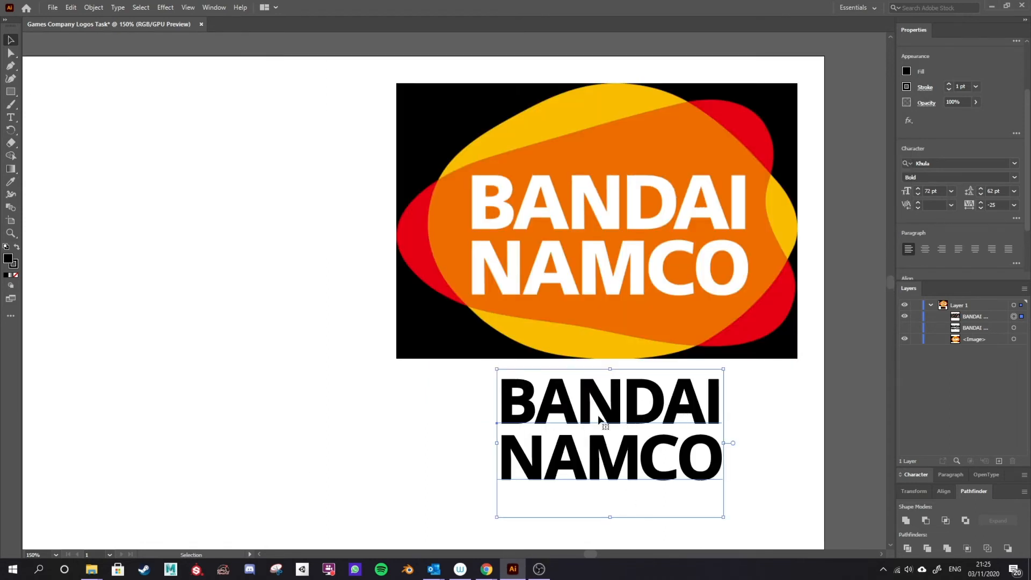
pyautogui.moveTo(636, 414); pyautogui.dragTo(271, 182)
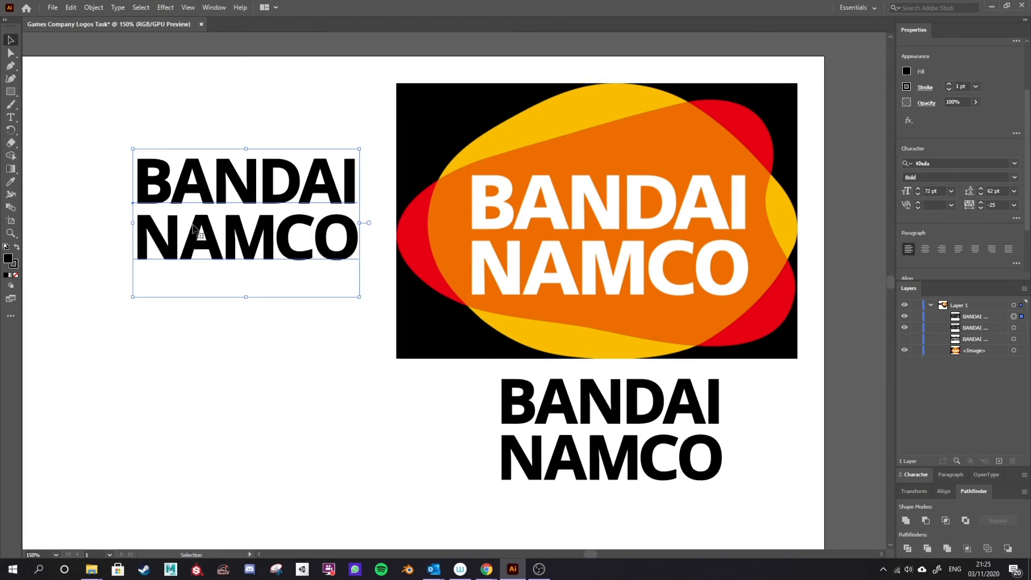
# Draw a closed, rounded blob about 353 by 261 px around the copied lettering with the Pen tool, following the reference's yellow shape
pyautogui.click(11, 65)
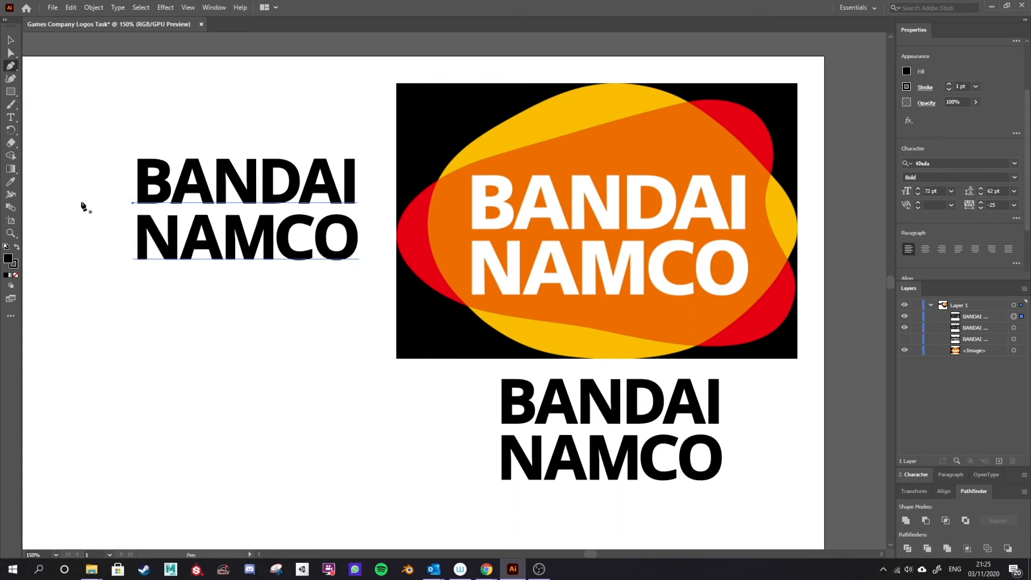
pyautogui.click(84, 258)
pyautogui.click(89, 177)
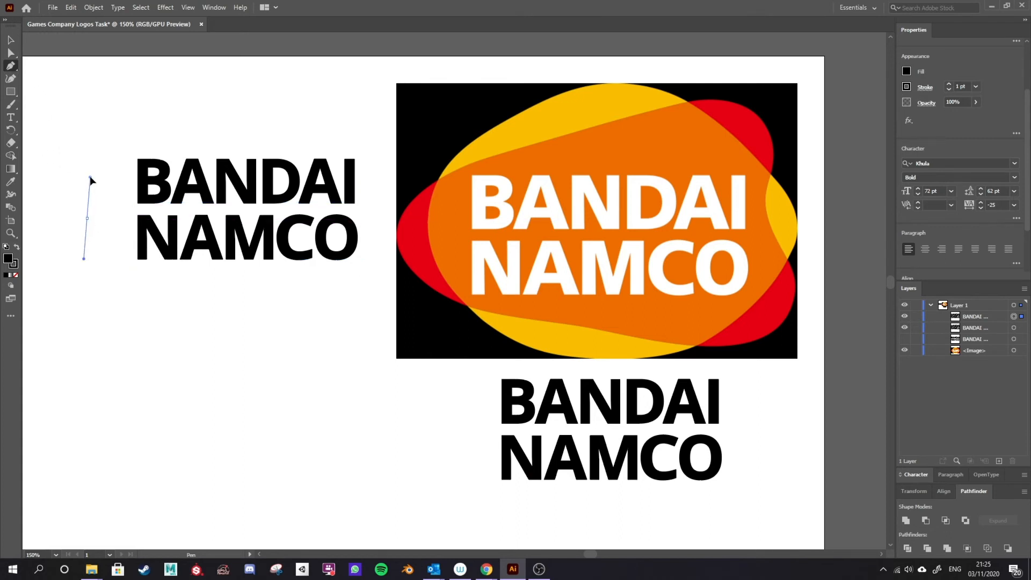
pyautogui.moveTo(90, 178); pyautogui.dragTo(87, 183)
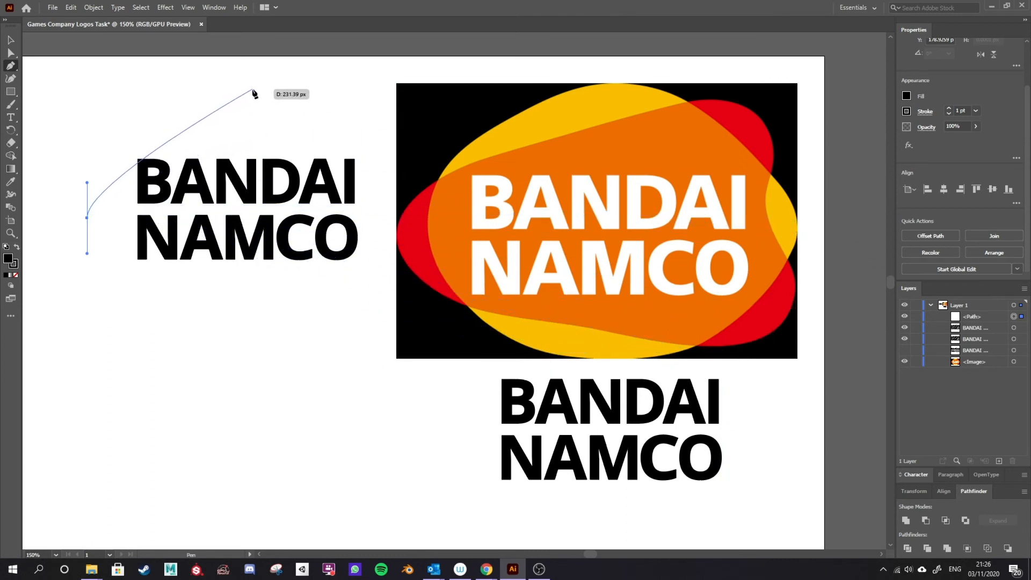
pyautogui.moveTo(242, 91); pyautogui.dragTo(320, 91)
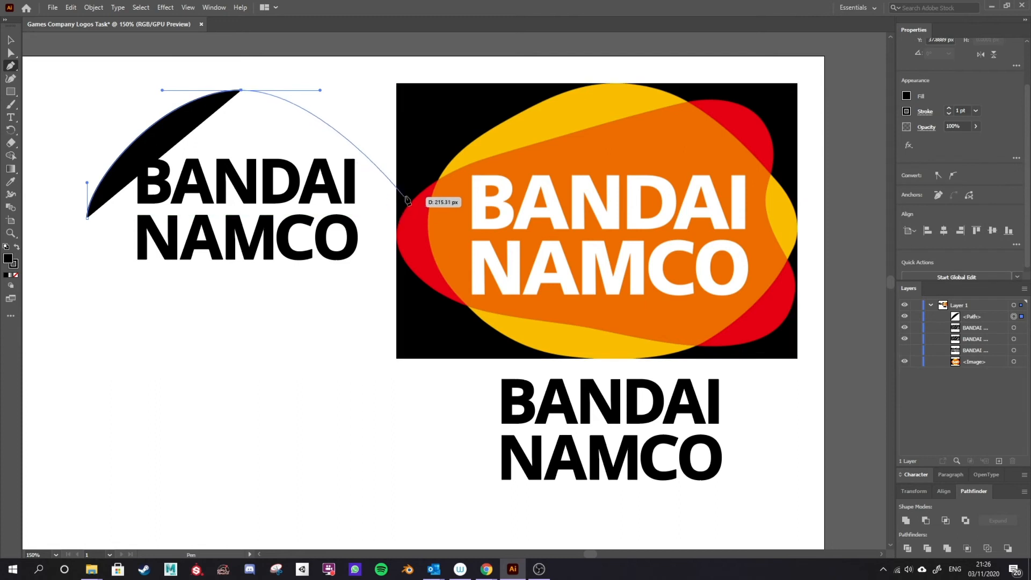
pyautogui.moveTo(407, 207); pyautogui.dragTo(406, 243)
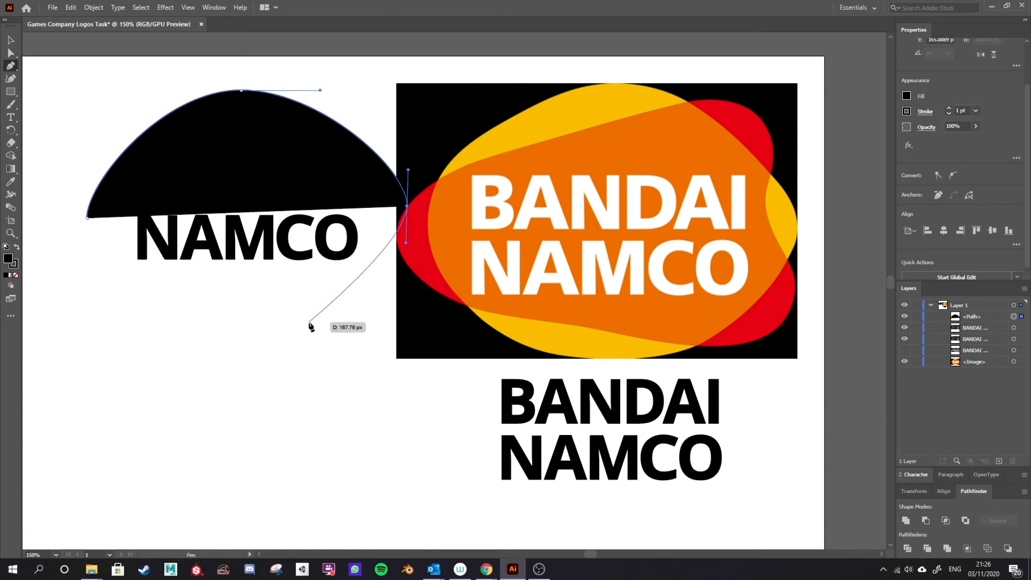
pyautogui.moveTo(309, 320); pyautogui.dragTo(275, 329)
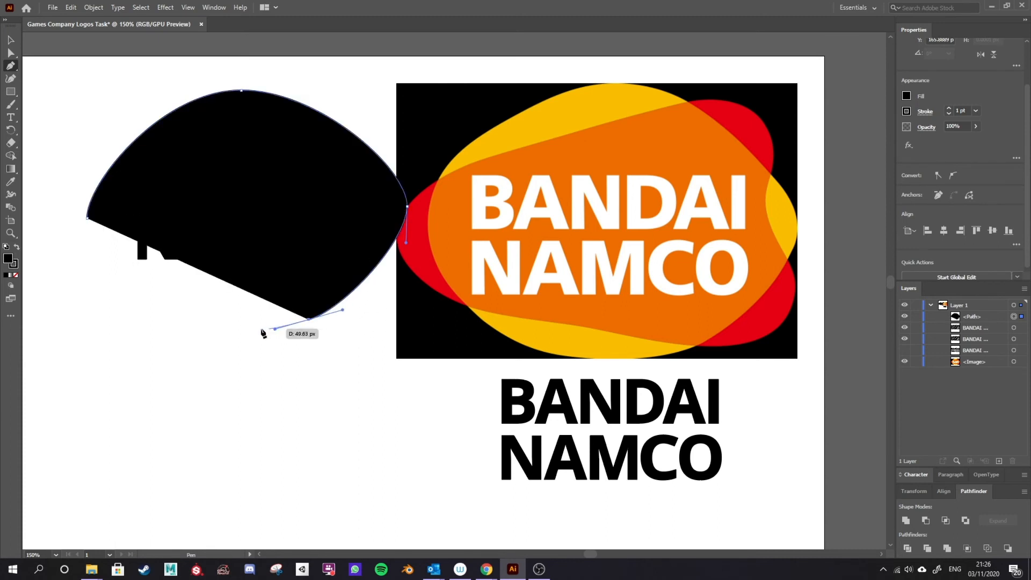
pyautogui.moveTo(161, 321); pyautogui.dragTo(139, 312)
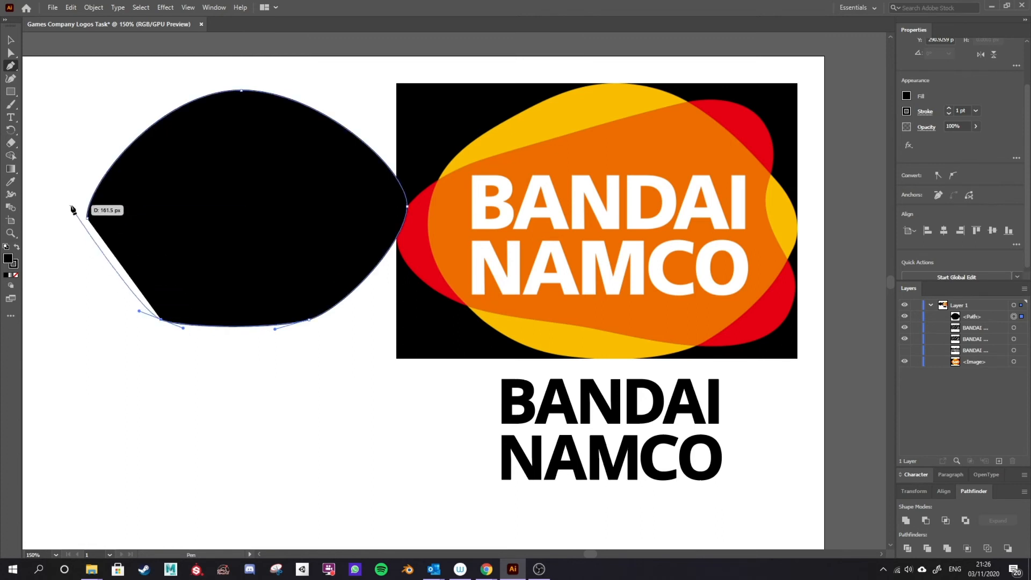
pyautogui.click(87, 217)
pyautogui.moveTo(87, 218); pyautogui.dragTo(82, 147)
# Try purple and light orange swatches as the blob's fill
pyautogui.press('i')
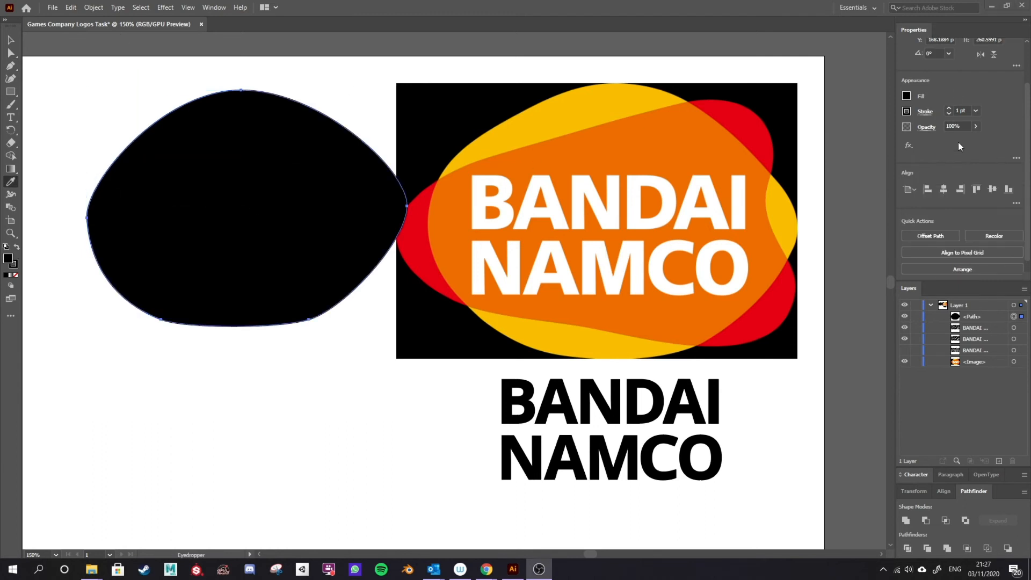
pyautogui.click(905, 95)
pyautogui.click(893, 141)
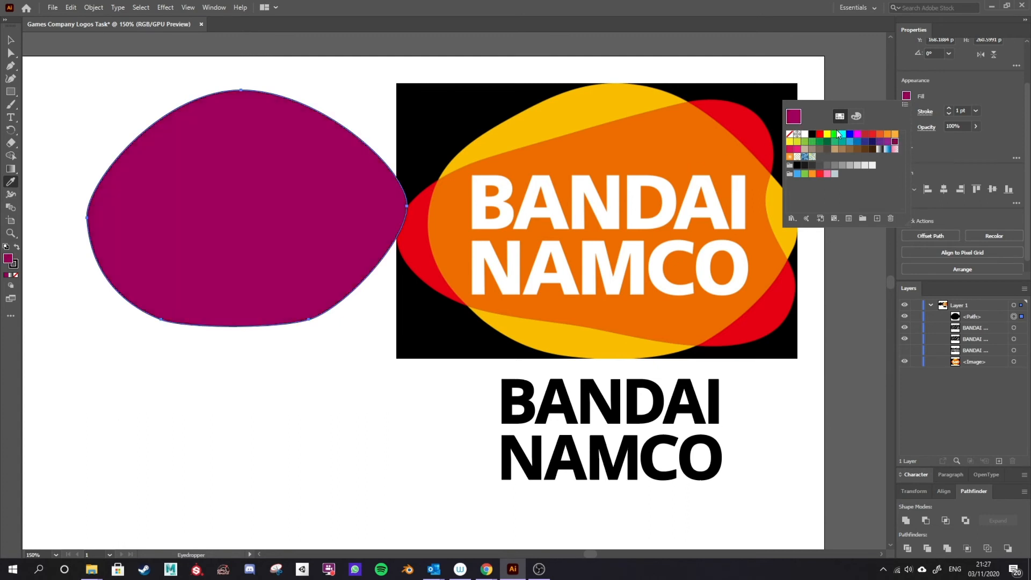
pyautogui.click(894, 133)
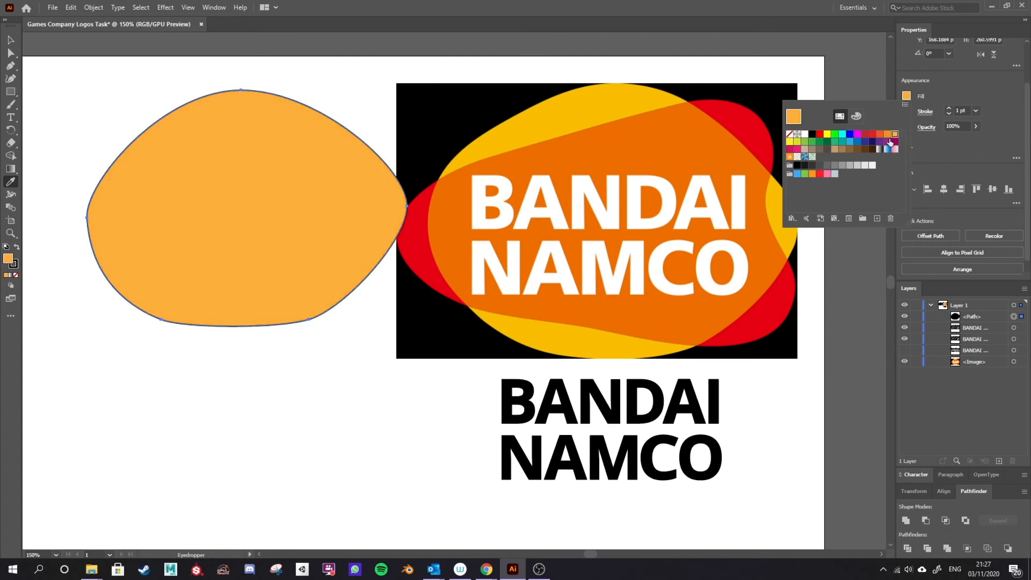
pyautogui.click(789, 141)
pyautogui.click(893, 134)
# Try the darker orange DD902A for the blob's fill in the Color Picker
pyautogui.doubleClick(7, 260)
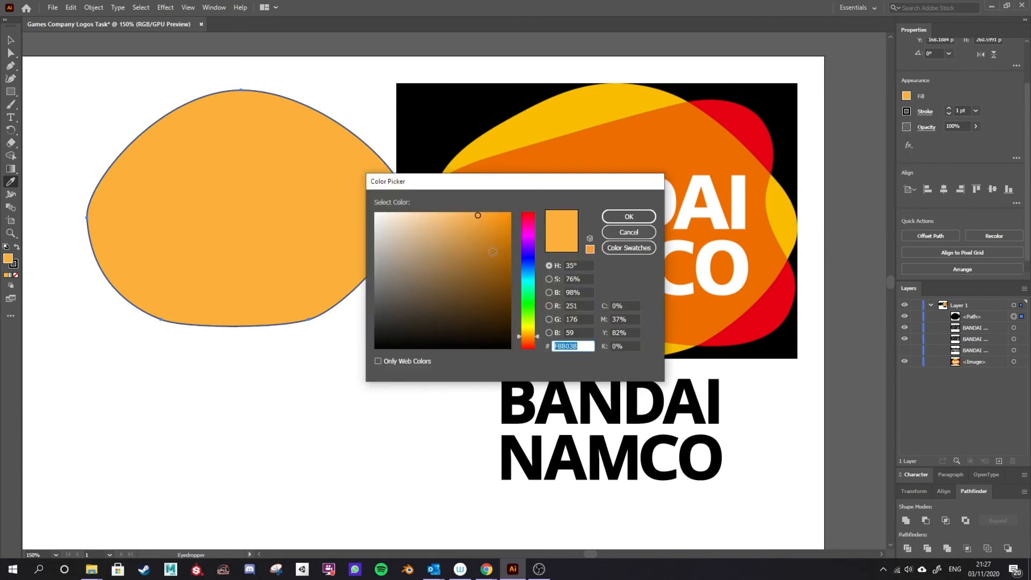
pyautogui.moveTo(492, 252)
pyautogui.mouseDown()
pyautogui.moveTo(500, 233)
pyautogui.moveTo(484, 239)
pyautogui.moveTo(485, 230)
pyautogui.mouseUp()
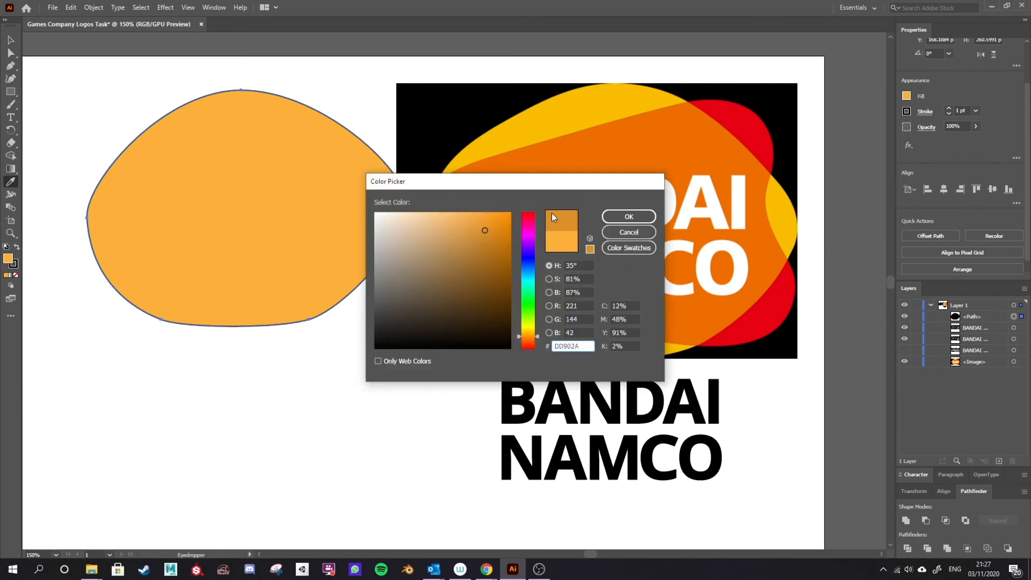
pyautogui.click(623, 216)
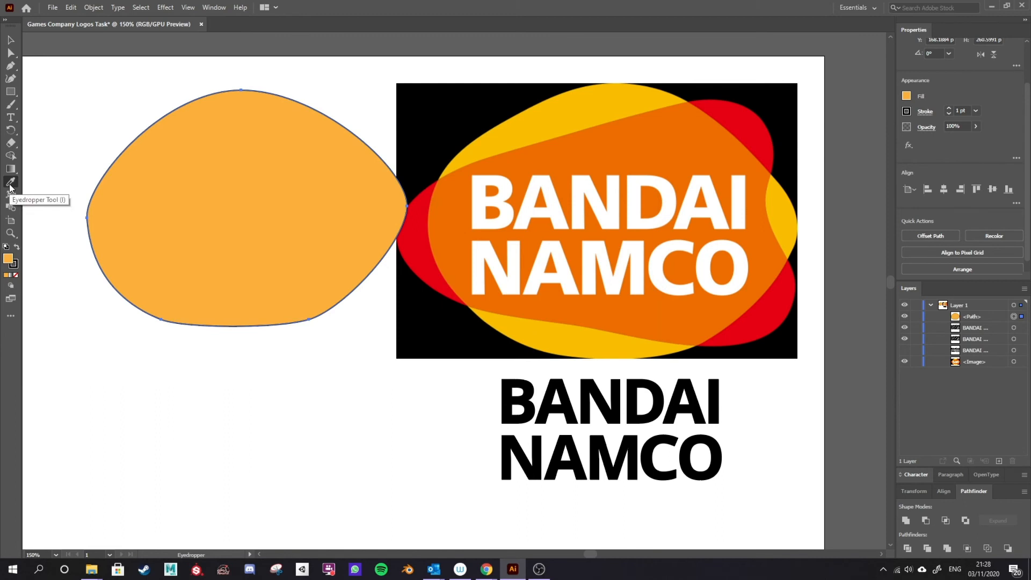
# Sample the reference logo's yellow onto the blob with the Eyedropper and move the blob behind the copied lettering
pyautogui.click(577, 114)
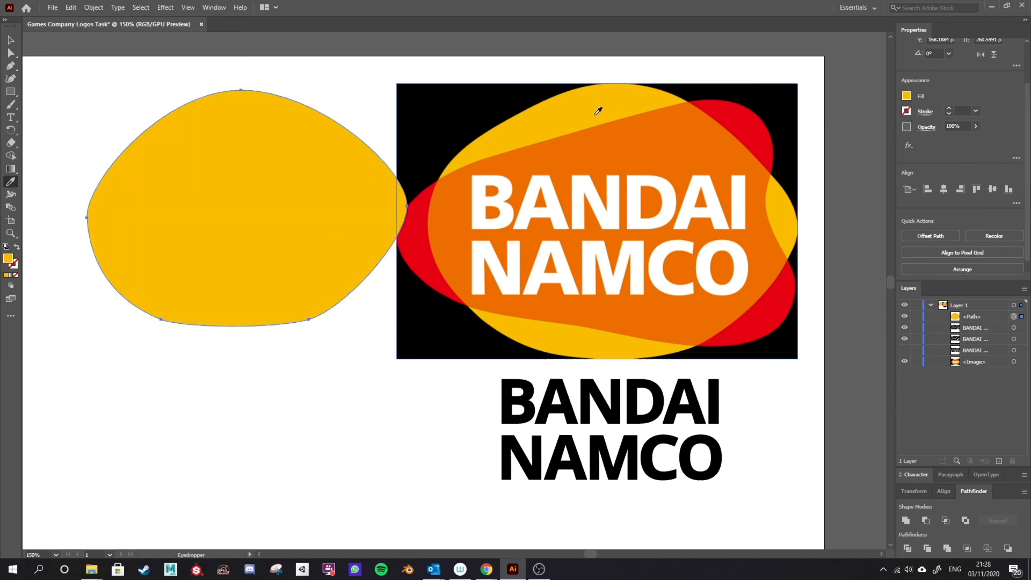
pyautogui.click(907, 111)
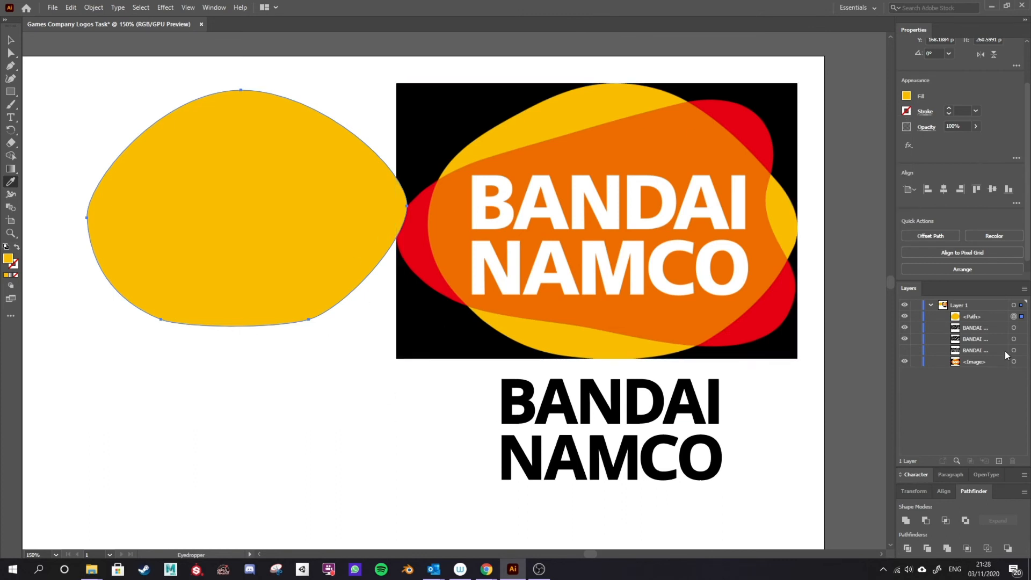
pyautogui.moveTo(986, 316); pyautogui.dragTo(995, 330)
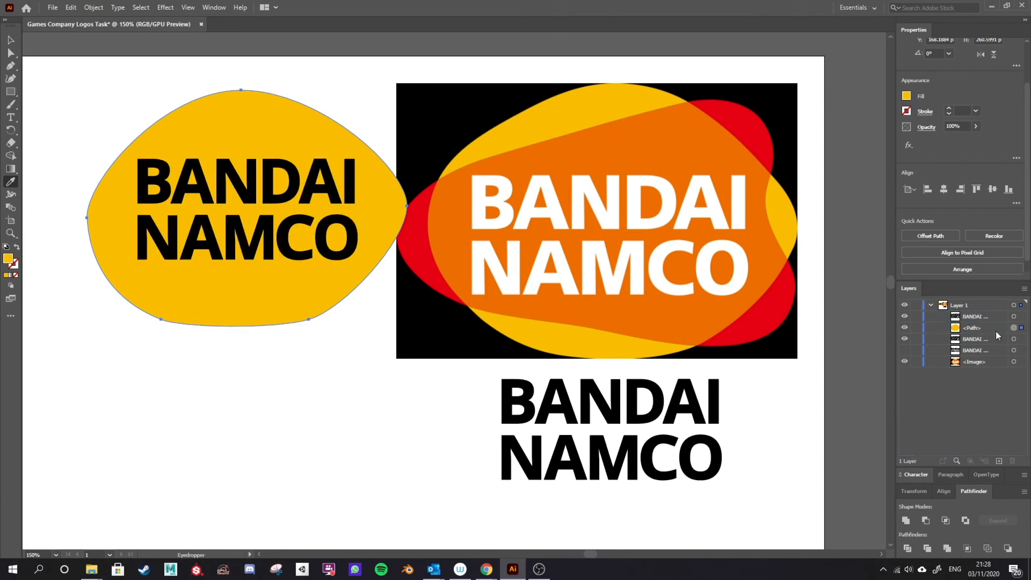
# Make both the stroke and the fill of the lettering on the yellow blob white
pyautogui.click(11, 40)
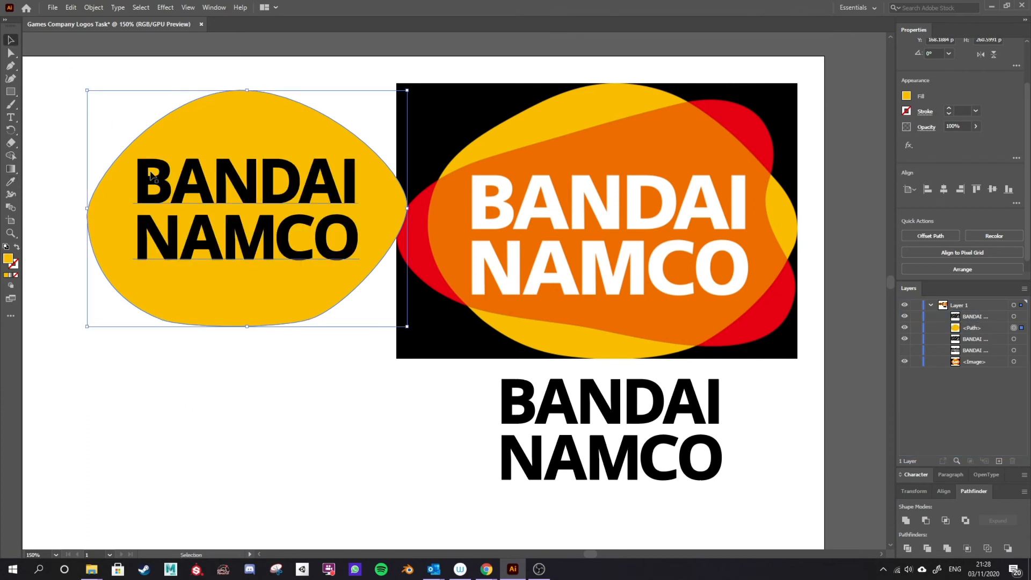
pyautogui.click(305, 183)
pyautogui.click(927, 113)
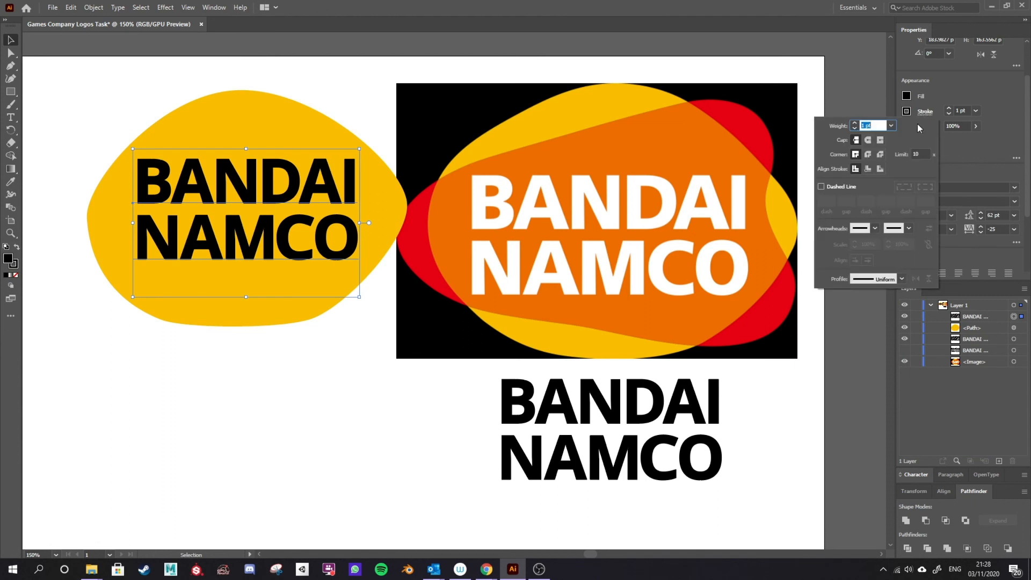
pyautogui.click(907, 112)
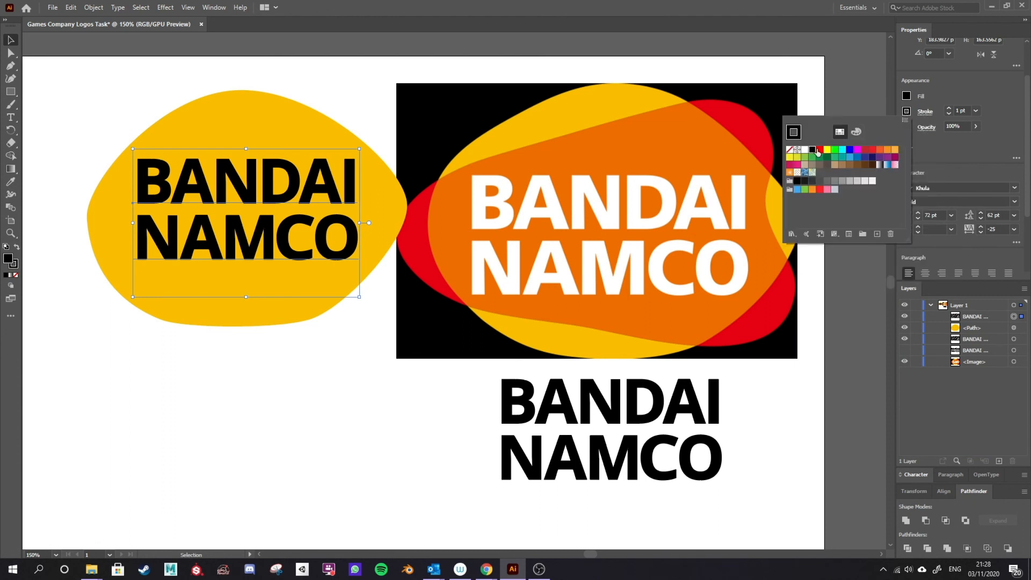
pyautogui.click(805, 150)
pyautogui.click(906, 96)
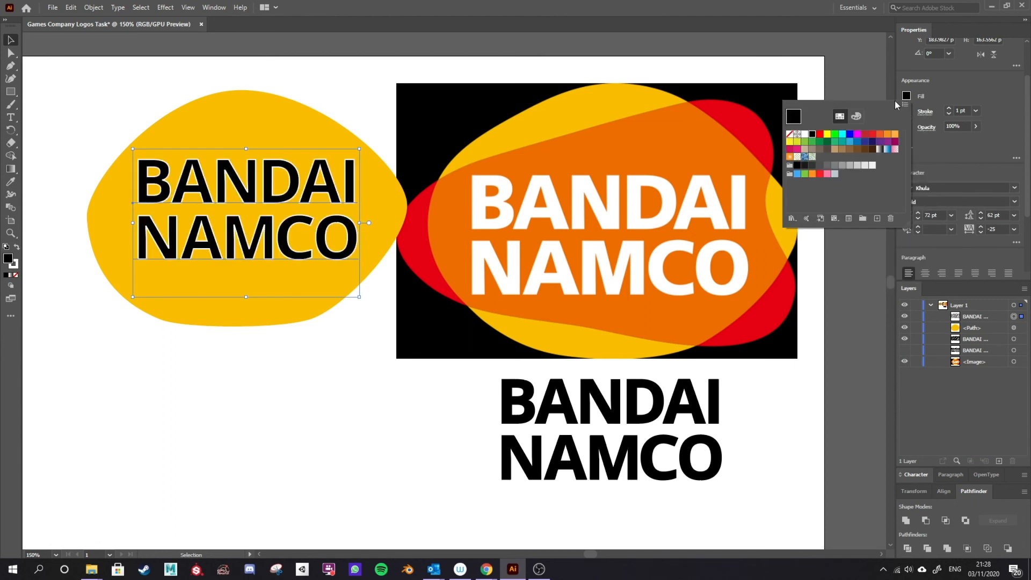
pyautogui.click(804, 134)
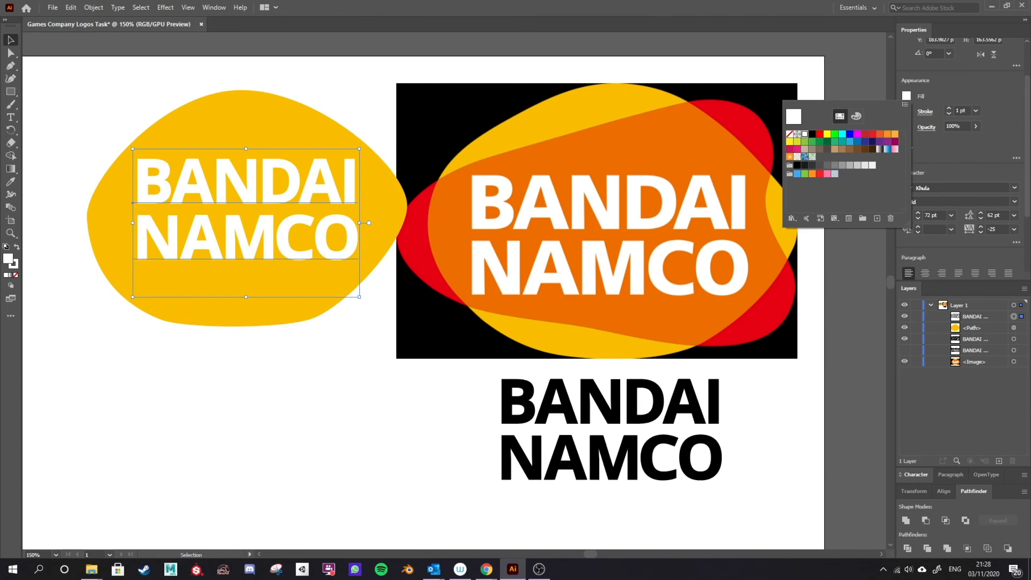
pyautogui.click(333, 376)
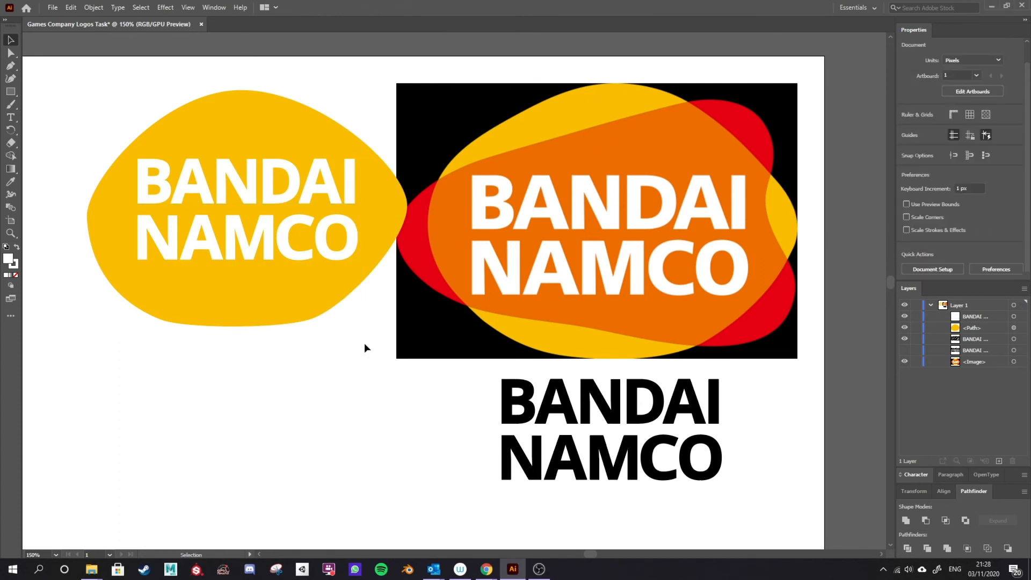
# Move the yellow blob and its white lettering together slightly left and down, clear of the reference image
pyautogui.moveTo(352, 330); pyautogui.dragTo(81, 84)
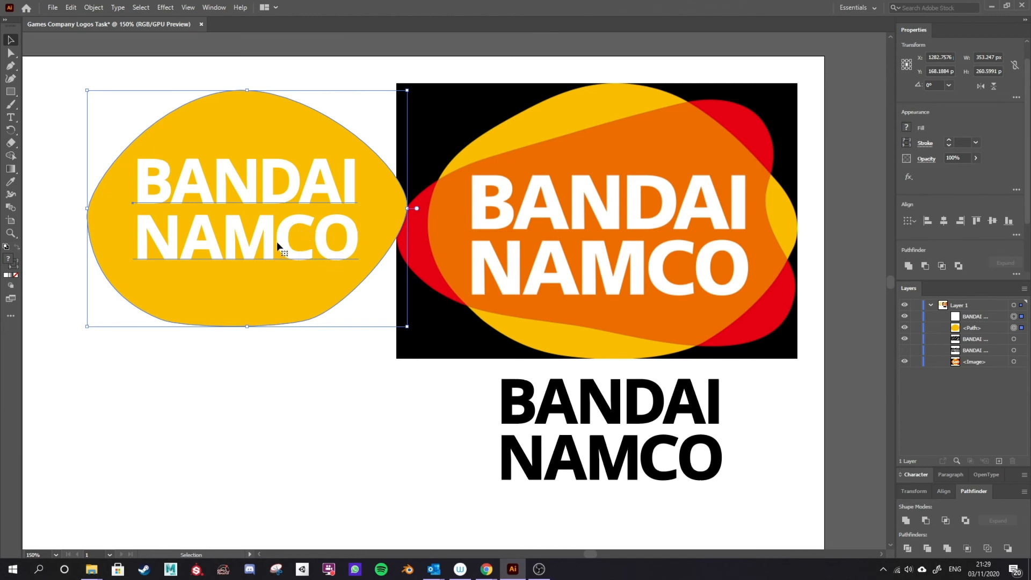
pyautogui.moveTo(278, 246); pyautogui.dragTo(241, 256)
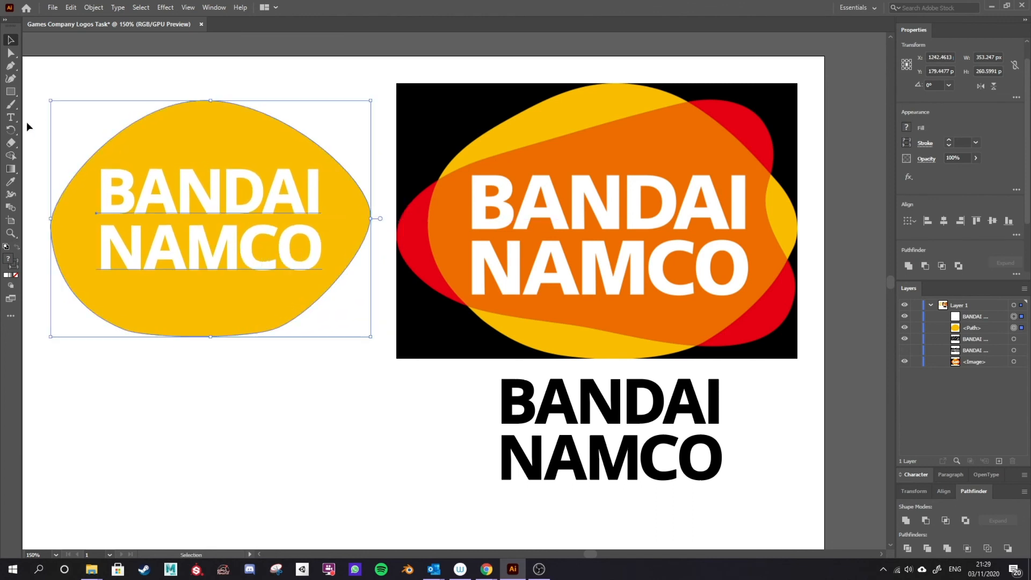
pyautogui.click(9, 52)
pyautogui.click(10, 42)
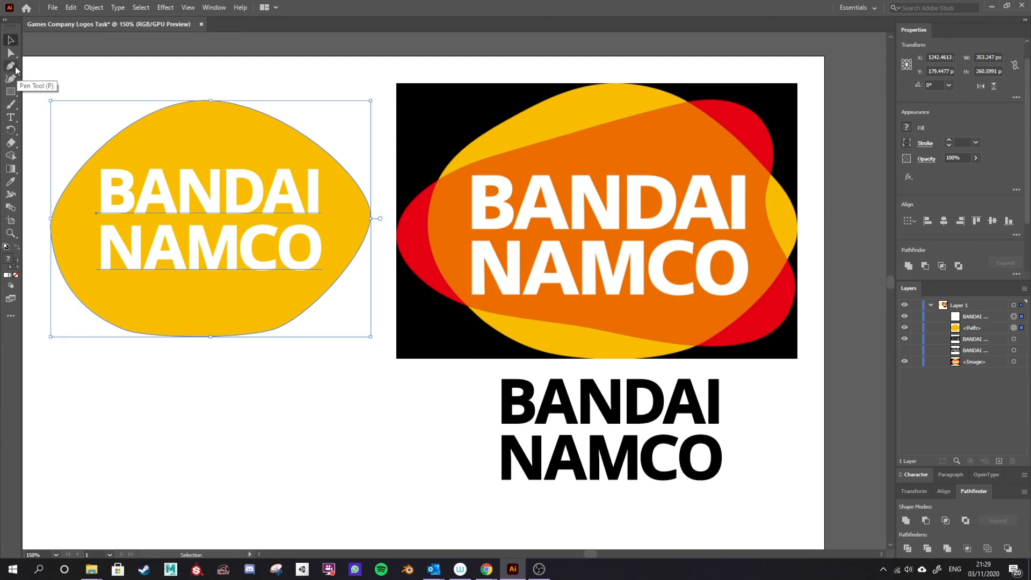
# Draw a closed, unfilled outline with a 1 pt red stroke across the yellow blob with the Pen tool, following the reference's red shape
pyautogui.click(13, 67)
pyautogui.hscroll(-1, 40, 228)
pyautogui.moveTo(41, 234); pyautogui.dragTo(41, 272)
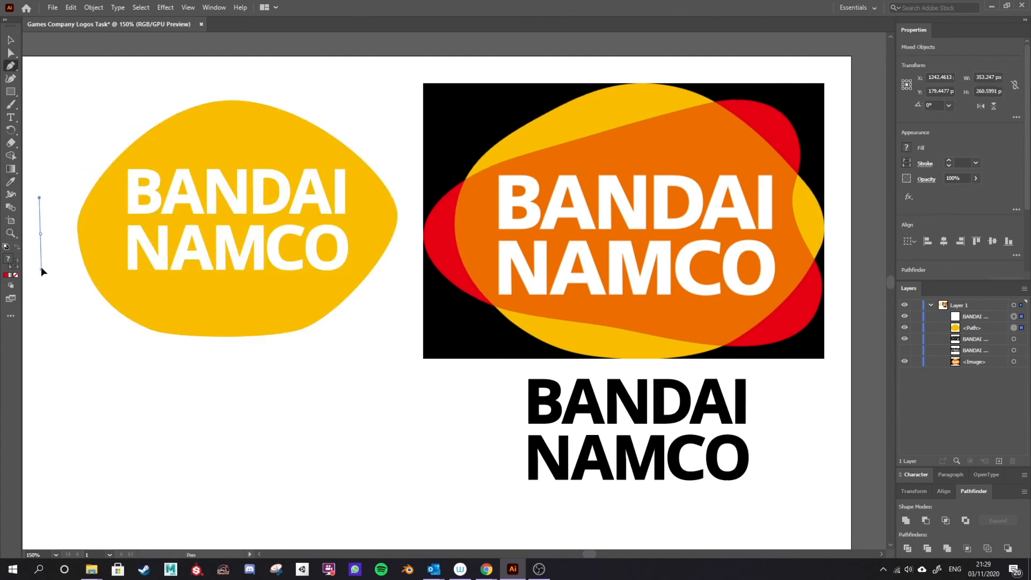
pyautogui.moveTo(223, 296); pyautogui.dragTo(301, 307)
pyautogui.moveTo(358, 323); pyautogui.dragTo(438, 319)
pyautogui.moveTo(364, 213); pyautogui.dragTo(360, 175)
pyautogui.moveTo(344, 100)
pyautogui.mouseDown()
pyautogui.moveTo(280, 72)
pyautogui.moveTo(293, 83)
pyautogui.mouseUp()
pyautogui.moveTo(40, 234); pyautogui.dragTo(40, 334)
# Add an anchor point on the upper-left edge of the red outline and reshape the curve there
pyautogui.hscroll(-4, 622, 489)
pyautogui.scroll(1, 621, 489)
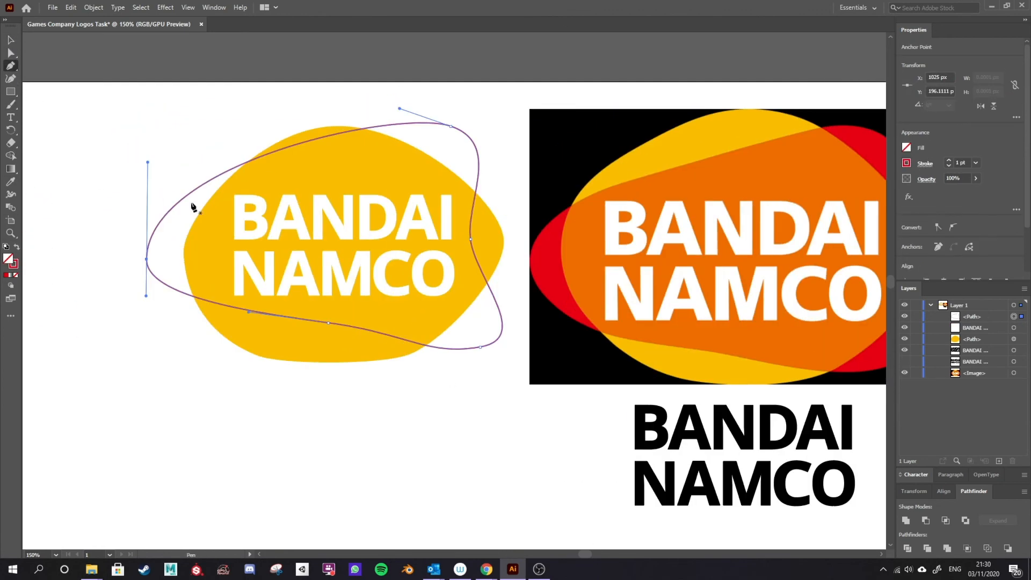
pyautogui.click(232, 169)
pyautogui.moveTo(232, 169); pyautogui.dragTo(192, 187)
# Adjust anchor points on the yellow blob's right and lower-right edges and the red outline's lower-right corner to match the reference curves
pyautogui.click(11, 54)
pyautogui.hscroll(3, 376, 269)
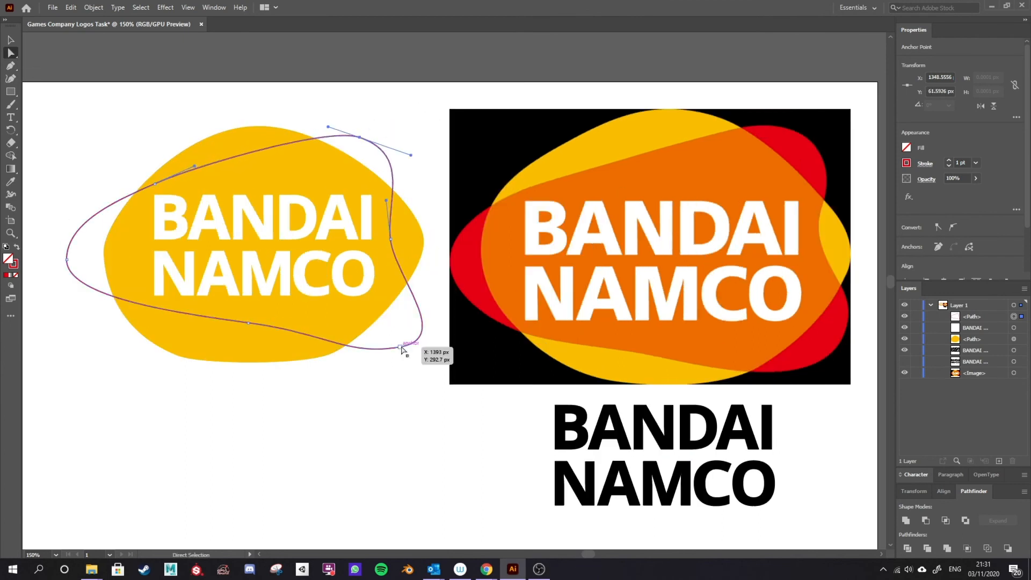
pyautogui.click(326, 356)
pyautogui.moveTo(326, 356); pyautogui.dragTo(324, 345)
pyautogui.moveTo(423, 242); pyautogui.dragTo(415, 241)
pyautogui.click(67, 259)
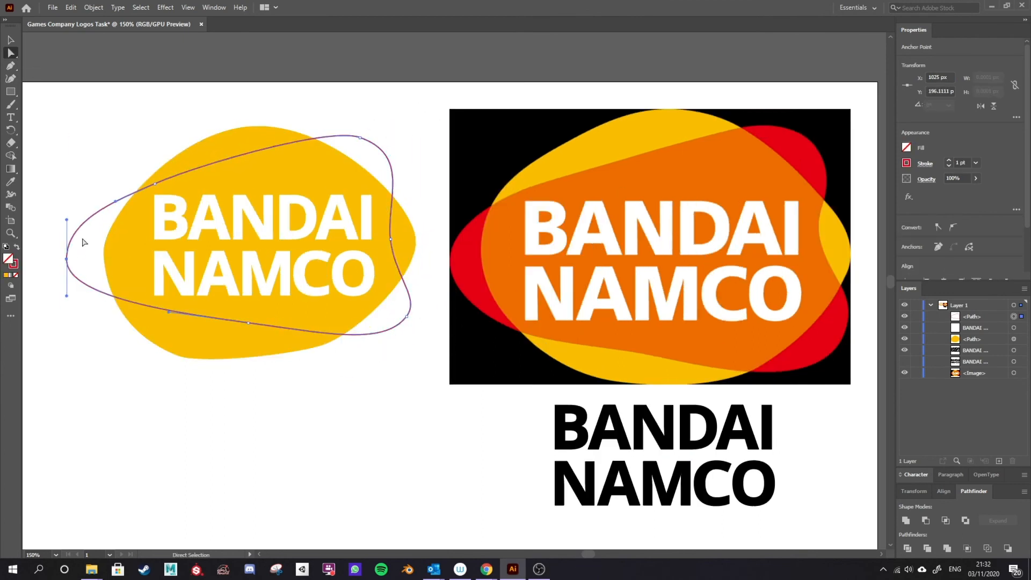
# Fill the red outline with the red sampled from the reference image and send the shape behind the lettering and yellow blob
pyautogui.click(906, 148)
pyautogui.press('i')
pyautogui.click(467, 268)
pyautogui.hotkey('ctrl', '[')
pyautogui.hotkey('ctrl', '[')
# Pull the red shape's left anchor point slightly inward and refine the anchor points along the yellow blob's lower and left edges
pyautogui.press('a')
pyautogui.moveTo(67, 260); pyautogui.dragTo(78, 257)
pyautogui.moveTo(186, 357); pyautogui.dragTo(178, 348)
pyautogui.moveTo(324, 345); pyautogui.dragTo(313, 347)
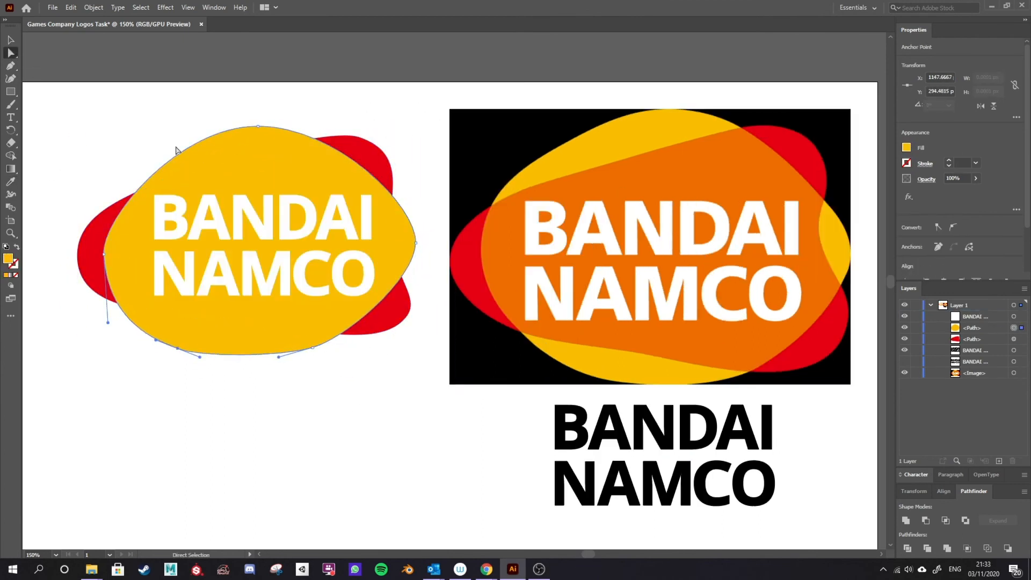
pyautogui.click(104, 250)
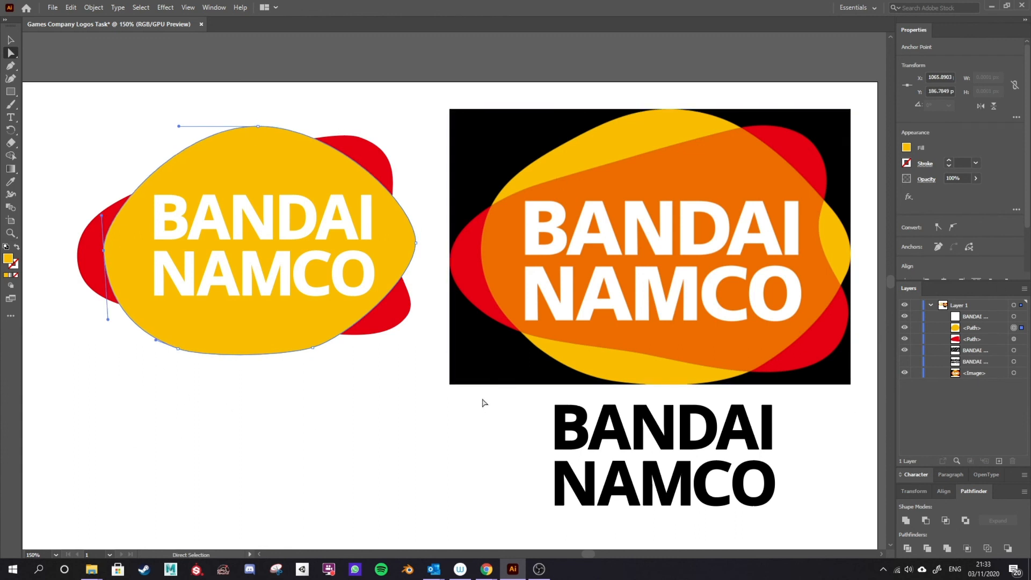
# Try a 63% opacity on the yellow blob to let the red shape show through, and undo it
pyautogui.click(402, 230)
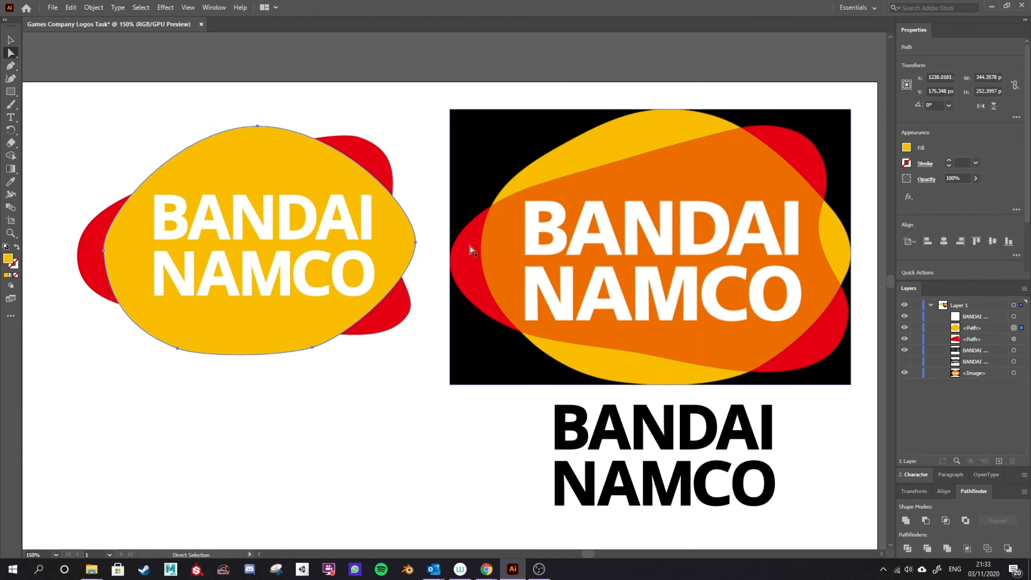
pyautogui.click(975, 178)
pyautogui.moveTo(979, 192); pyautogui.dragTo(960, 191)
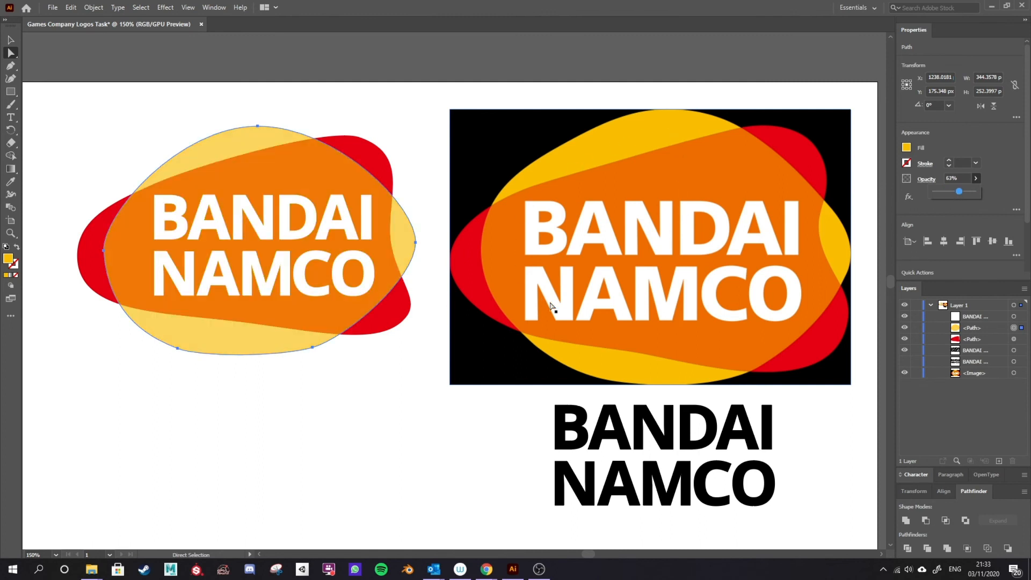
pyautogui.click(386, 429)
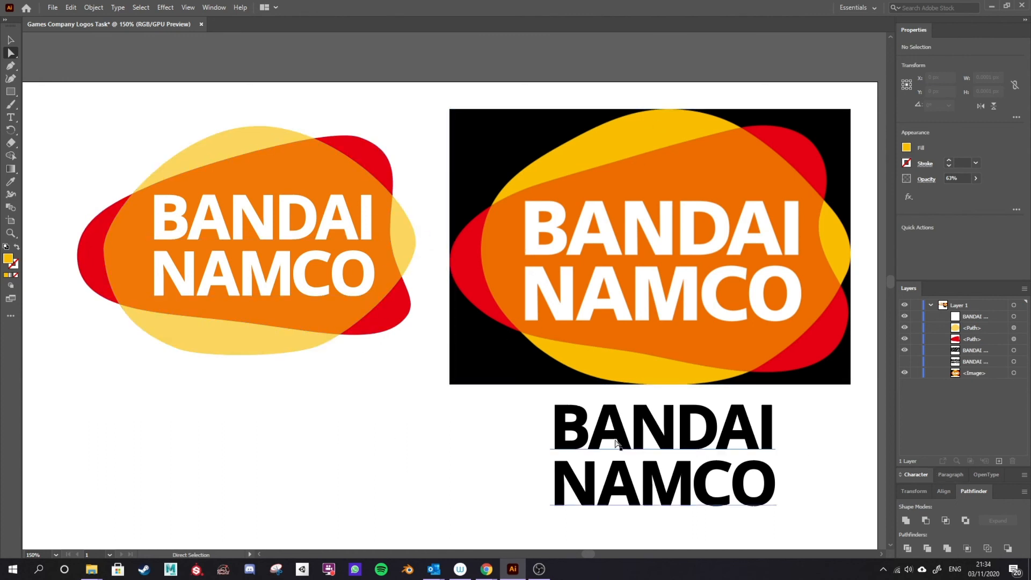
pyautogui.hotkey('ctrl', 'z')
pyautogui.click(399, 316)
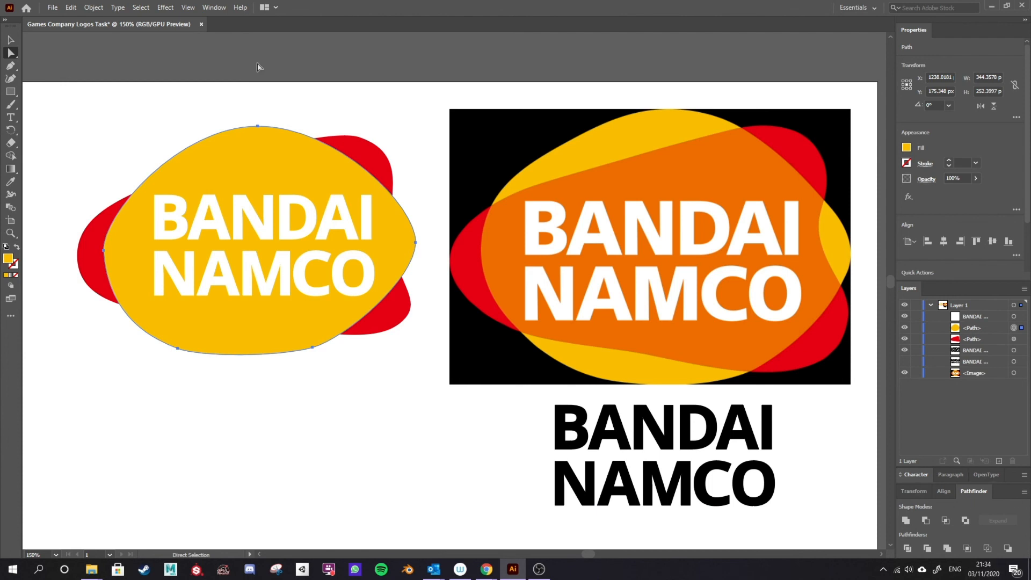
pyautogui.click(213, 7)
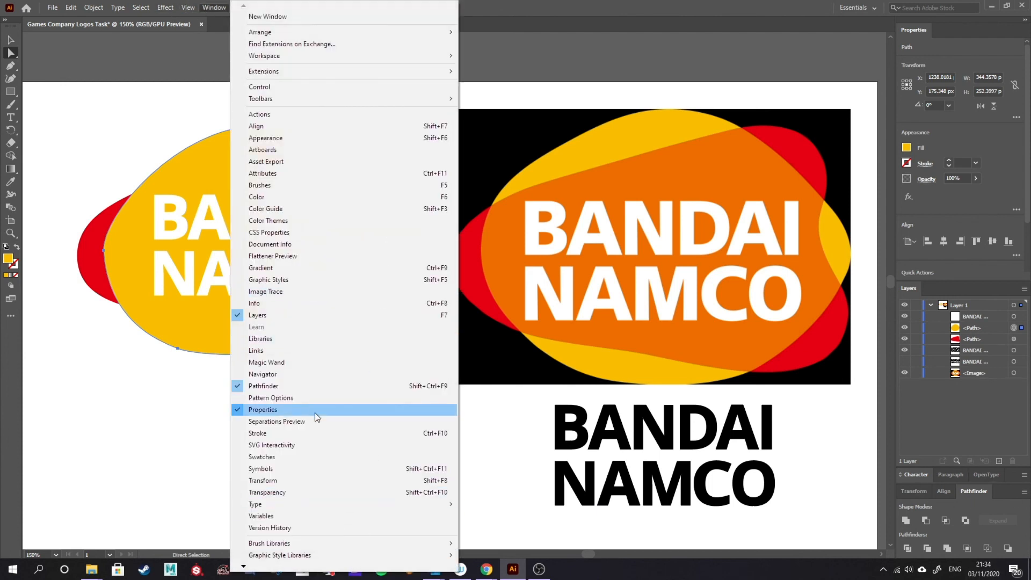
pyautogui.click(861, 528)
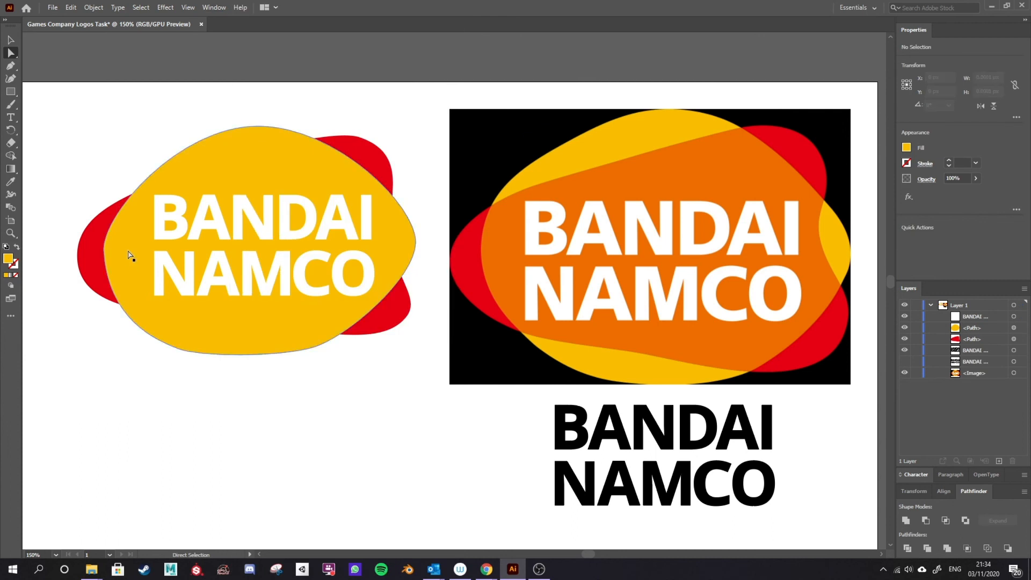
# Split the yellow and red shapes into separate pieces where they overlap, using the Pathfinder Divide operation
pyautogui.click(375, 153)
pyautogui.keyDown('shift'); pyautogui.click(314, 172); pyautogui.keyUp('shift')
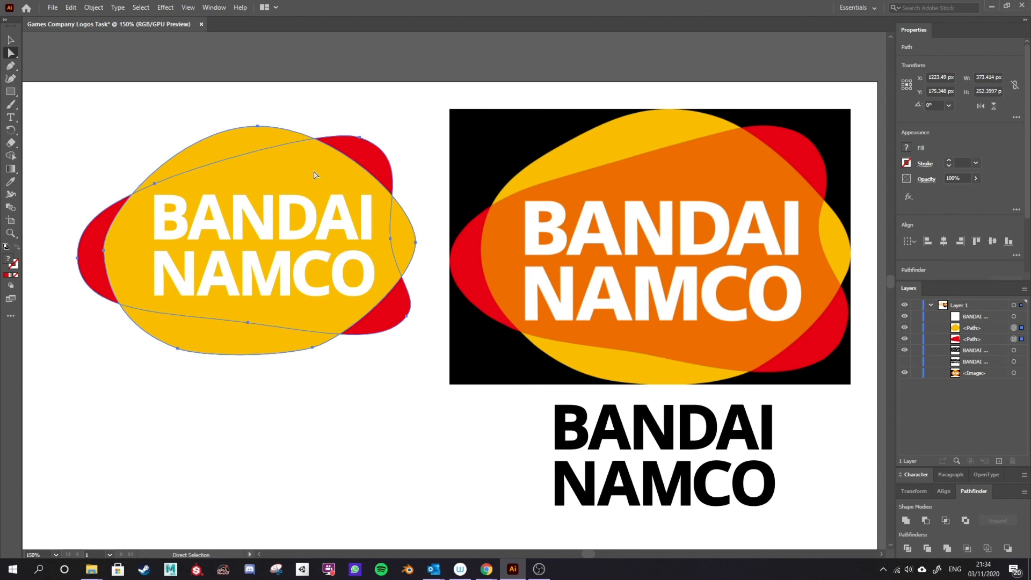
pyautogui.click(907, 548)
pyautogui.click(387, 466)
# Fill the overlapping central piece behind the lettering with the orange sampled from the reference image
pyautogui.click(393, 256)
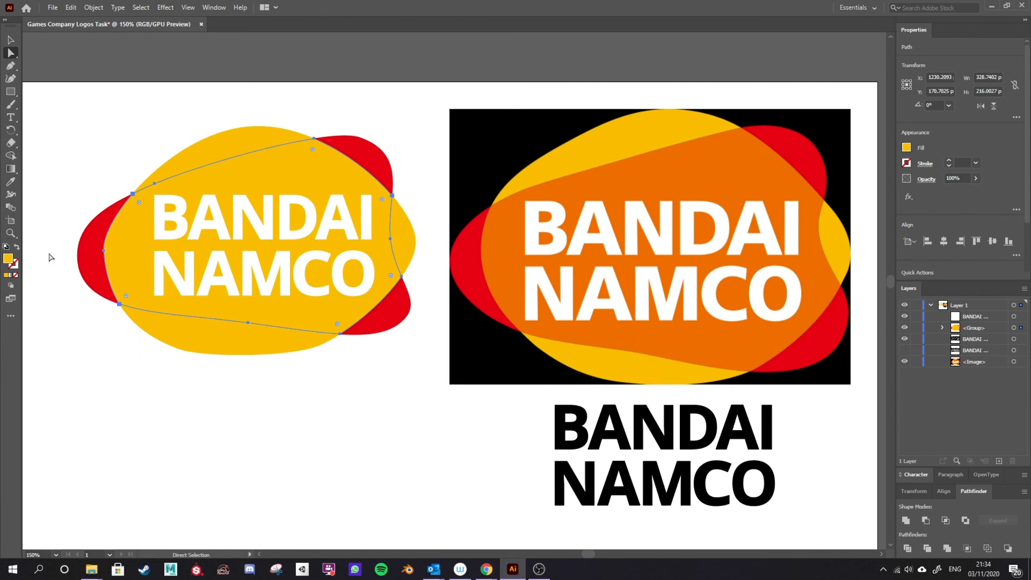
pyautogui.press('i')
pyautogui.click(675, 161)
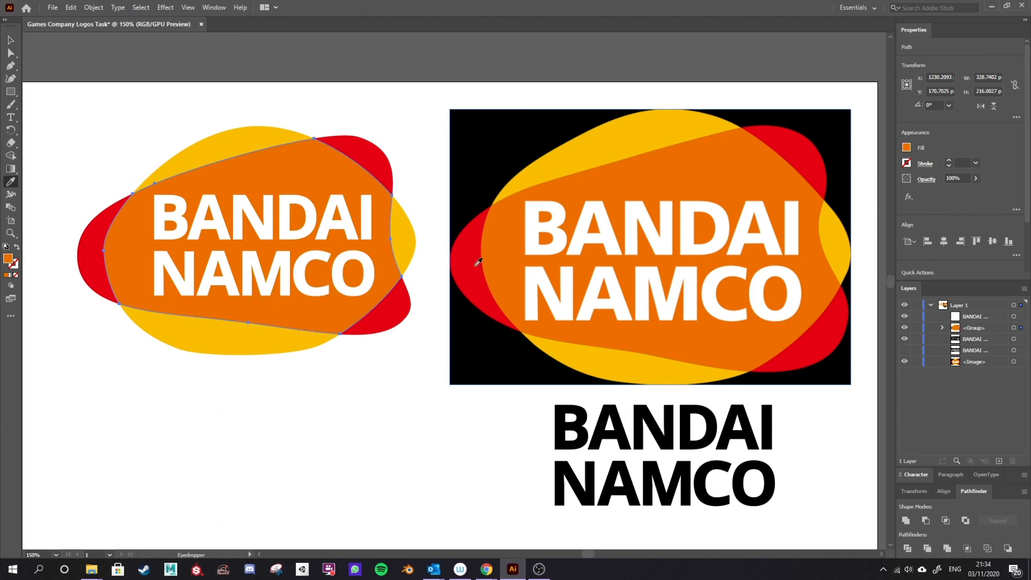
pyautogui.click(11, 40)
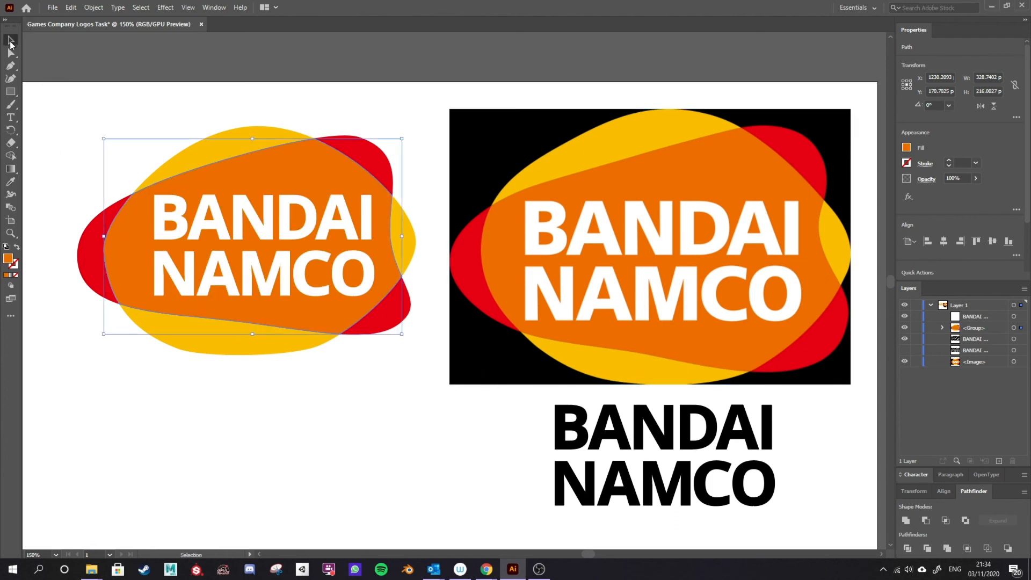
pyautogui.click(282, 399)
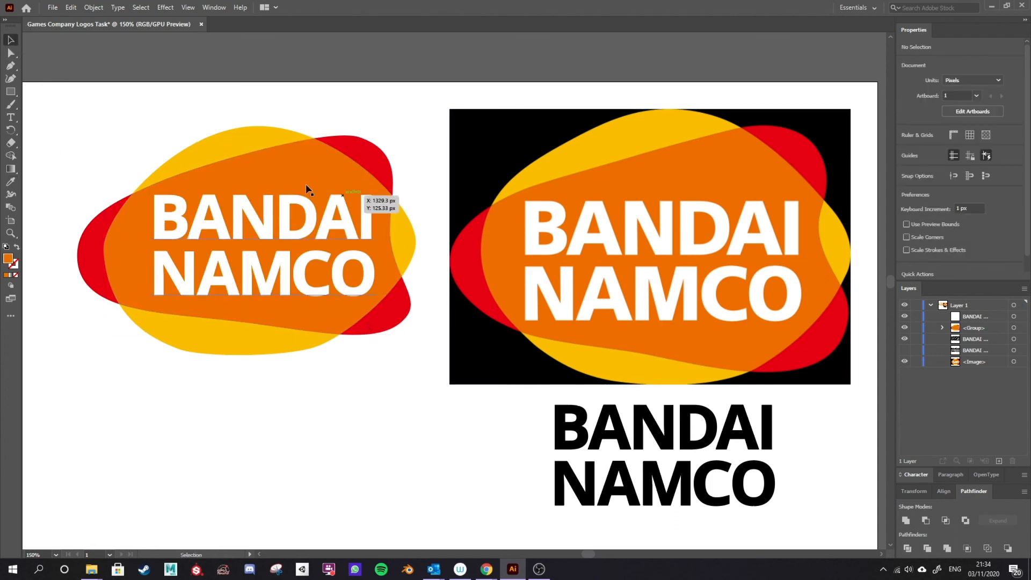